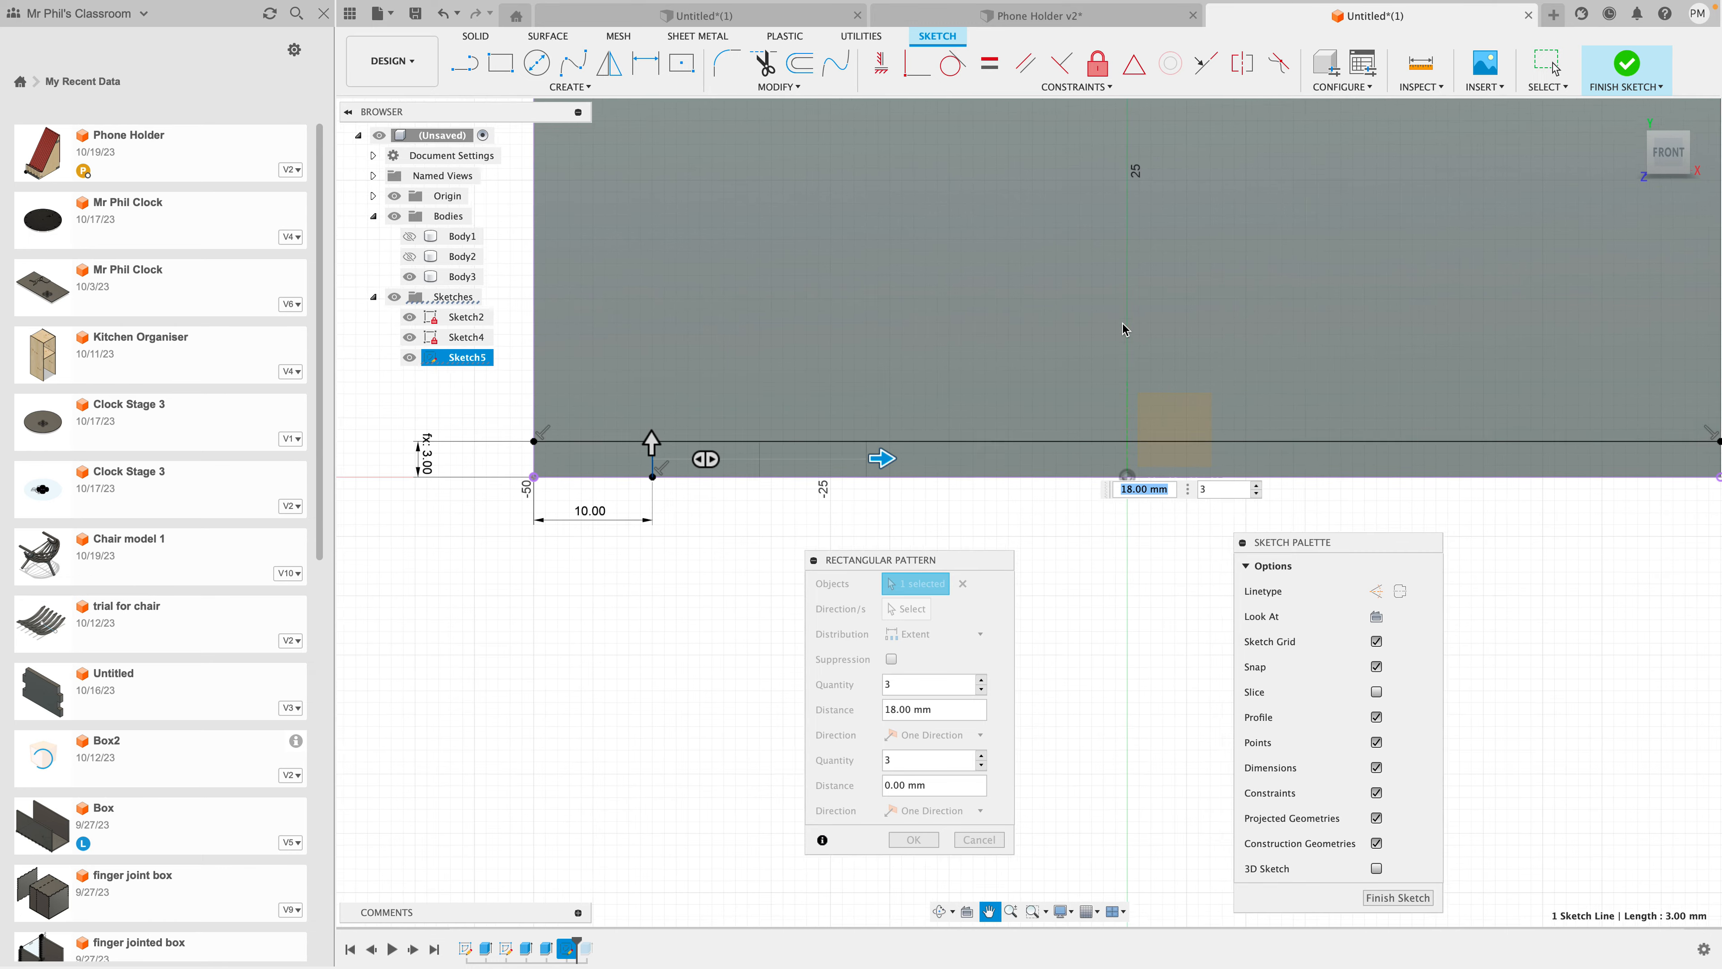
Step: Set the rectangular pattern of the short vertical line to a quantity of 9 and extend its distance to 59 mm
{"action": "scroll", "coordinate": [1124, 326], "scroll_direction": "down", "scroll_amount": 1}
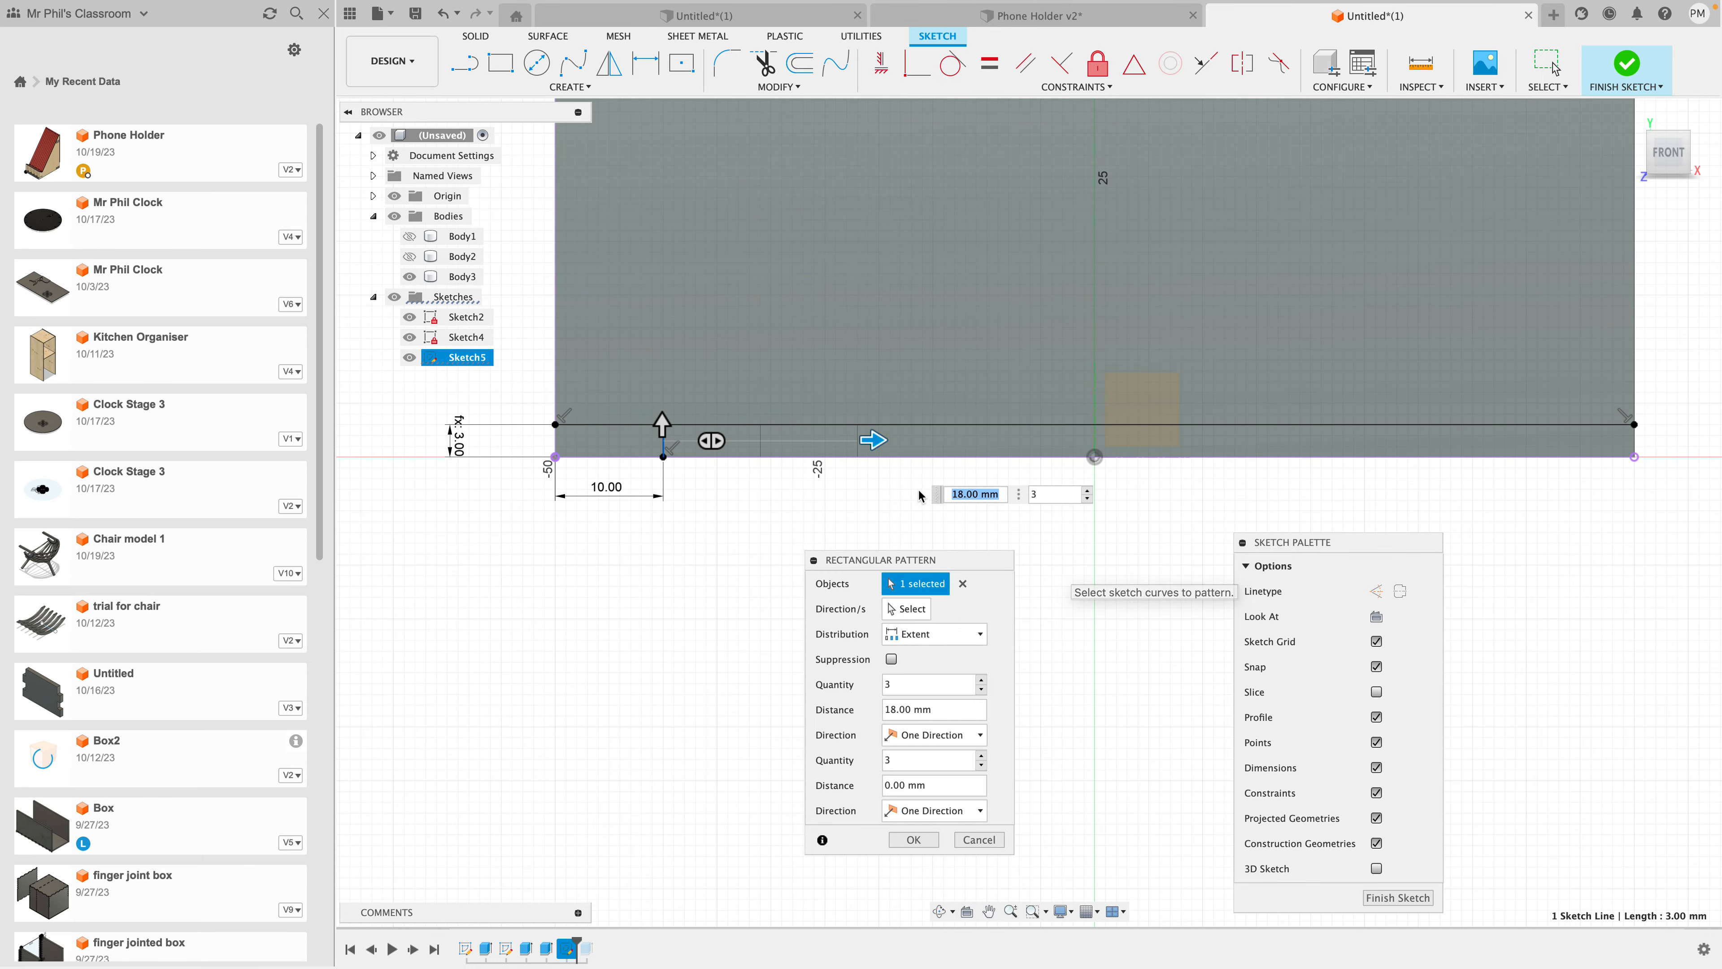
{"action": "left_click", "coordinate": [981, 680]}
{"action": "left_click", "coordinate": [982, 680]}
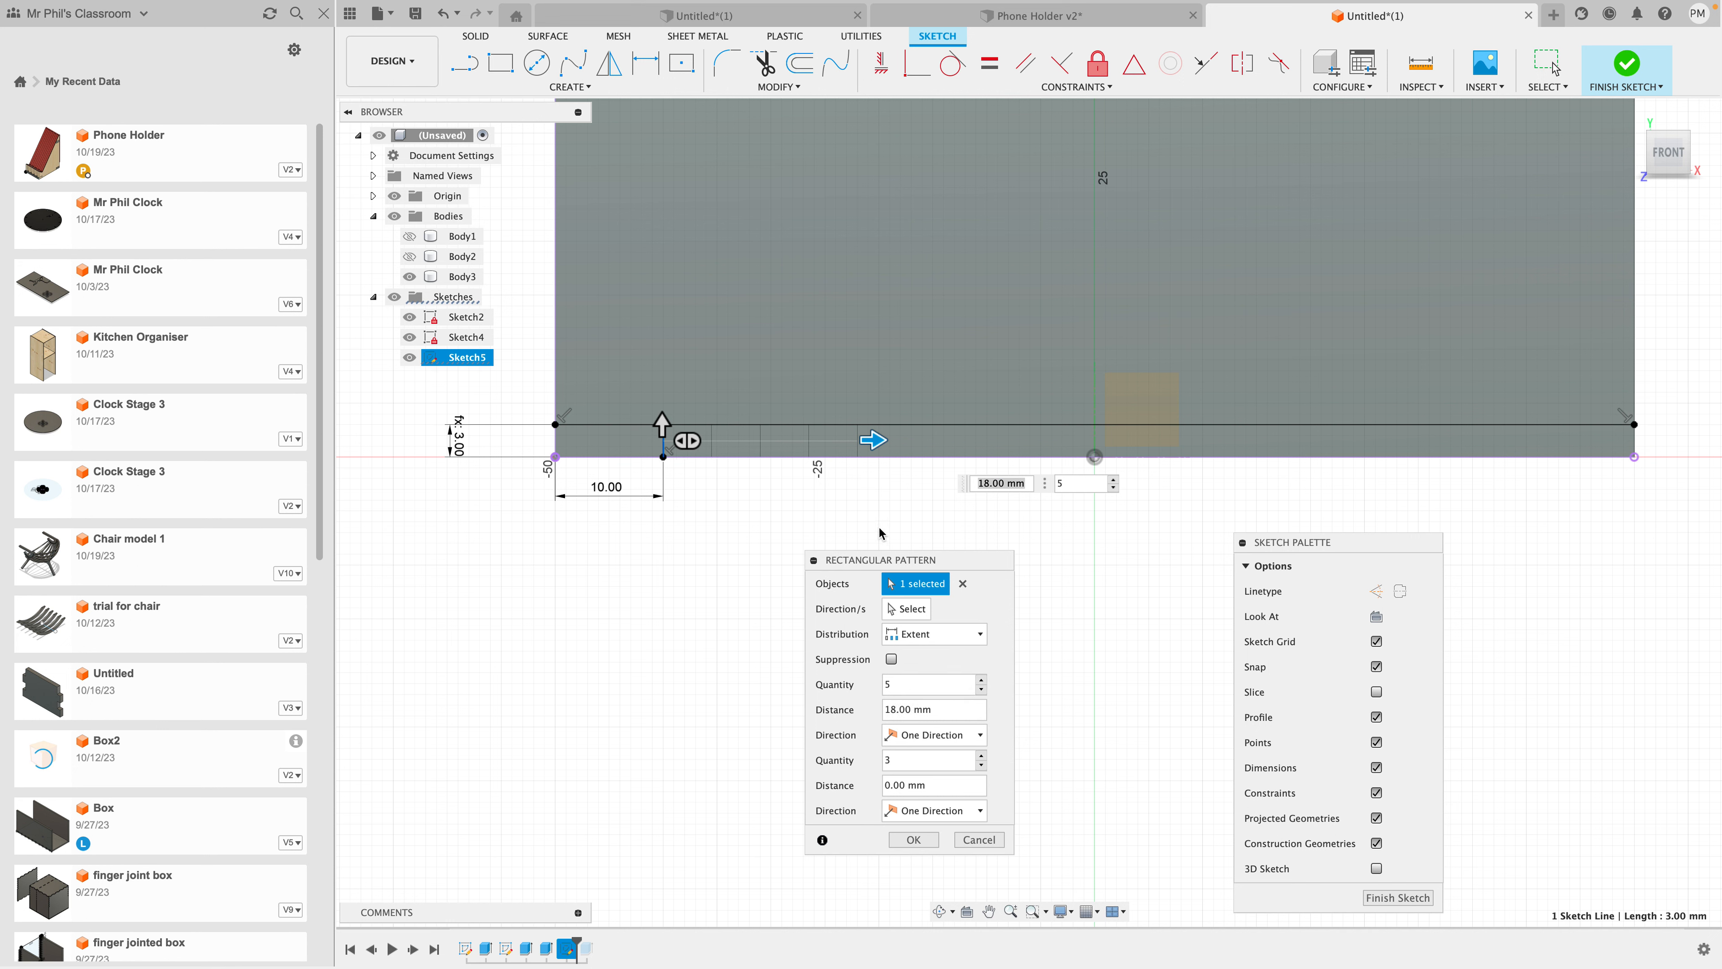
{"action": "left_click_drag", "start_coordinate": [875, 439], "coordinate": [1383, 441]}
{"action": "left_click", "coordinate": [981, 680]}
{"action": "left_click", "coordinate": [981, 680]}
{"action": "left_click", "coordinate": [981, 680]}
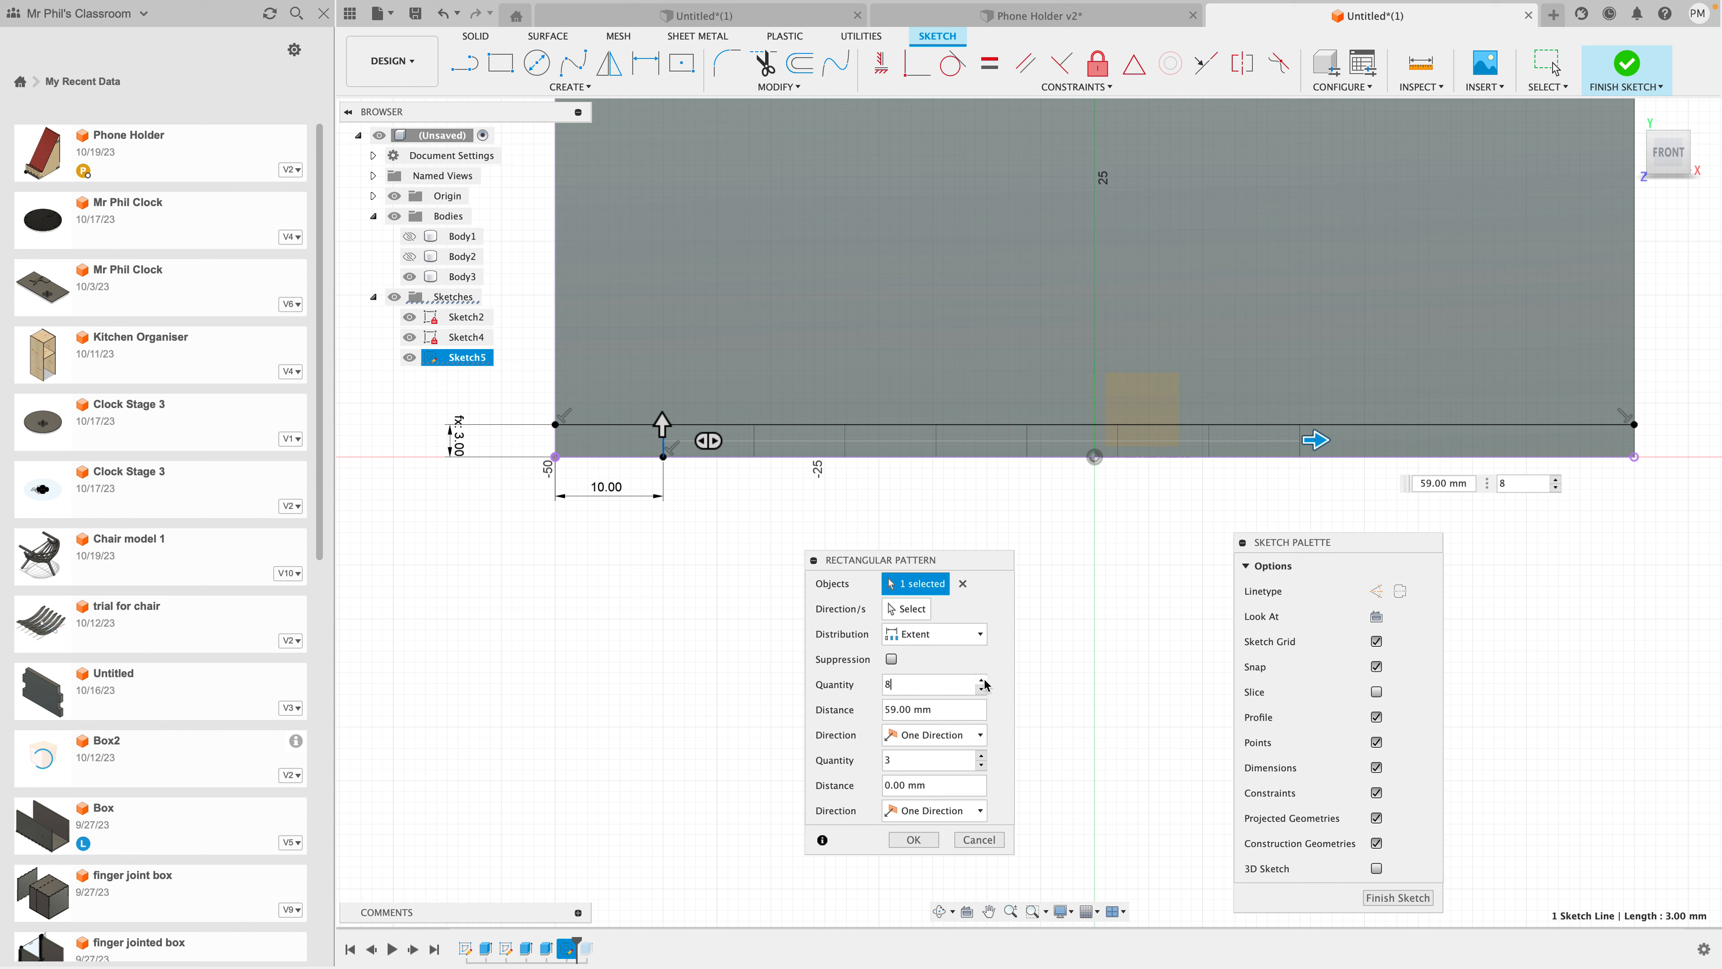
{"action": "left_click", "coordinate": [981, 680]}
Step: Set the line pattern's distance to 80 mm, apply it and finish the sketch
{"action": "left_click_drag", "start_coordinate": [1316, 439], "coordinate": [1563, 441]}
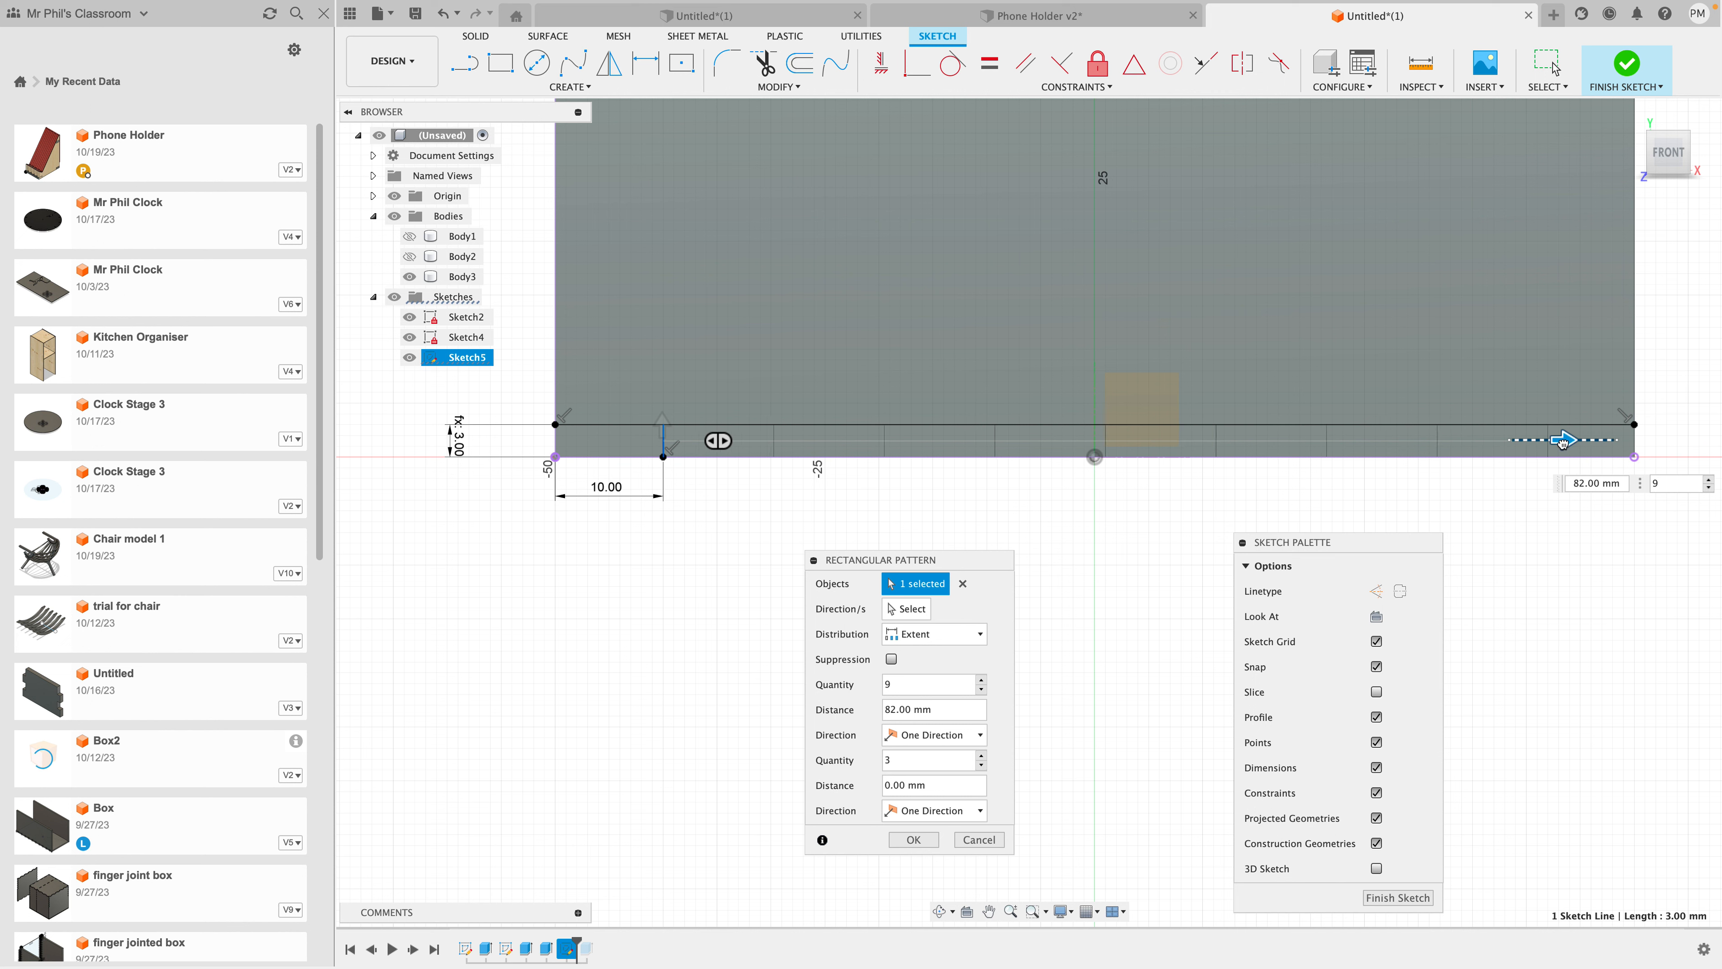
{"action": "left_click_drag", "start_coordinate": [1564, 442], "coordinate": [1556, 443]}
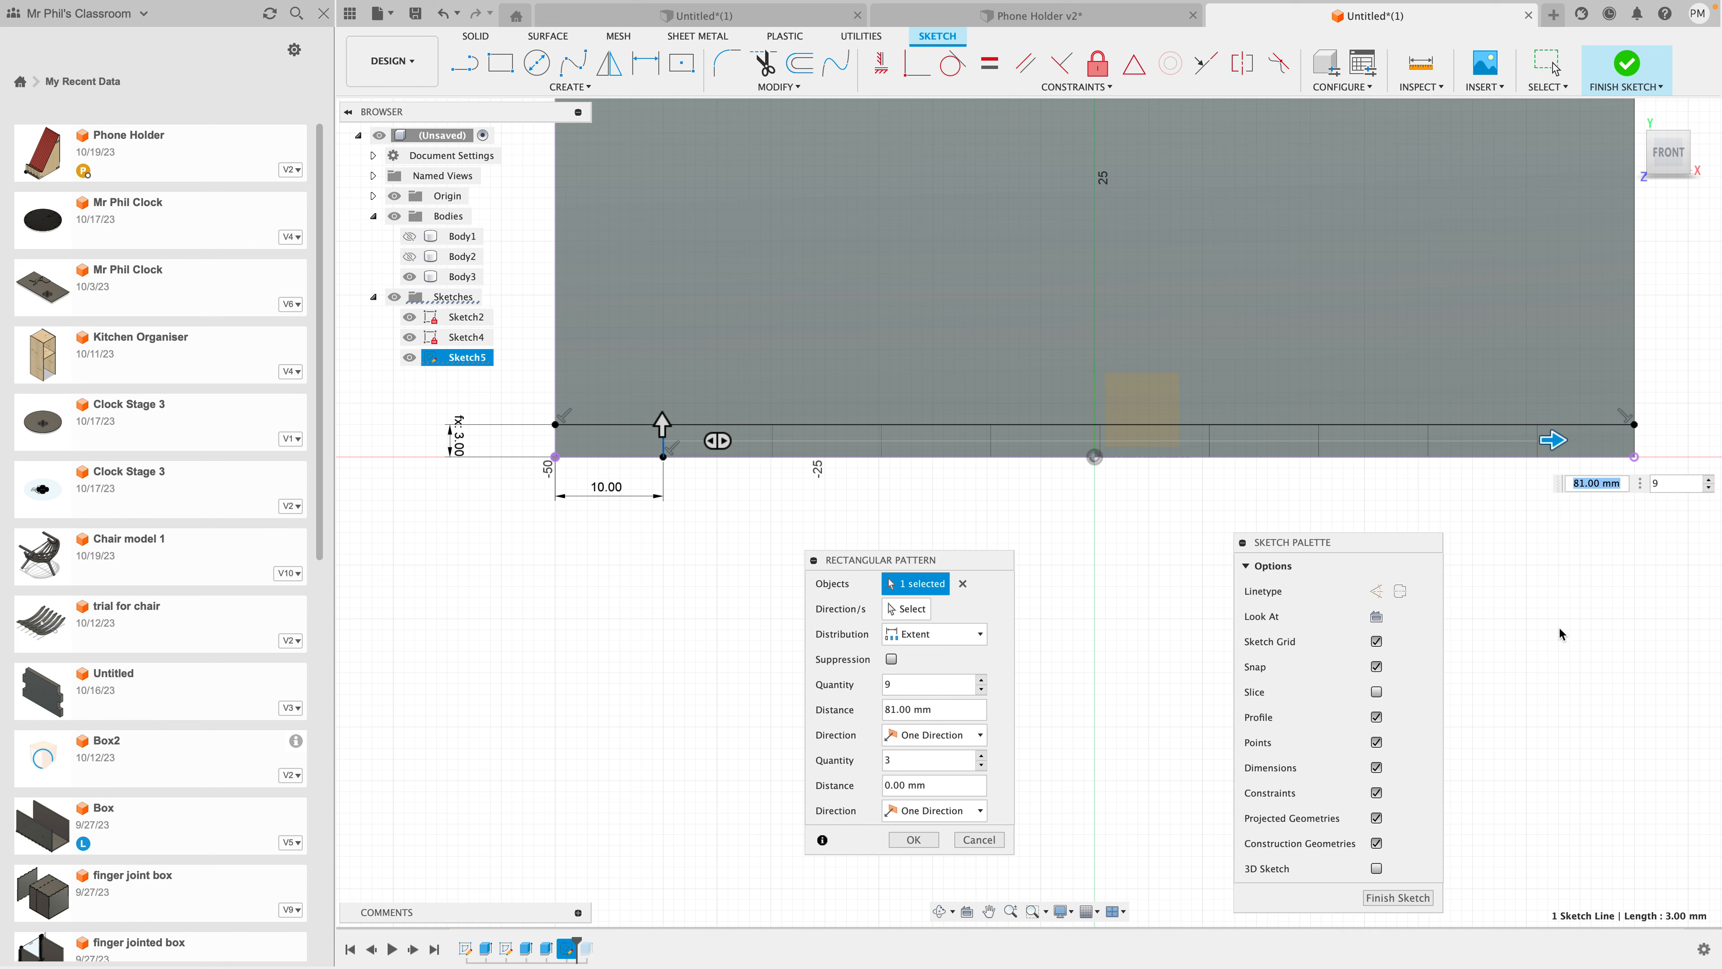
{"action": "left_click", "coordinate": [1600, 483]}
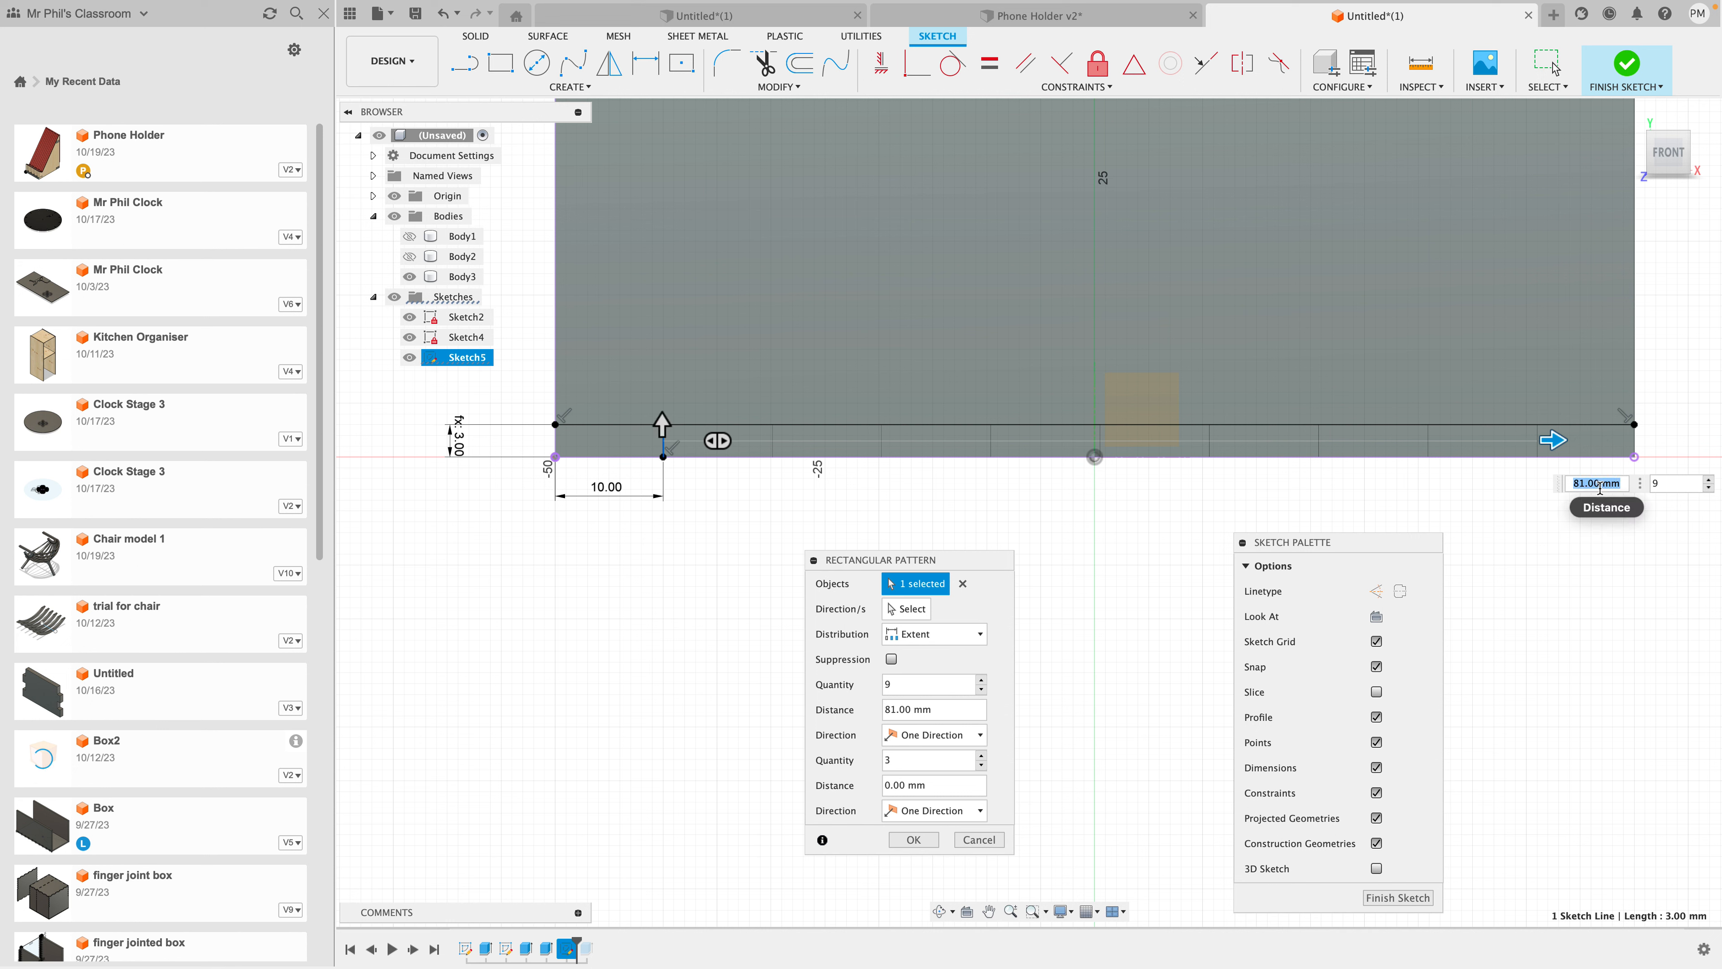
{"action": "type", "text": "80"}
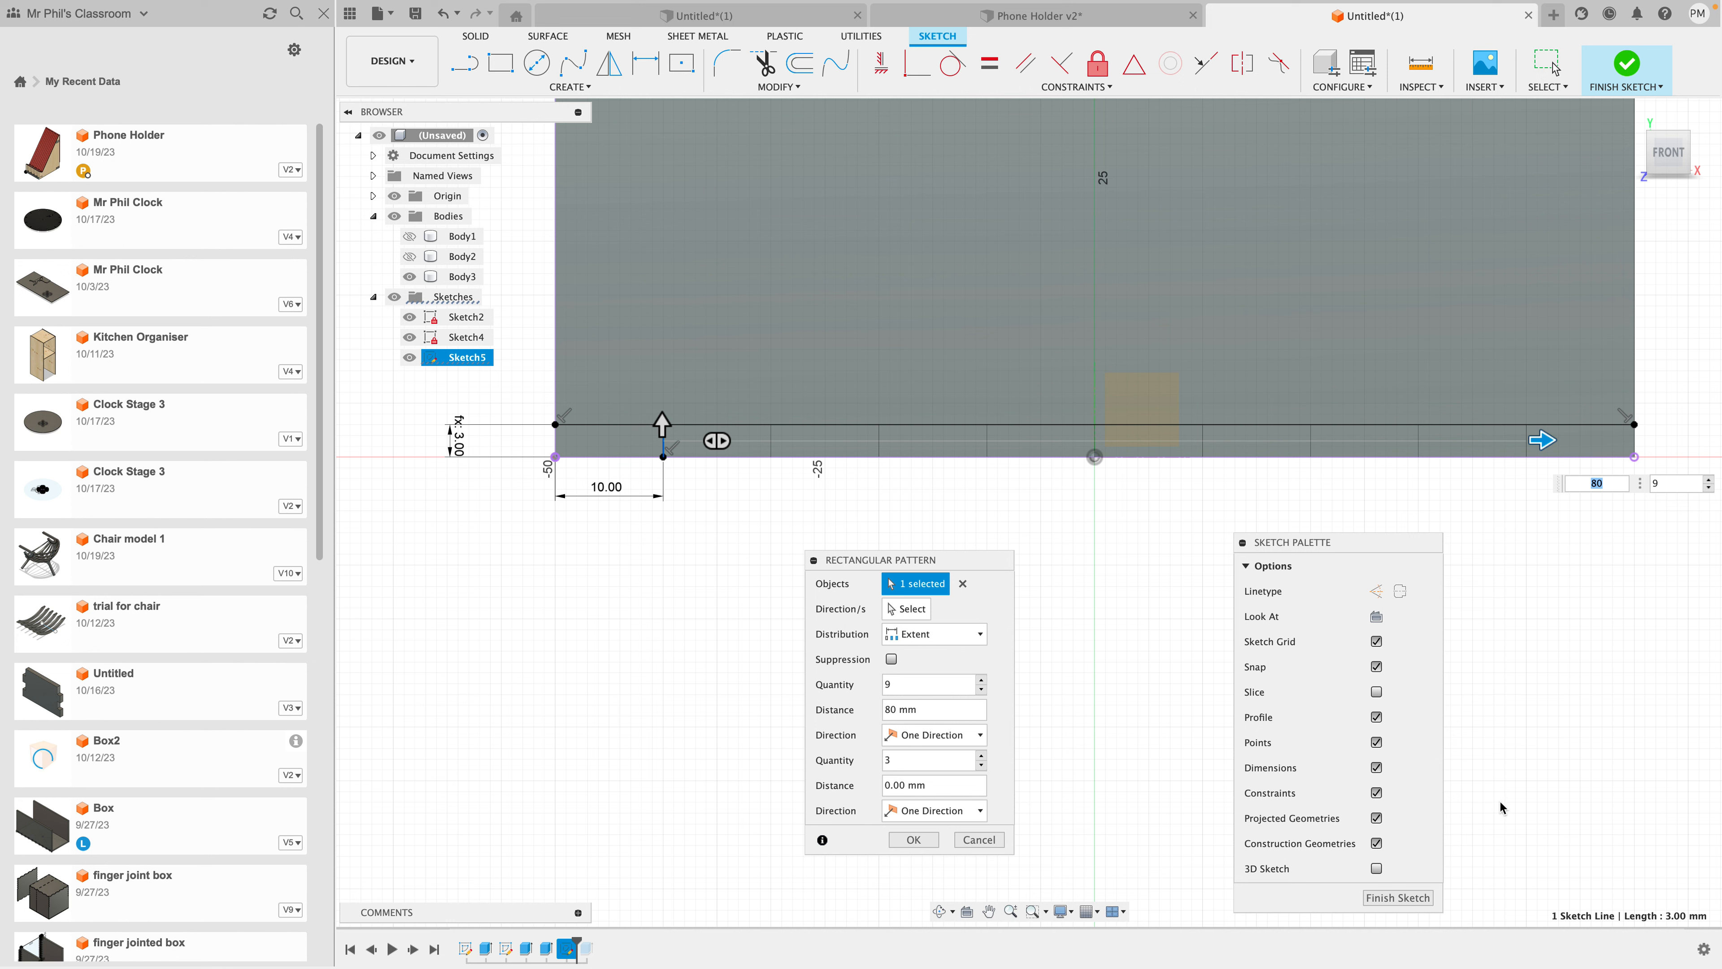
{"action": "left_click", "coordinate": [917, 841]}
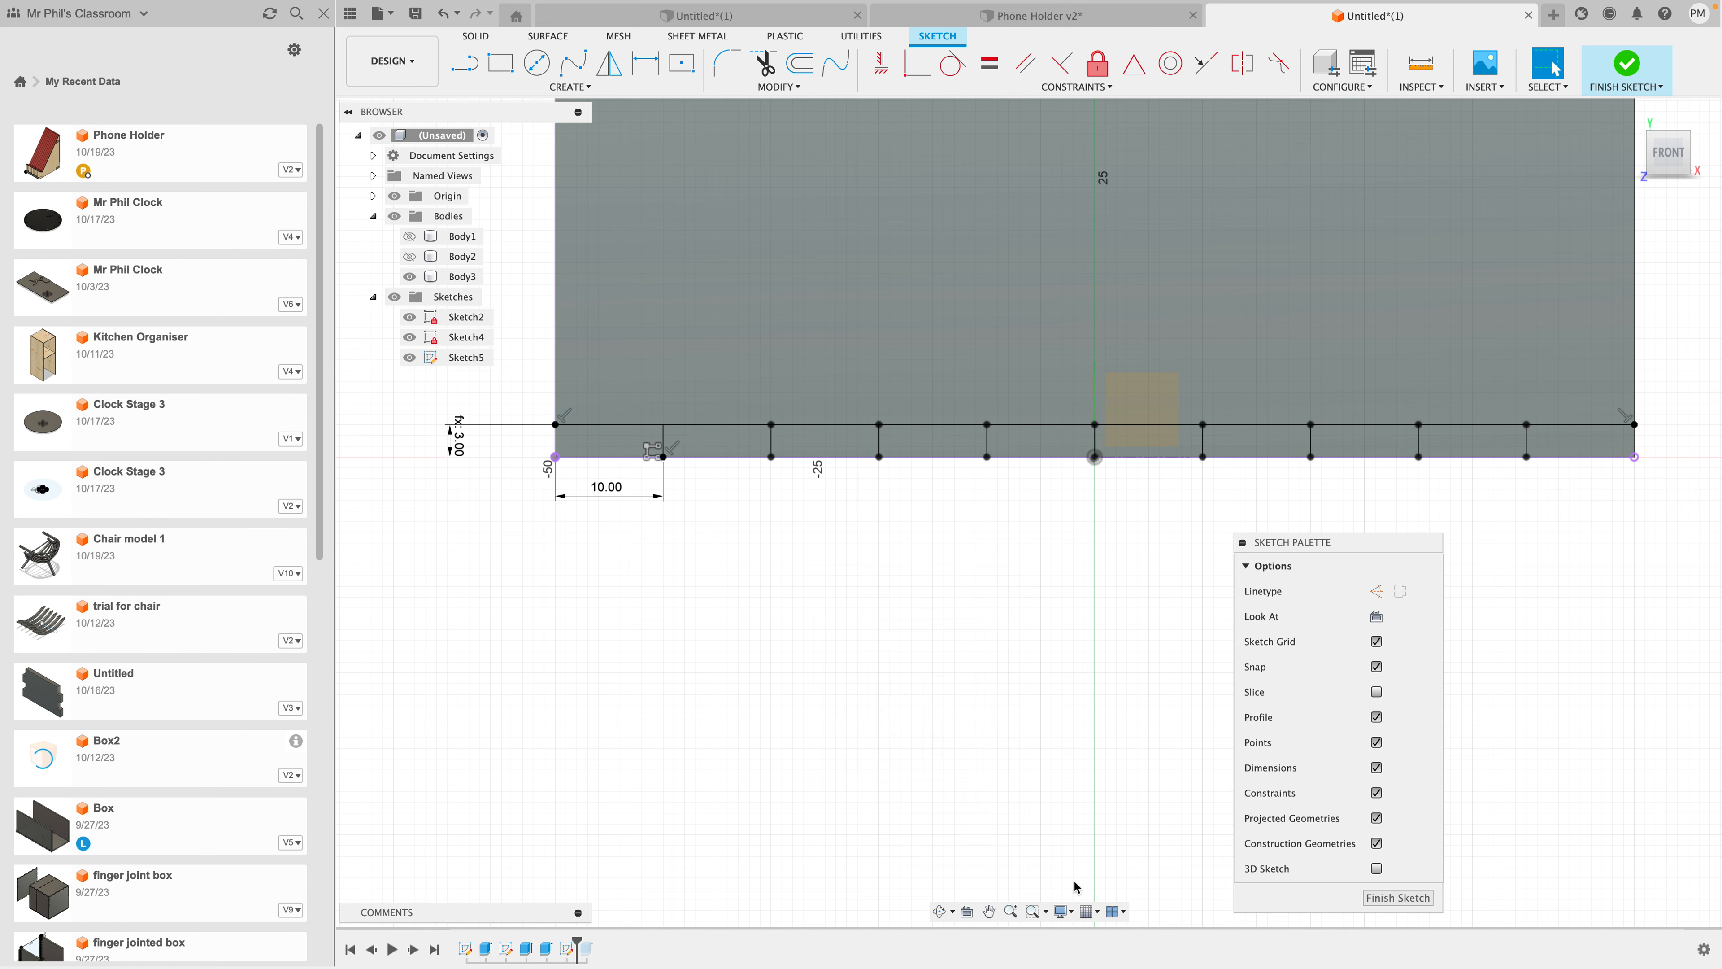
{"action": "left_click", "coordinate": [1398, 898]}
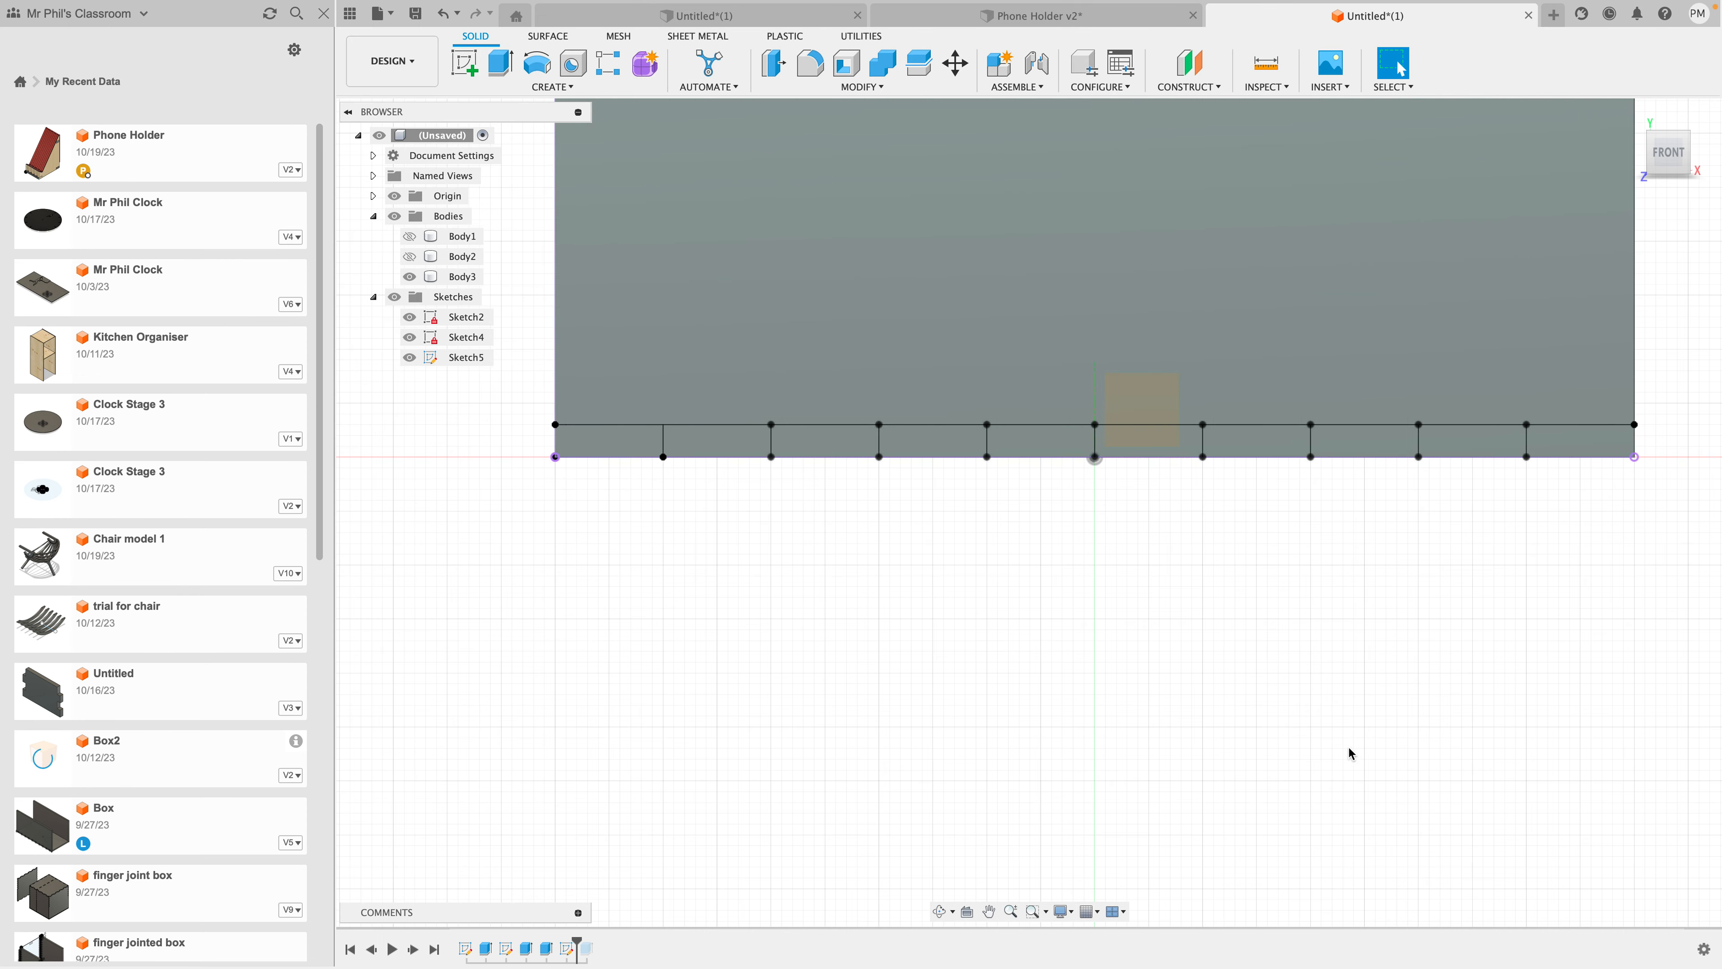
Step: Extrude five alternate rectangles along the panel's bottom edge as a -15 mm cut, starting with the second from the panel's left end
{"action": "scroll", "coordinate": [1350, 753], "scroll_direction": "down", "scroll_amount": 5}
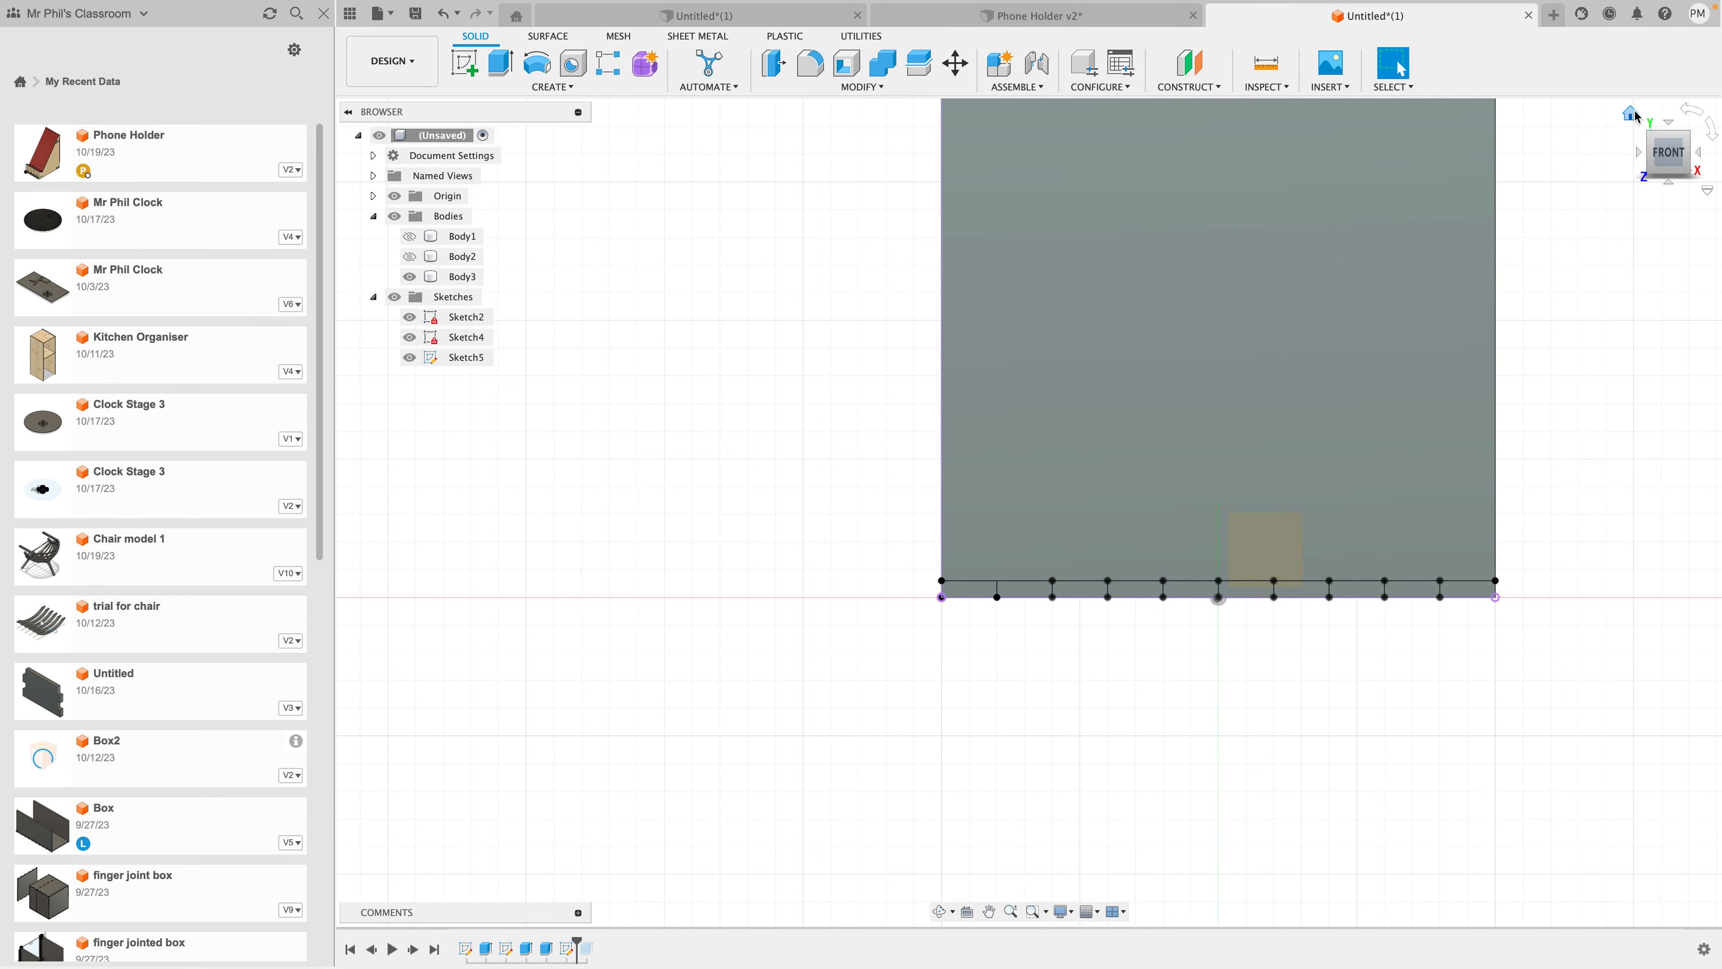
{"action": "left_click", "coordinate": [1634, 114]}
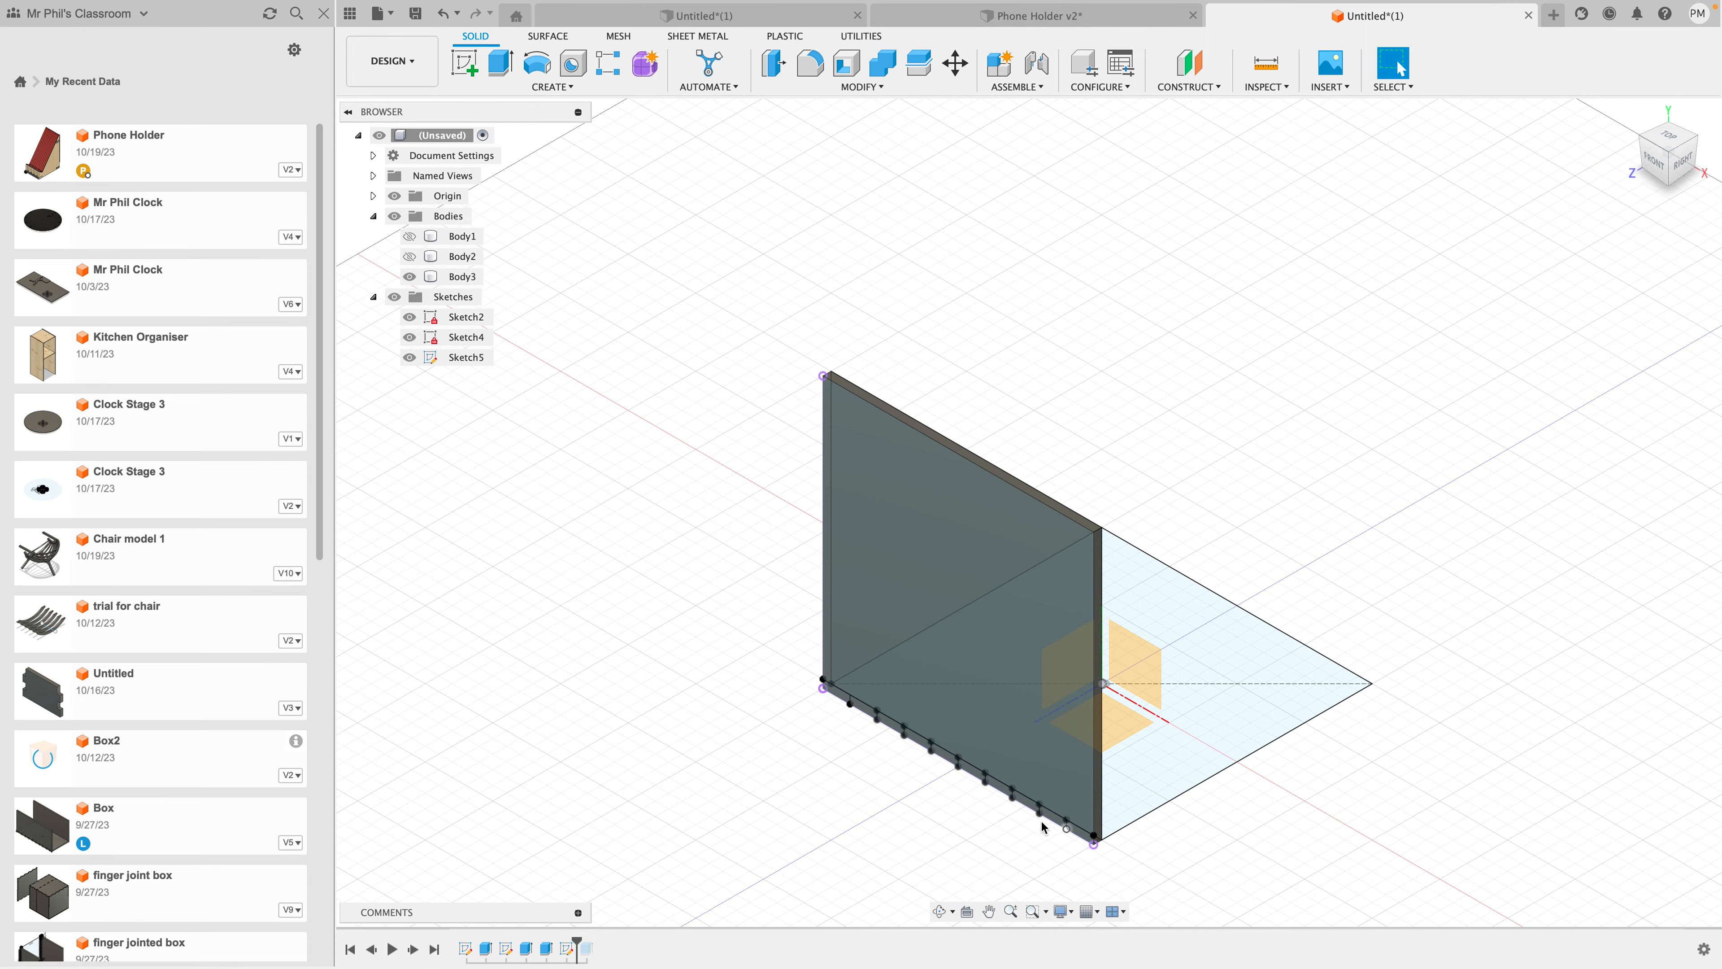
{"action": "scroll", "coordinate": [1028, 814], "scroll_direction": "up", "scroll_amount": 5}
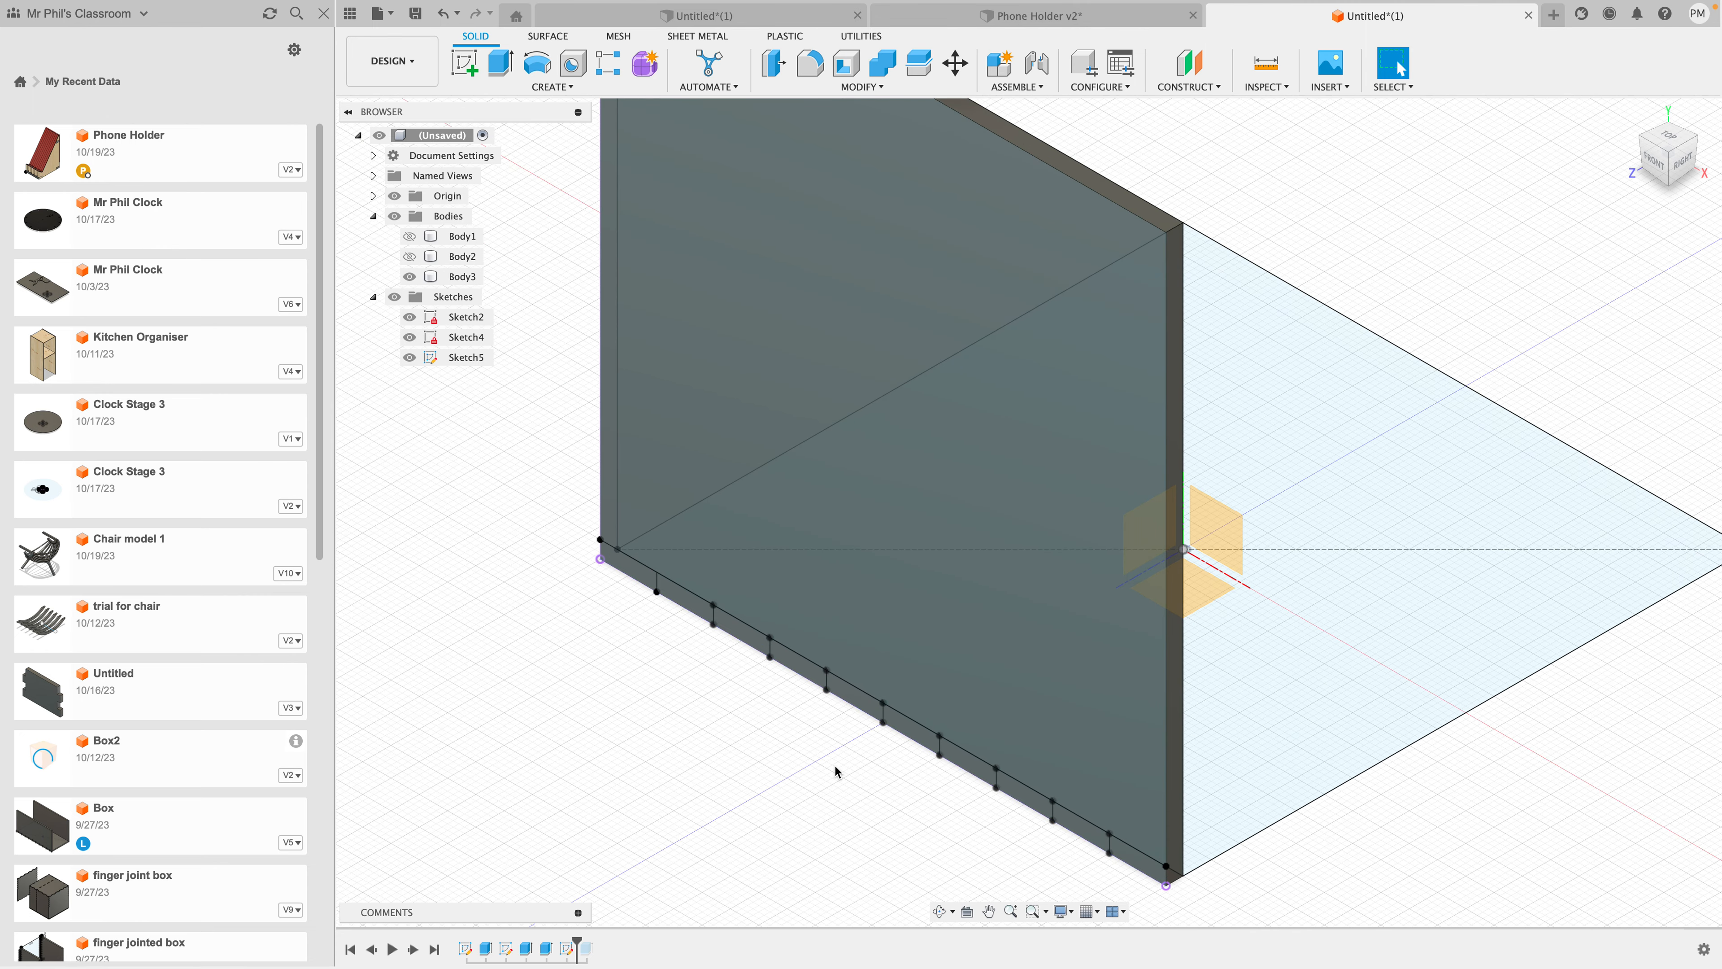
{"action": "left_click", "coordinate": [501, 68]}
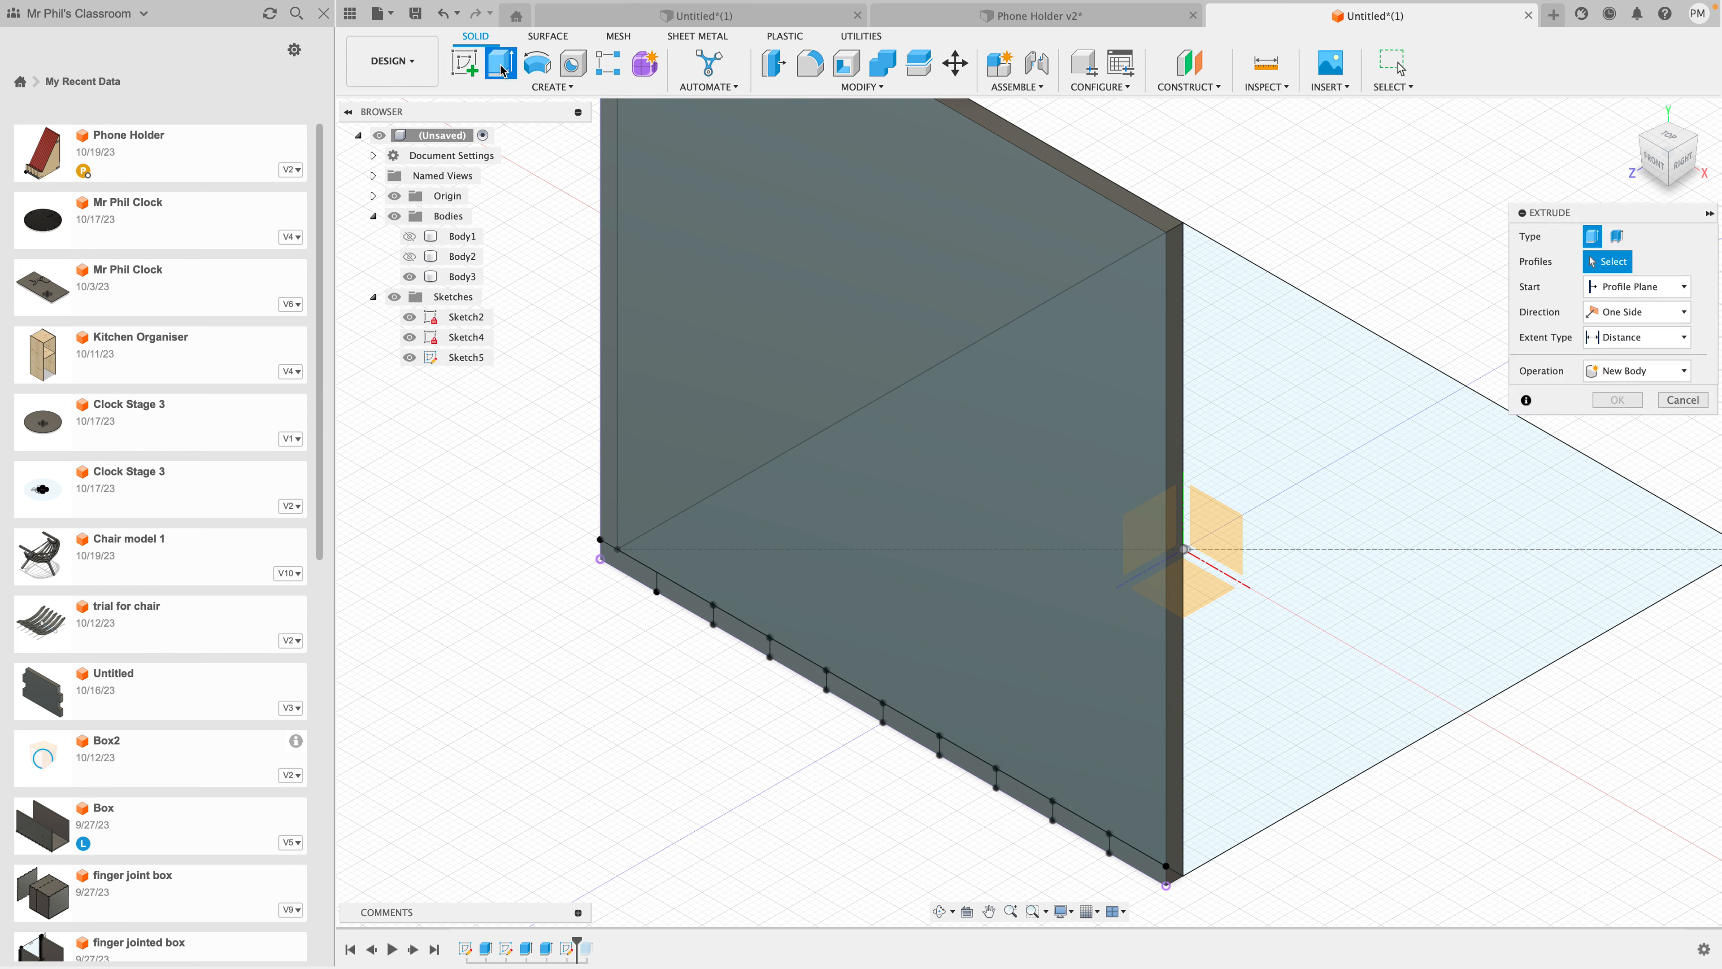
{"action": "left_click", "coordinate": [679, 602]}
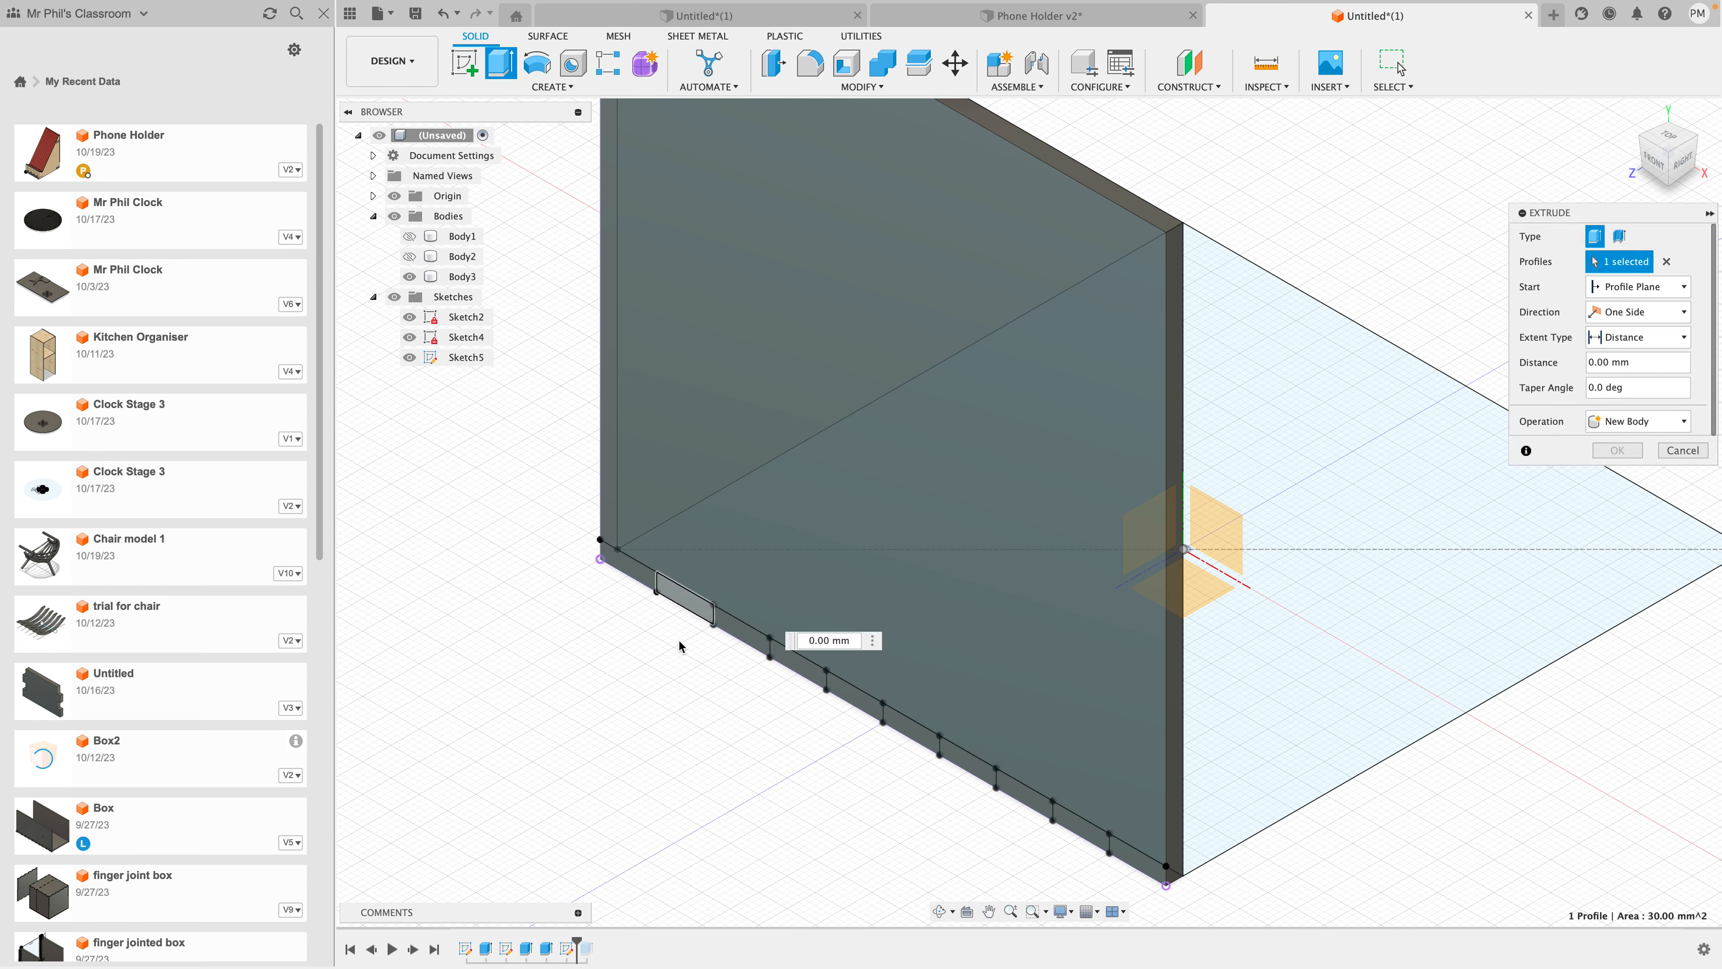
{"action": "left_click", "coordinate": [797, 666]}
{"action": "left_click", "coordinate": [910, 730]}
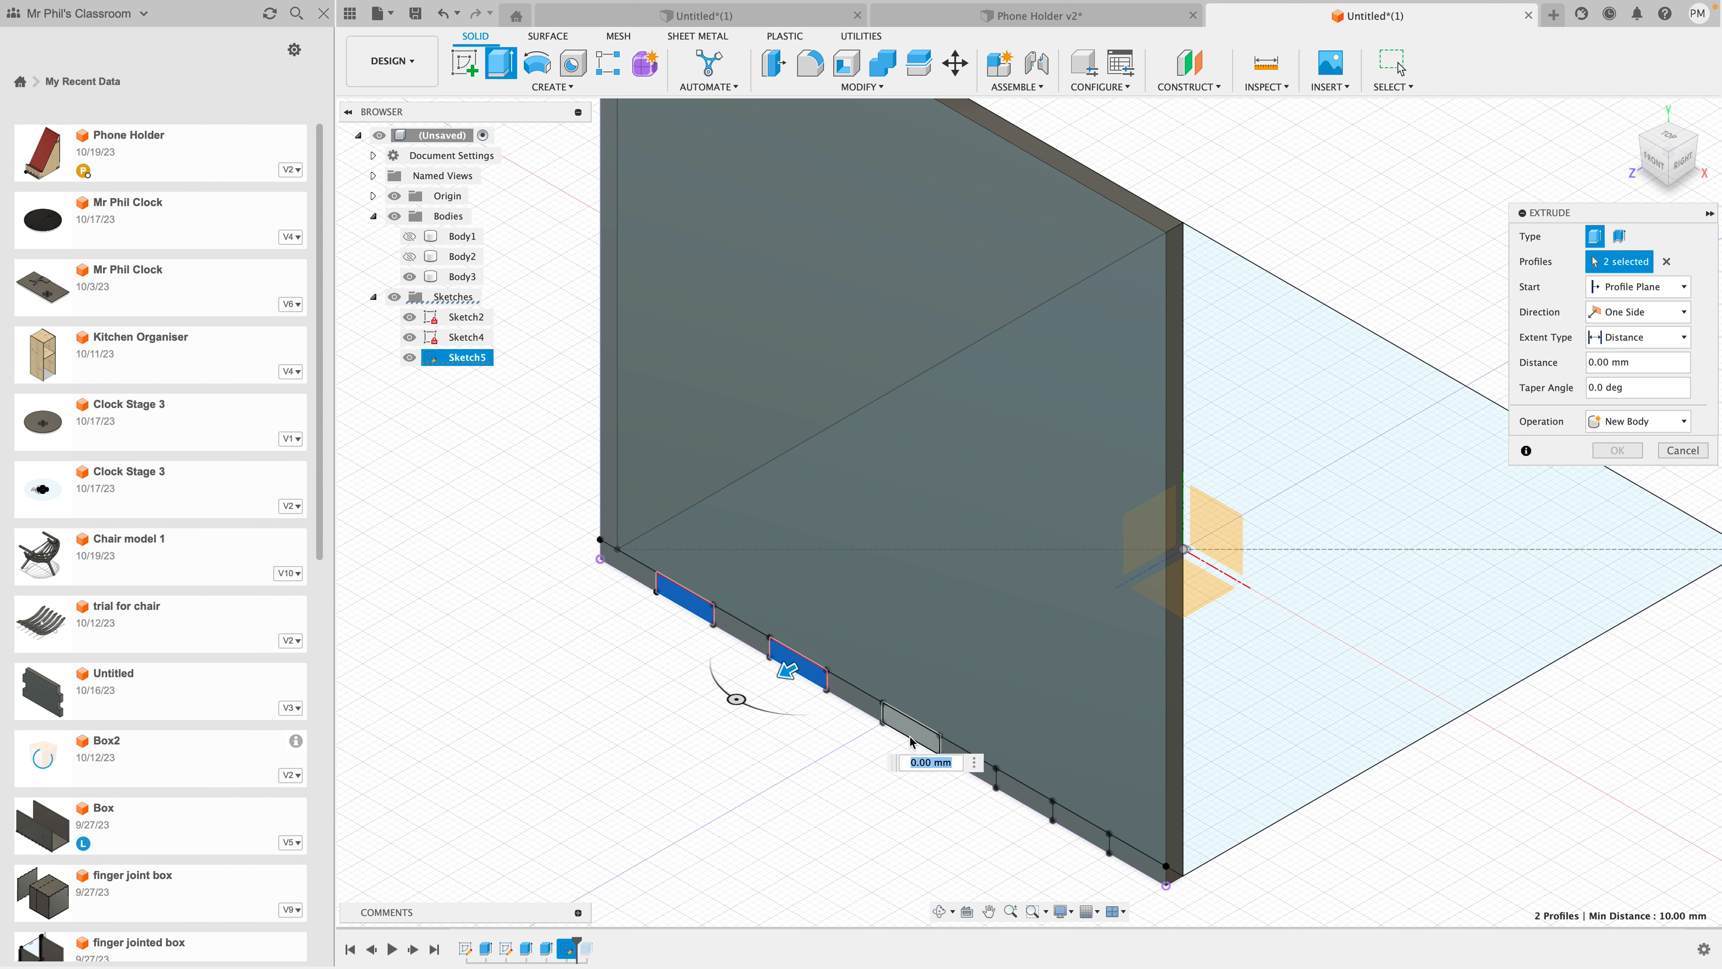
{"action": "left_click", "coordinate": [1023, 800]}
{"action": "left_click", "coordinate": [1133, 854]}
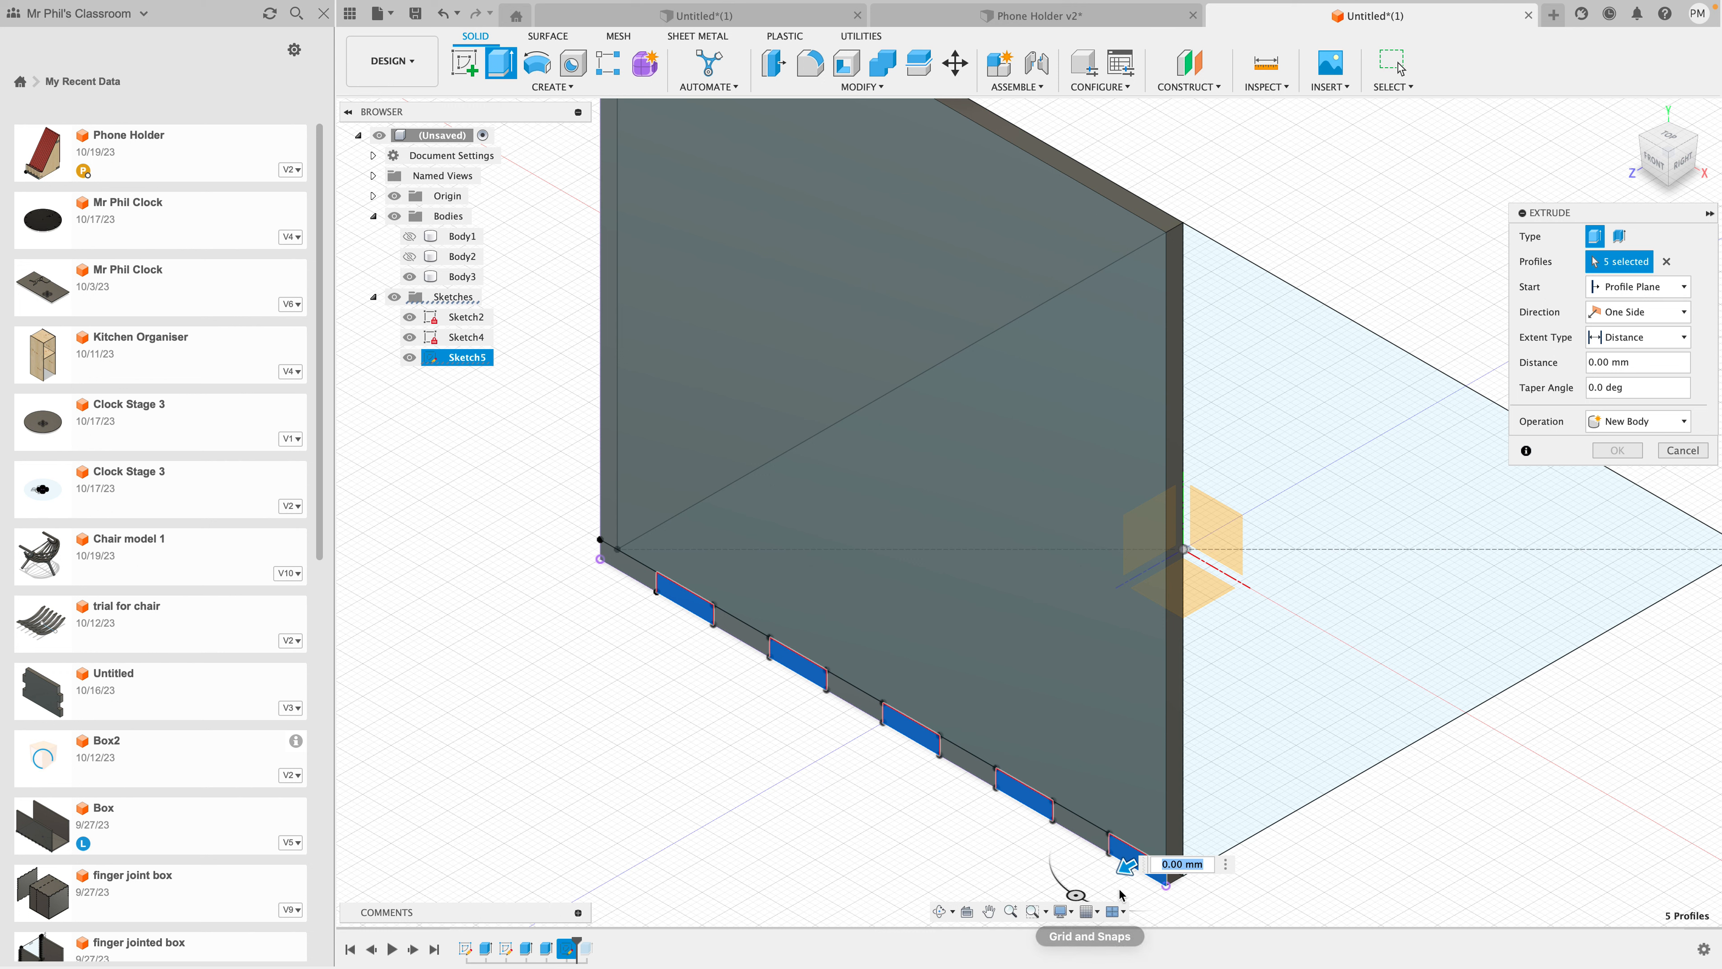
{"action": "left_click_drag", "start_coordinate": [1125, 880], "coordinate": [1232, 804]}
{"action": "middle_click_drag", "start_coordinate": [1402, 886], "coordinate": [1084, 862], "text": "shift"}
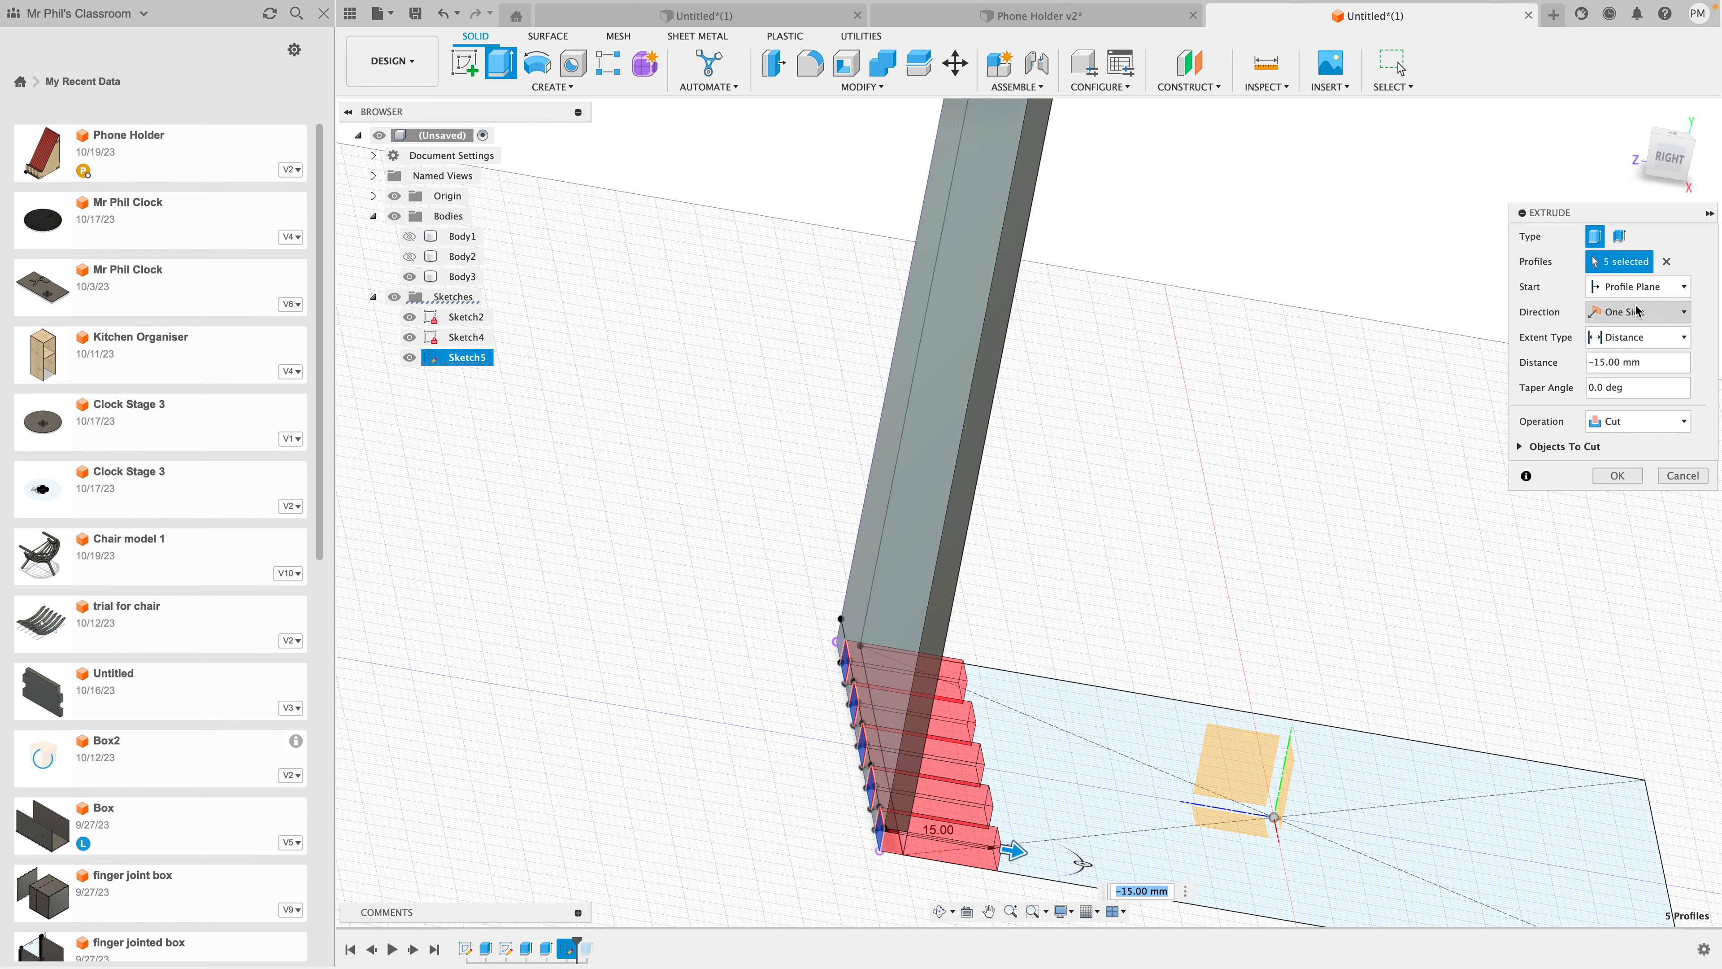
Step: Change the cut's extent type to To Object, ending at the panel's opposite face, and apply the cut
{"action": "left_click", "coordinate": [1687, 343]}
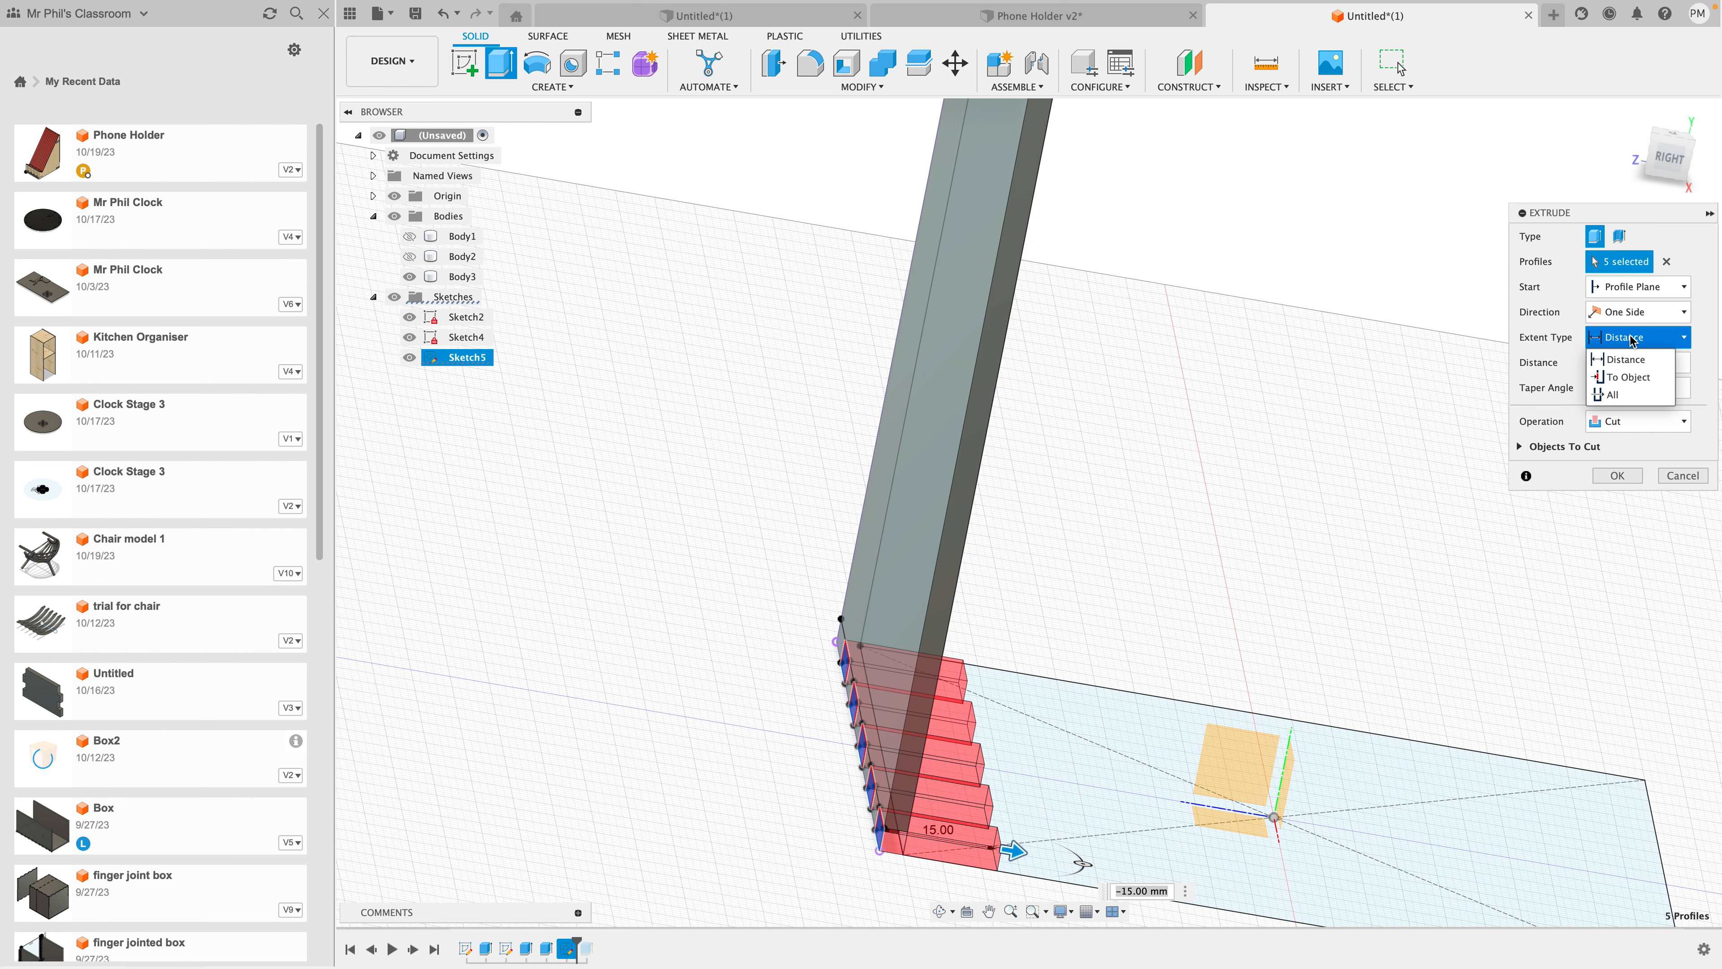
{"action": "left_click", "coordinate": [1631, 377]}
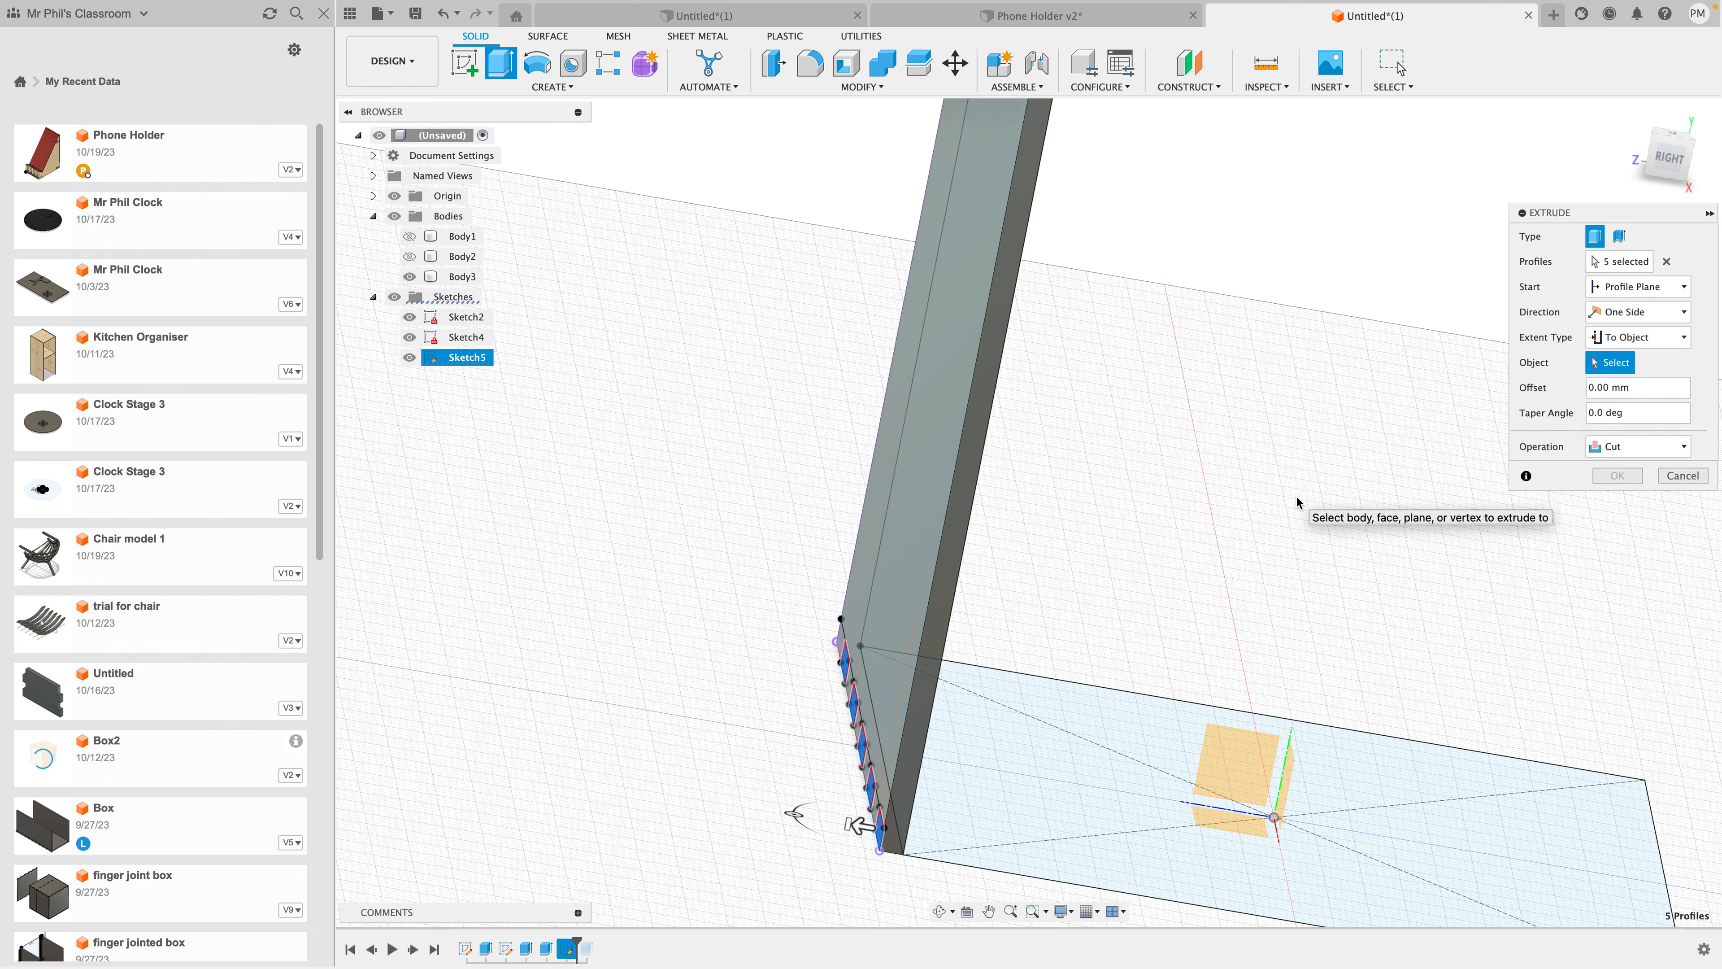
{"action": "middle_click_drag", "start_coordinate": [1277, 507], "coordinate": [1126, 458], "text": "shift"}
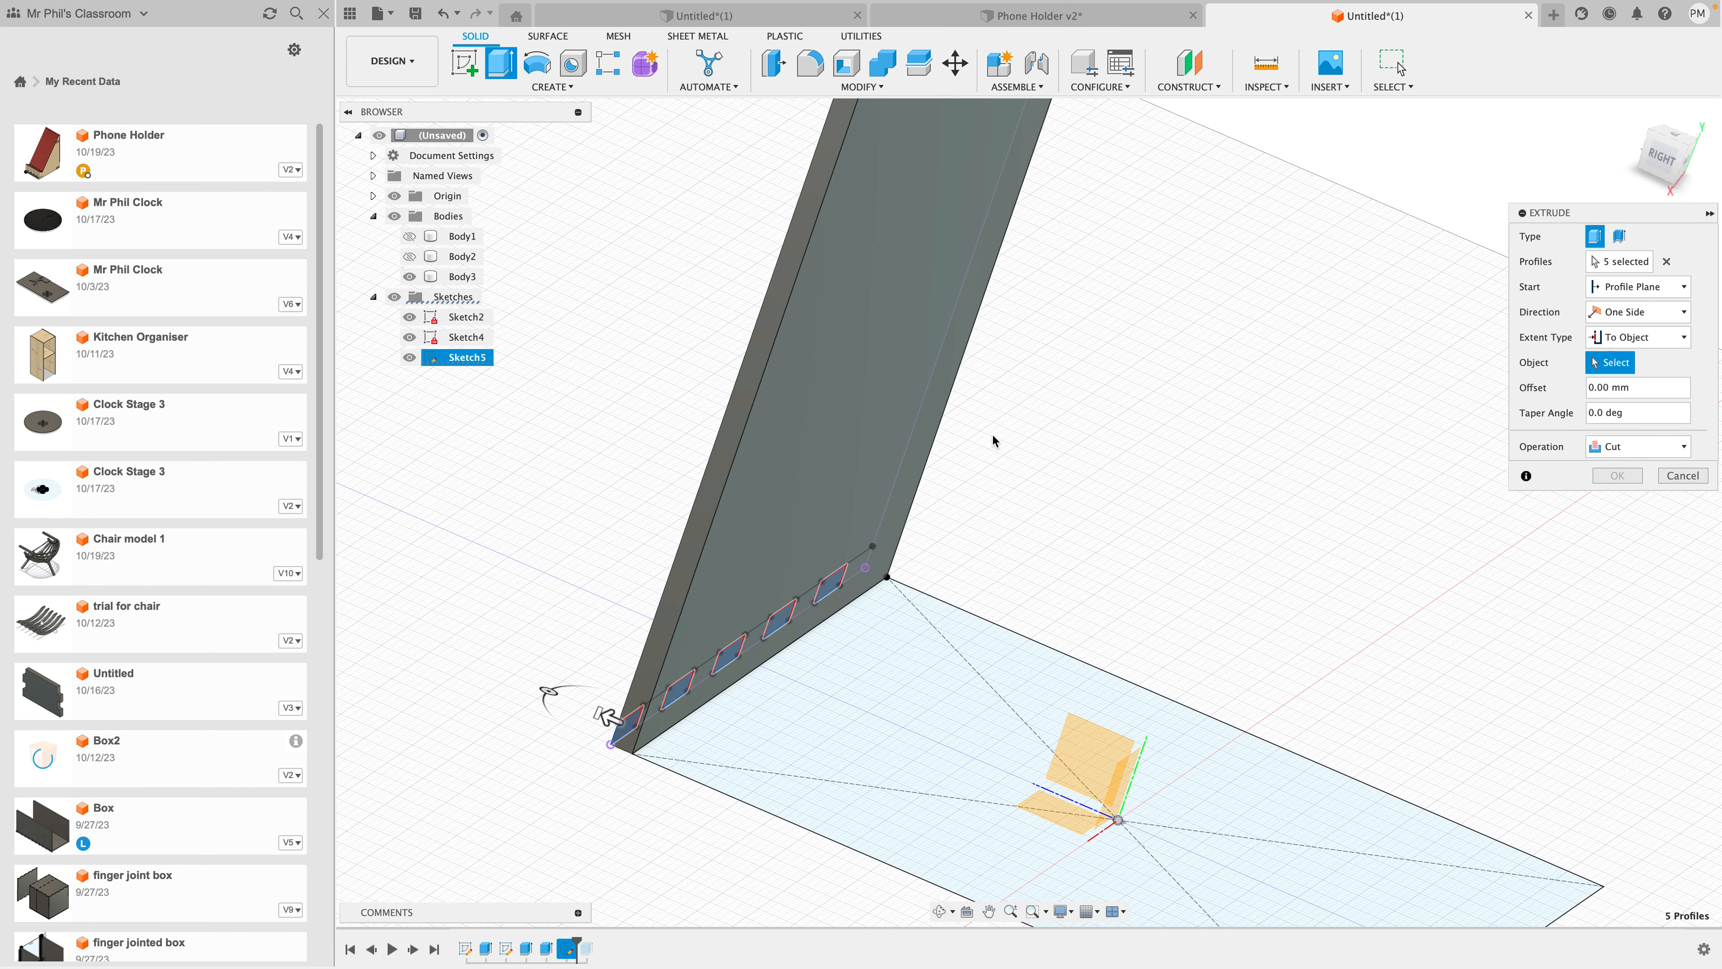
{"action": "left_click", "coordinate": [882, 351]}
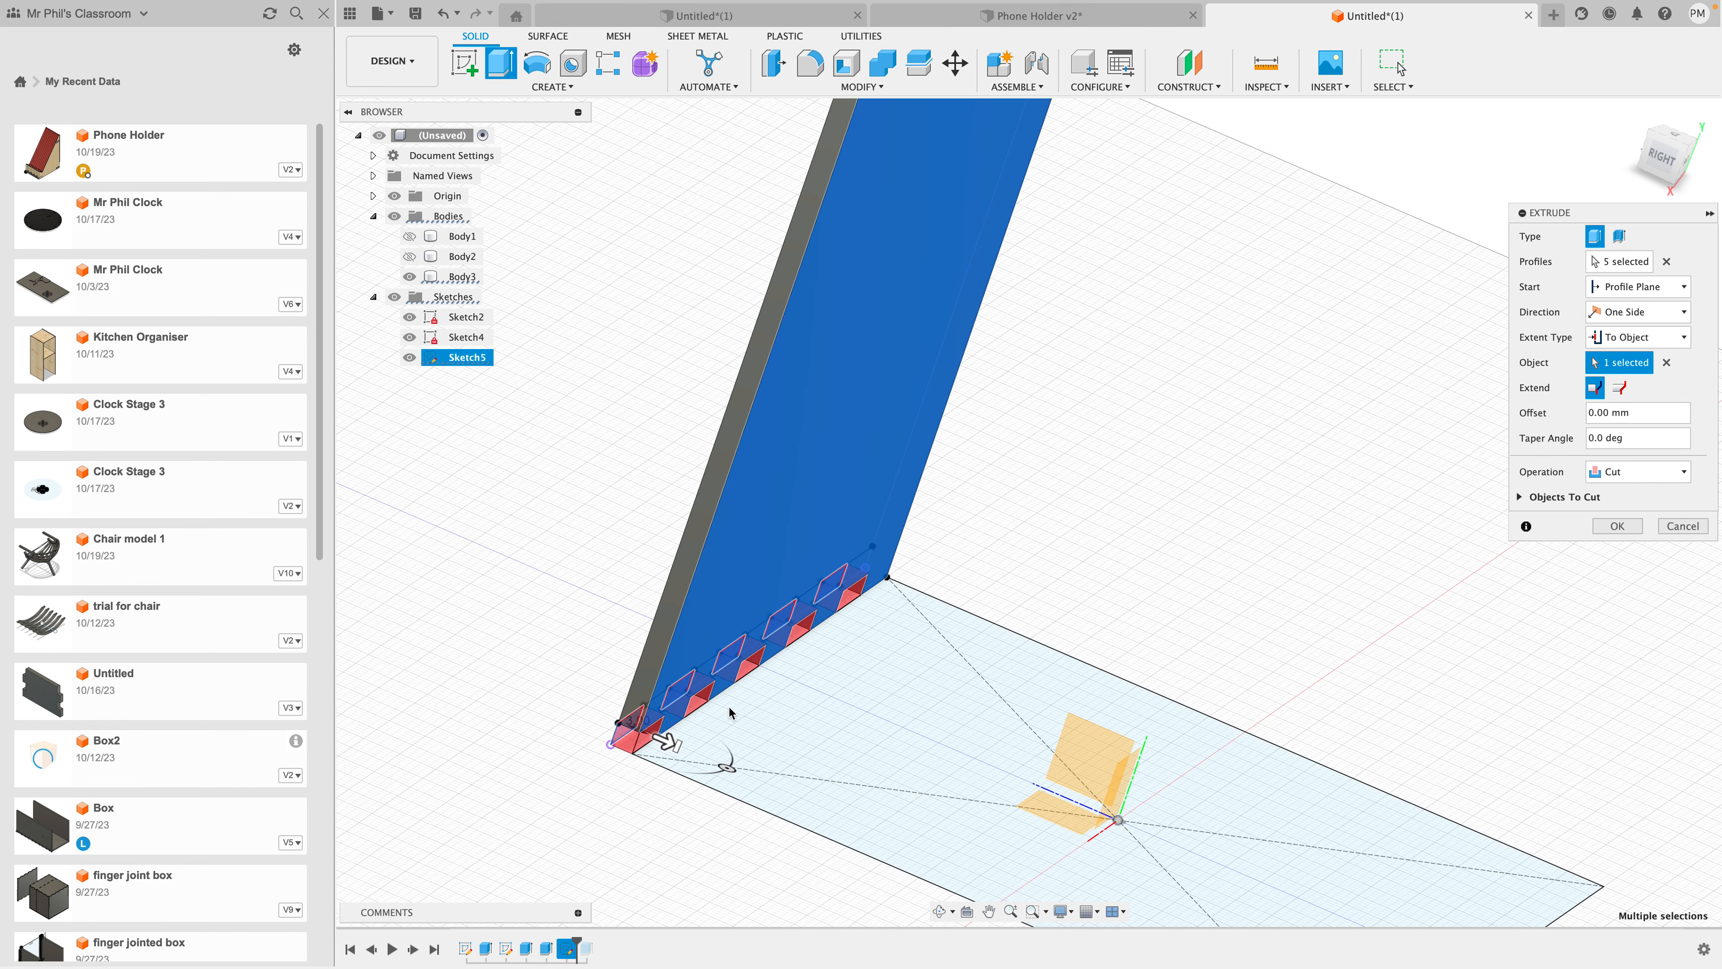
{"action": "left_click", "coordinate": [1618, 527]}
{"action": "middle_click_drag", "start_coordinate": [919, 713], "coordinate": [991, 728], "text": "shift"}
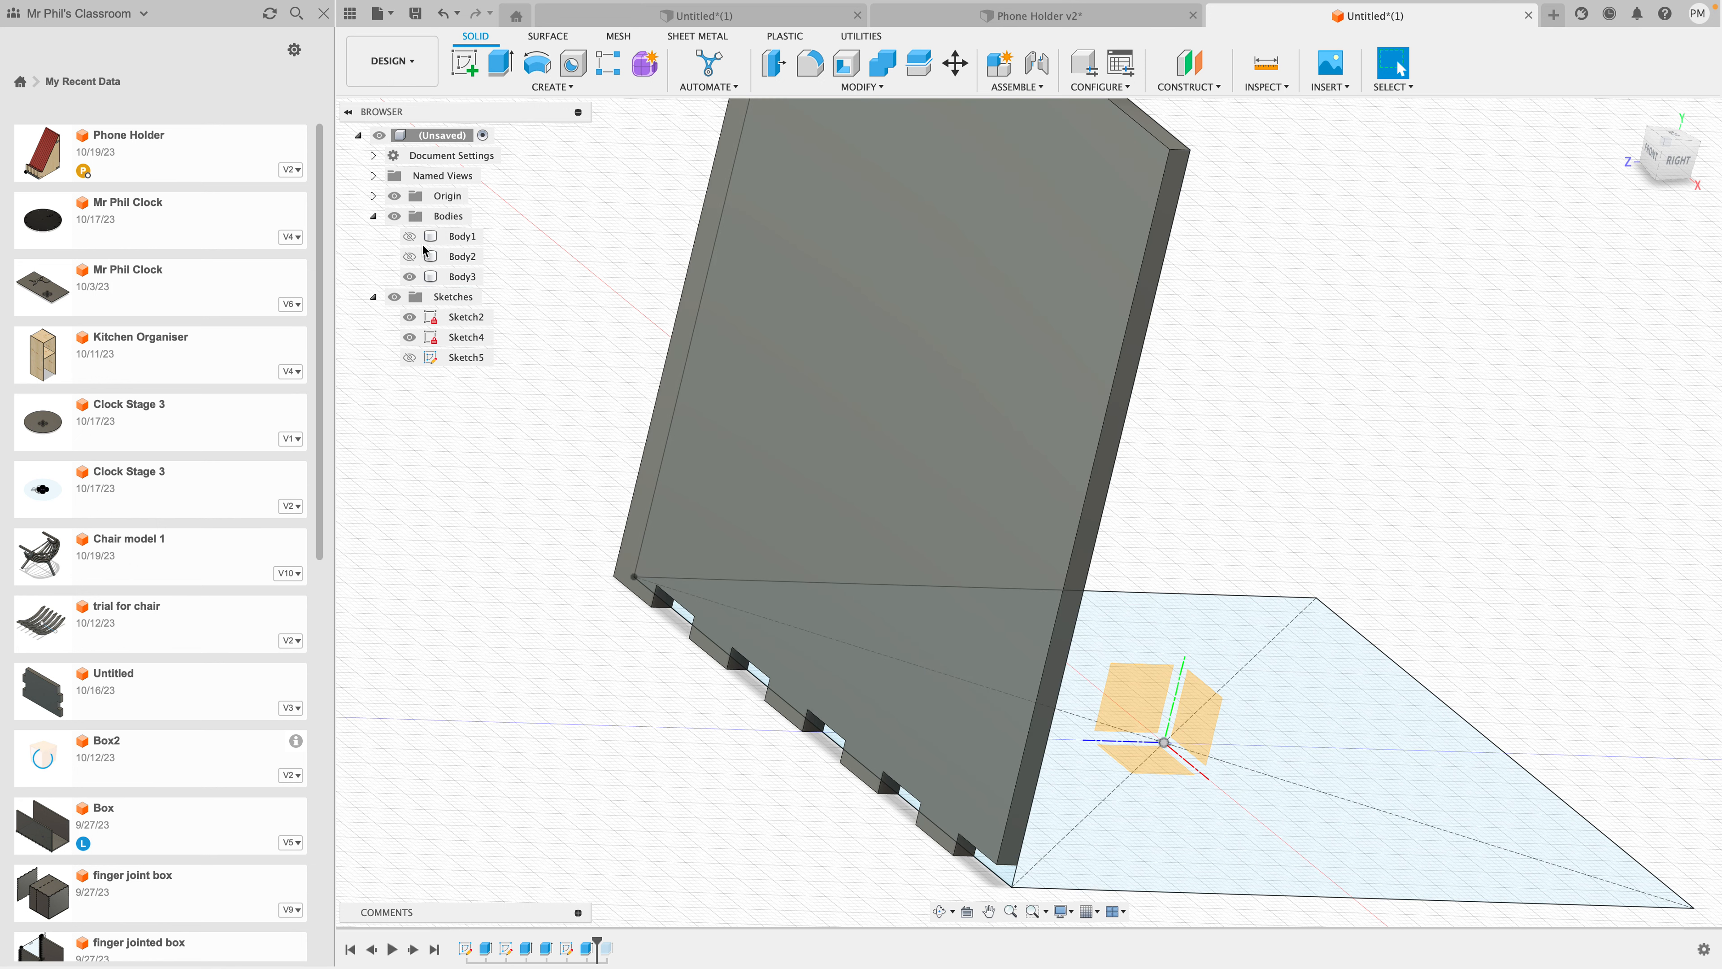
Step: Show Body1 and Body2 again and check how the notched panel meets the adjoining panel
{"action": "left_click", "coordinate": [410, 238]}
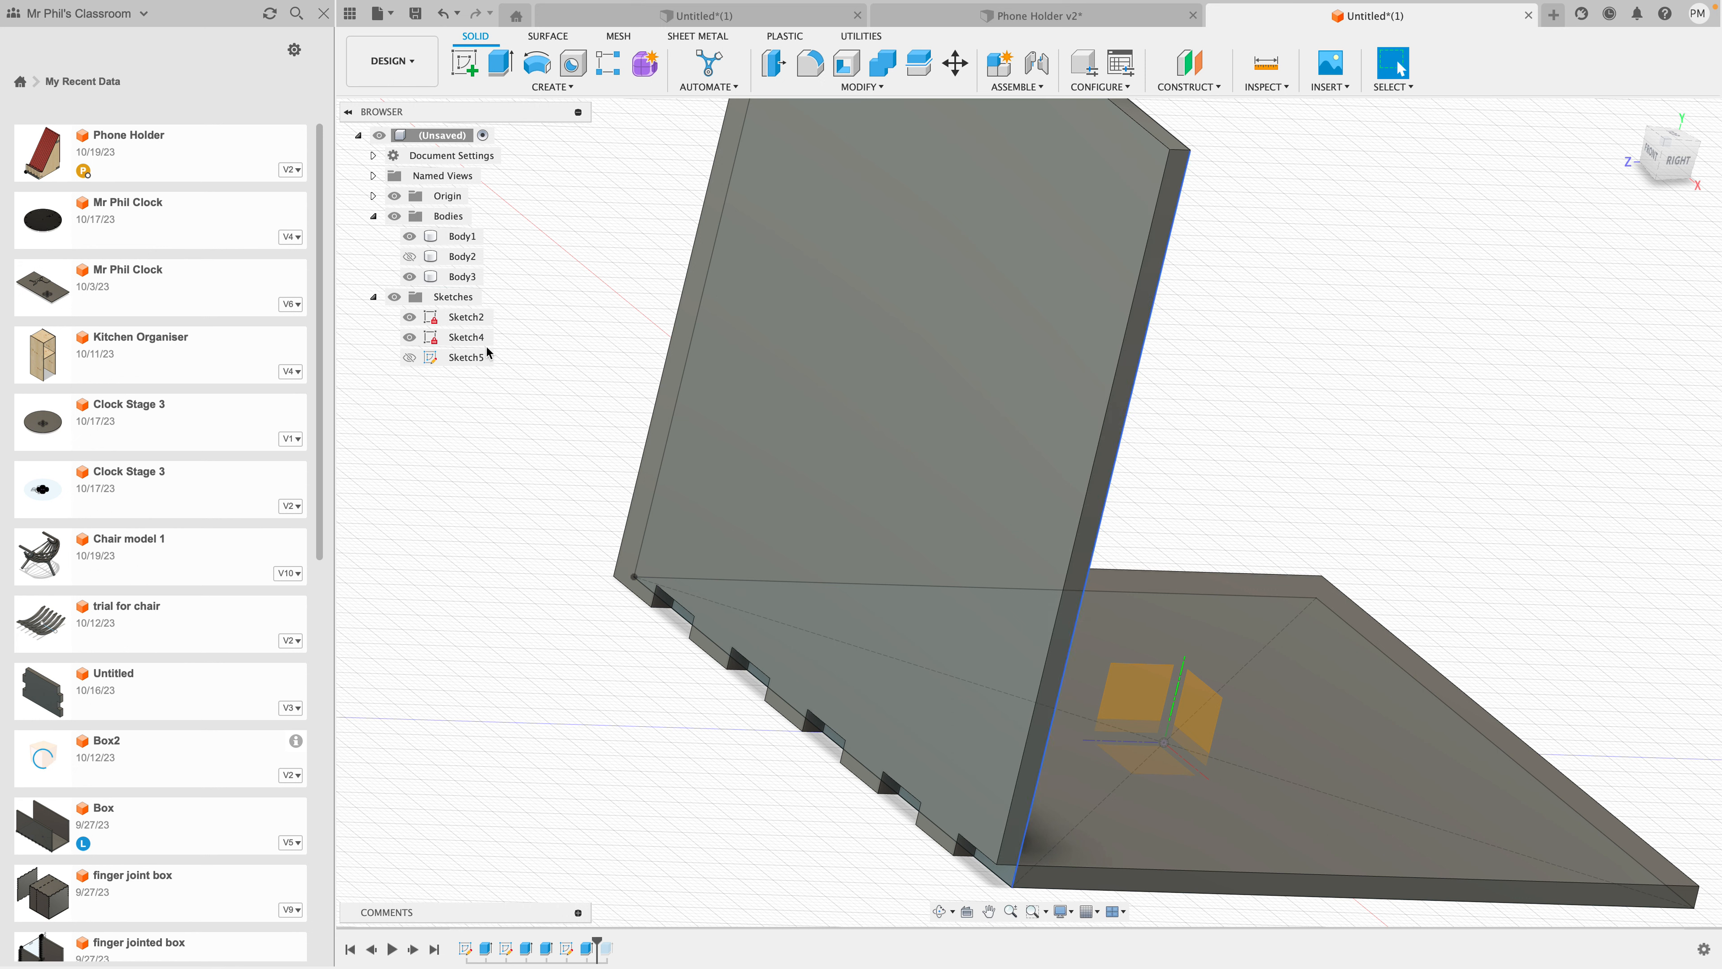
{"action": "left_click", "coordinate": [411, 257]}
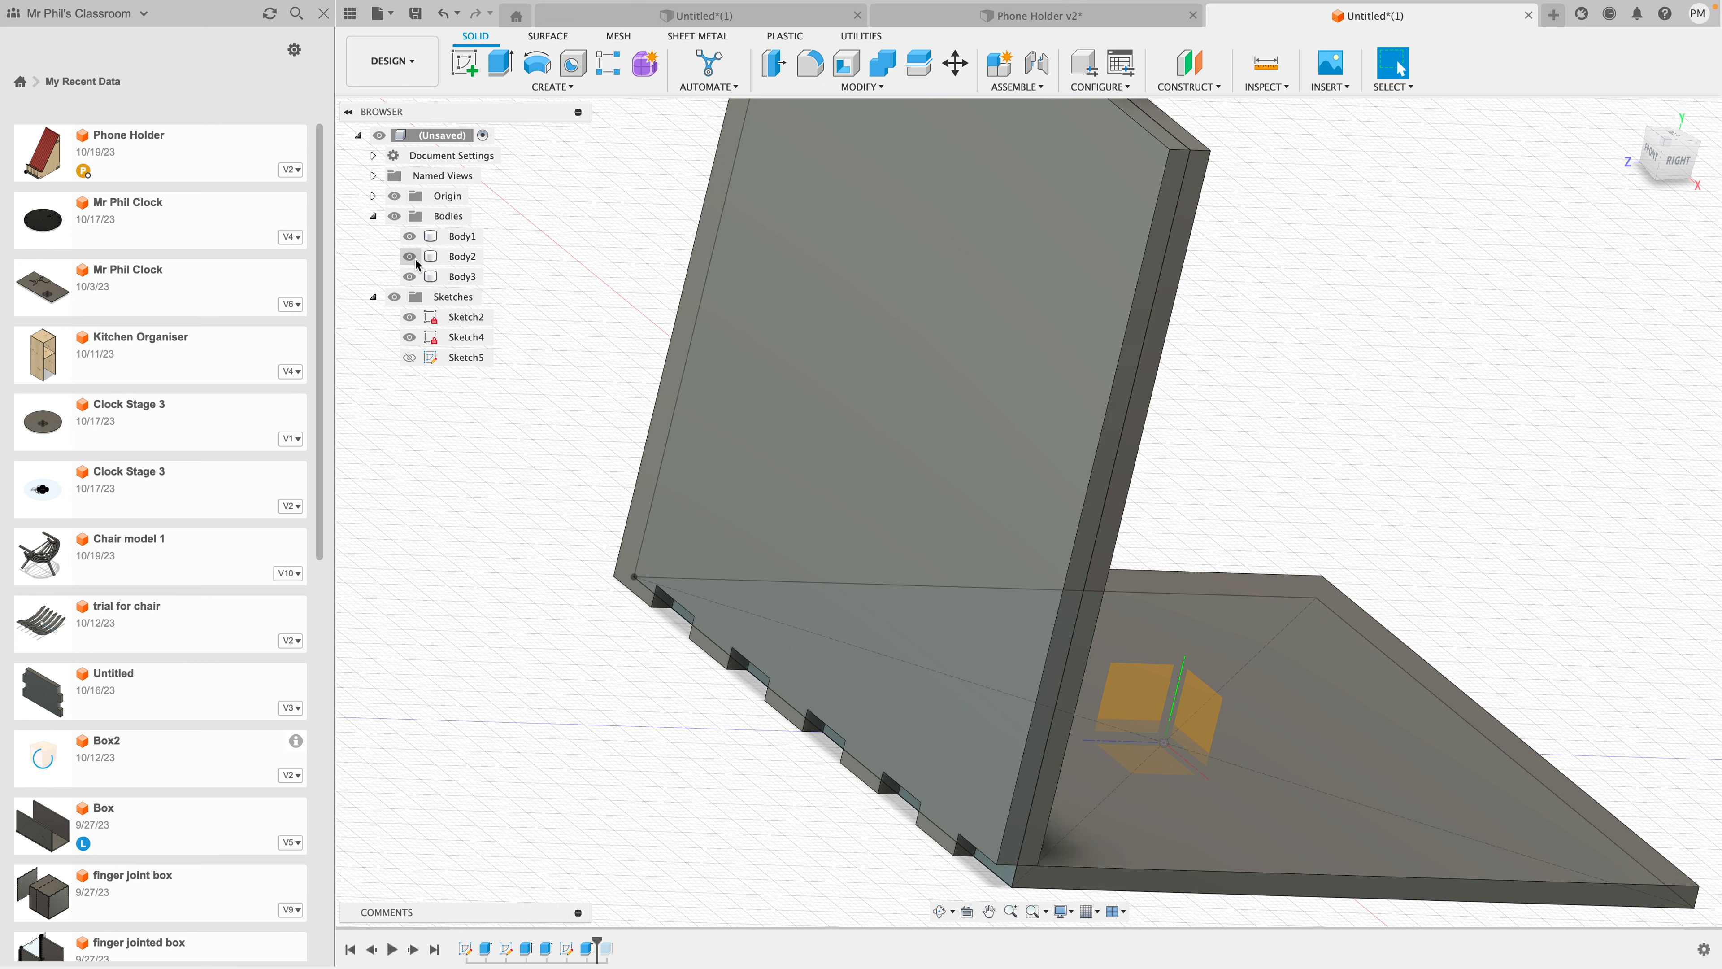
{"action": "left_click", "coordinate": [914, 762]}
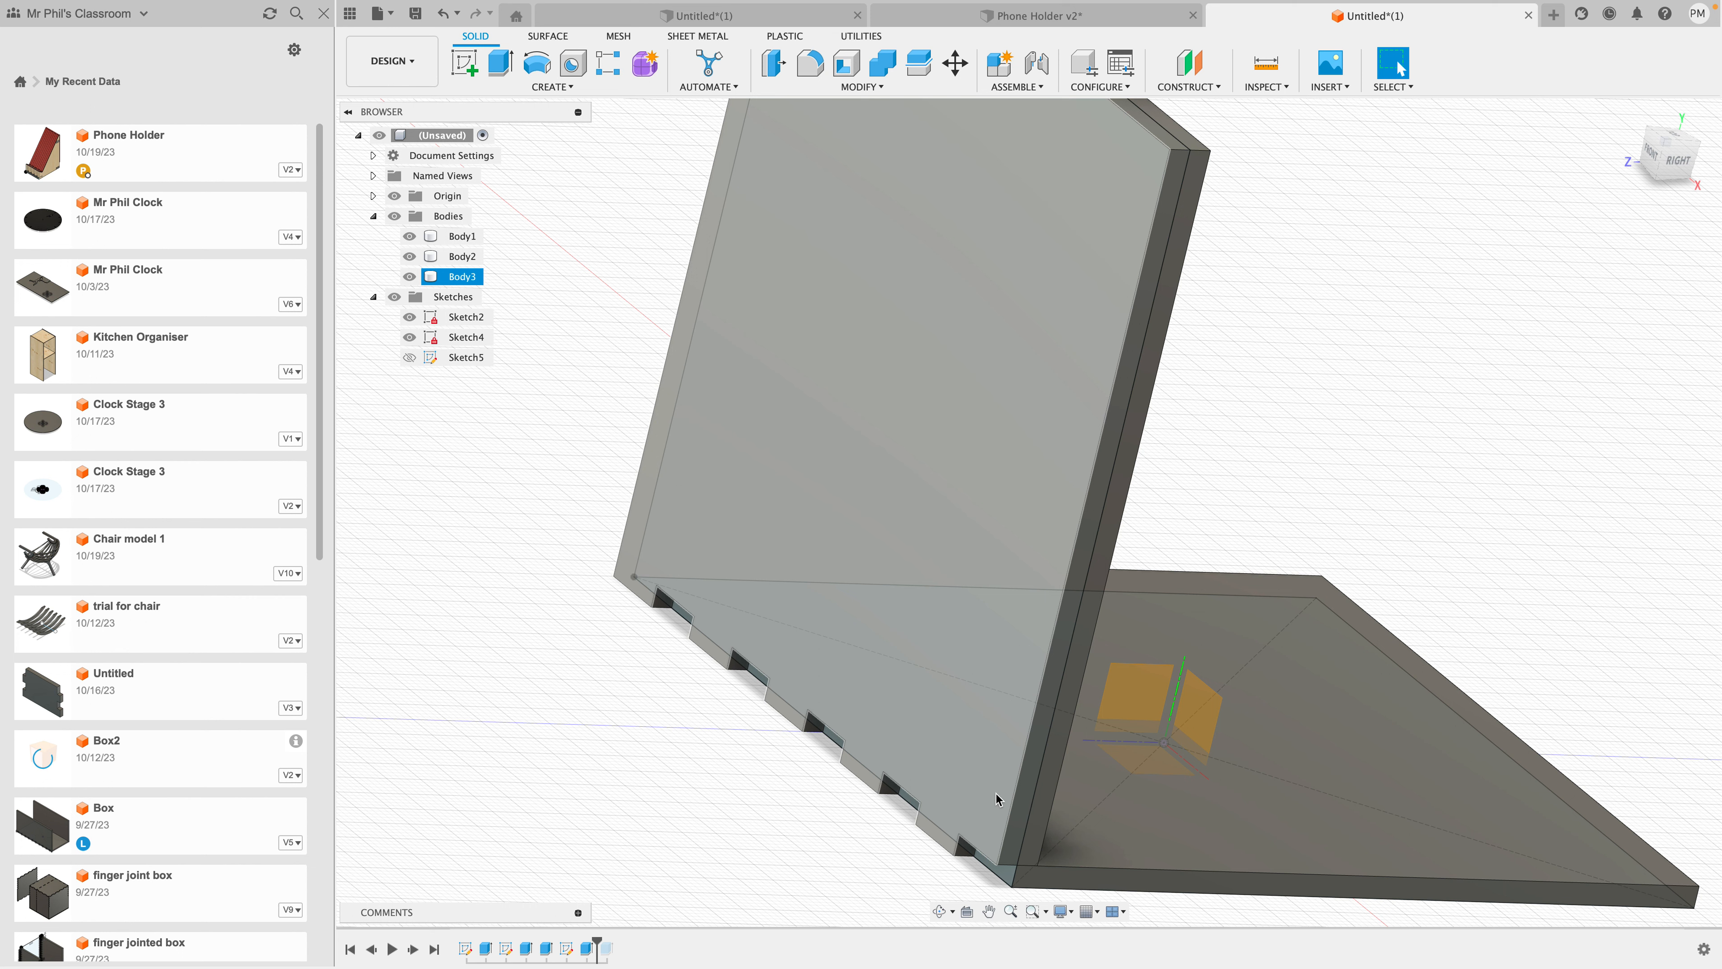
{"action": "left_click", "coordinate": [1053, 800]}
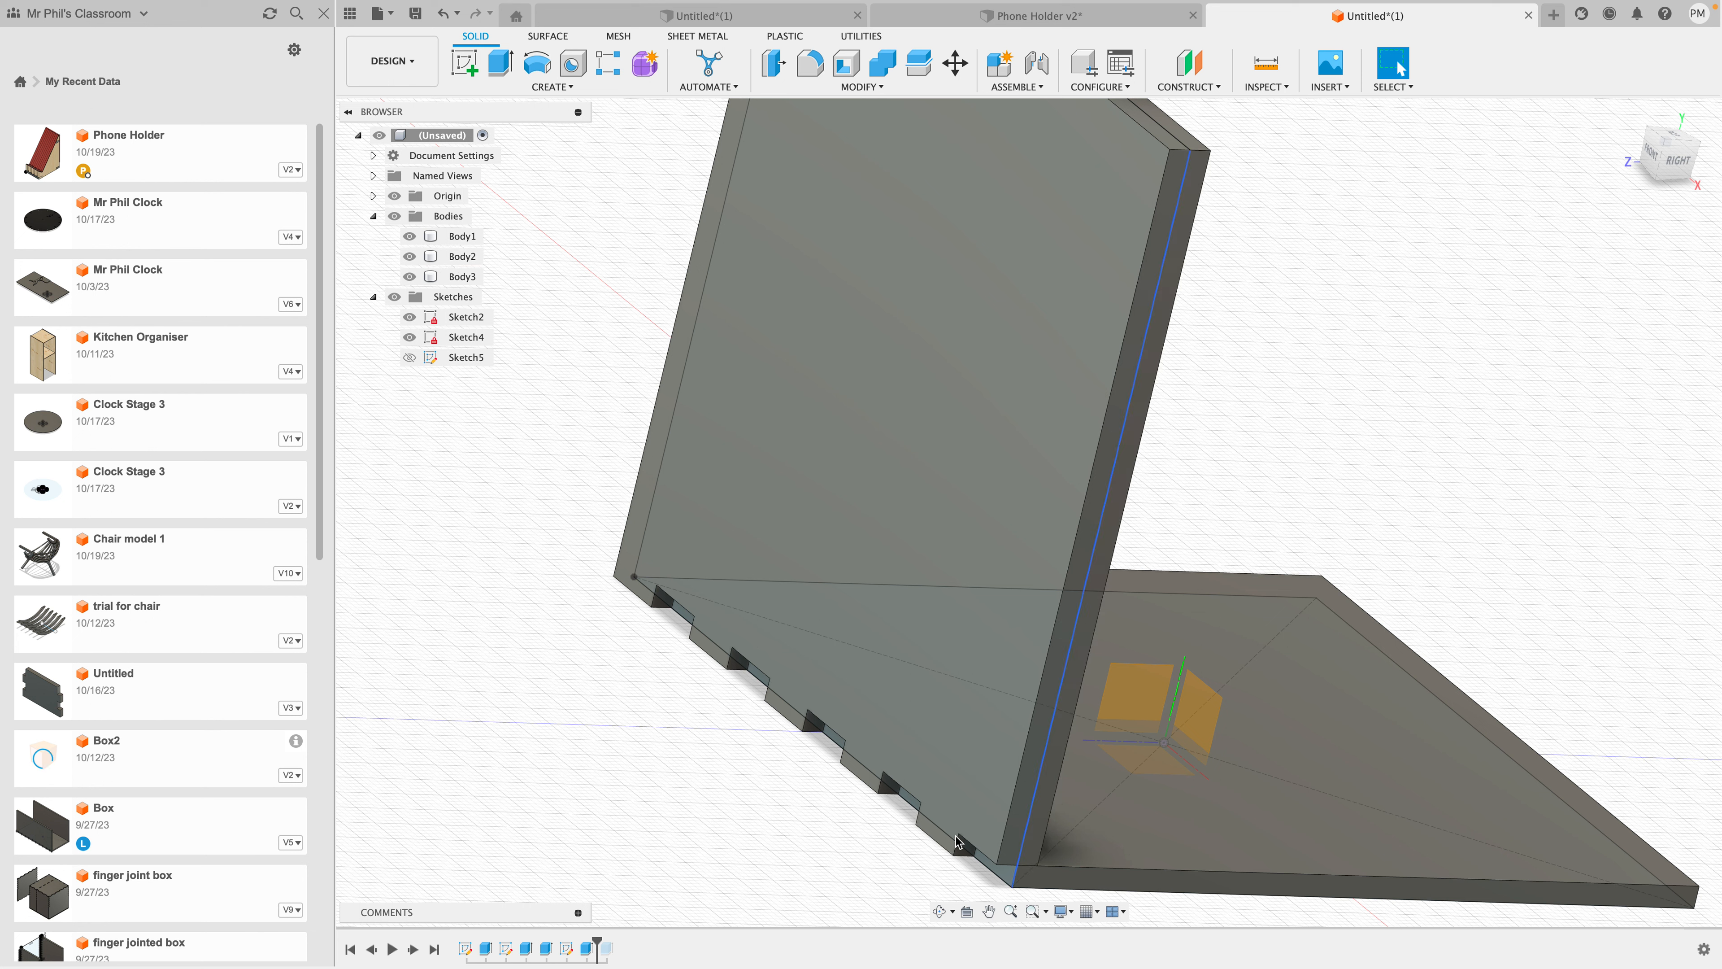
Step: Edit the notched panel's extrude feature and set its distance to -thickness
{"action": "double_click", "coordinate": [547, 948]}
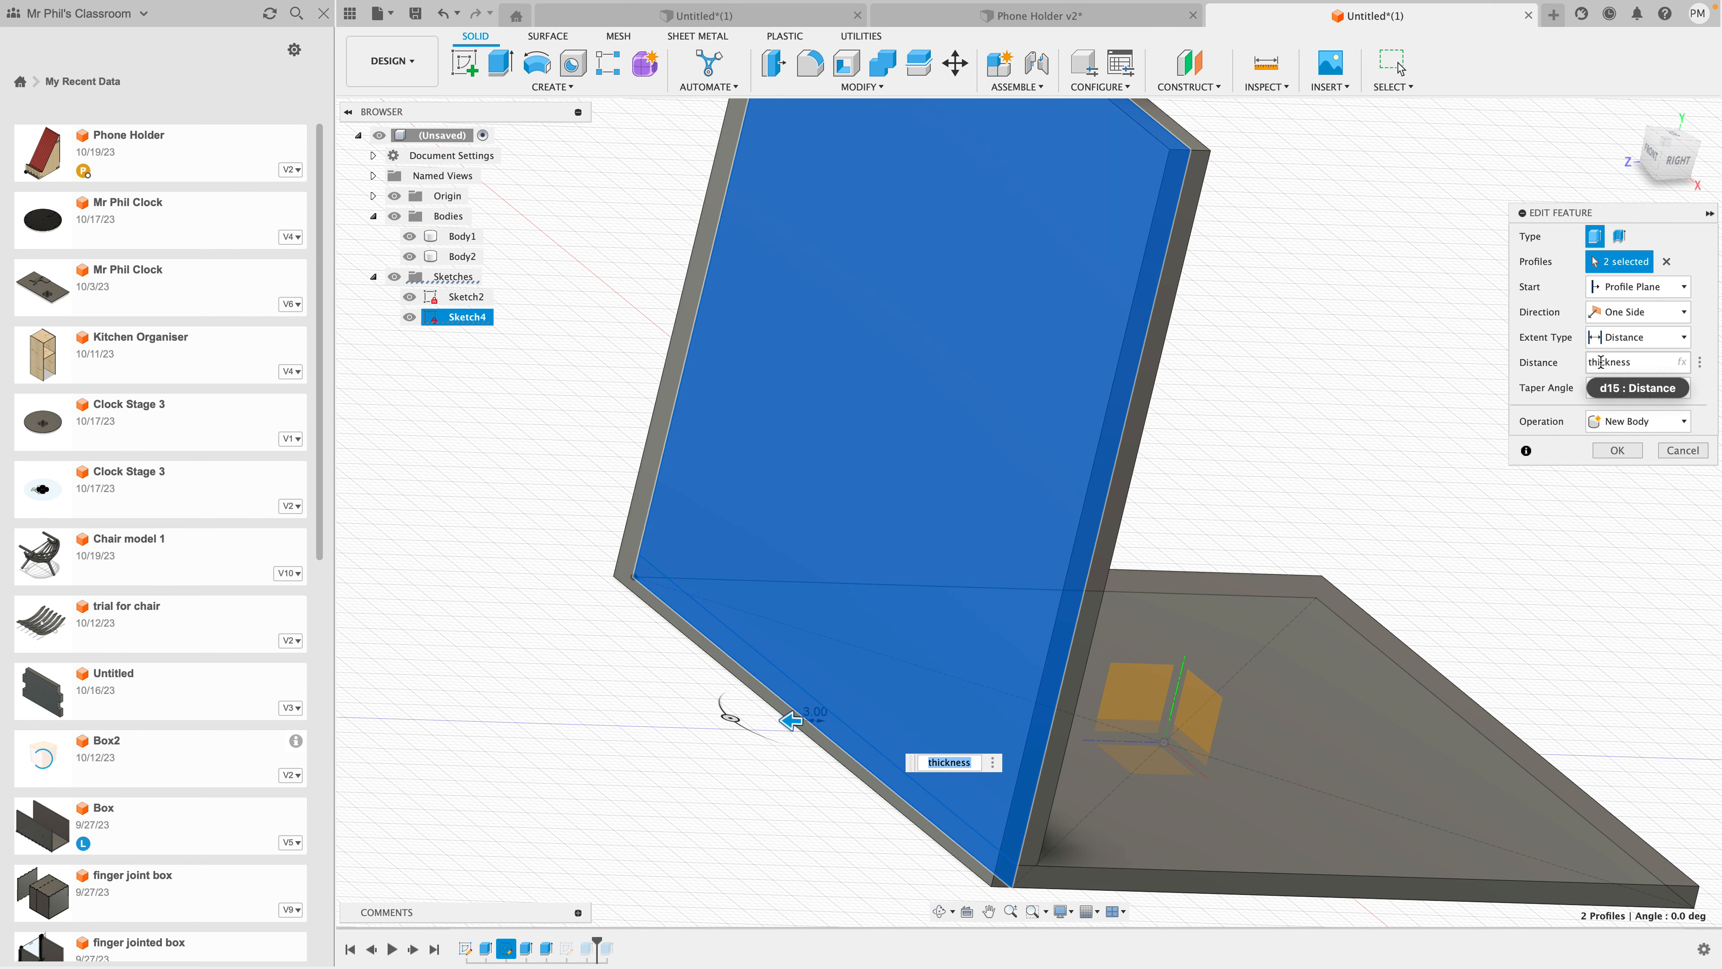
{"action": "left_click", "coordinate": [1587, 362]}
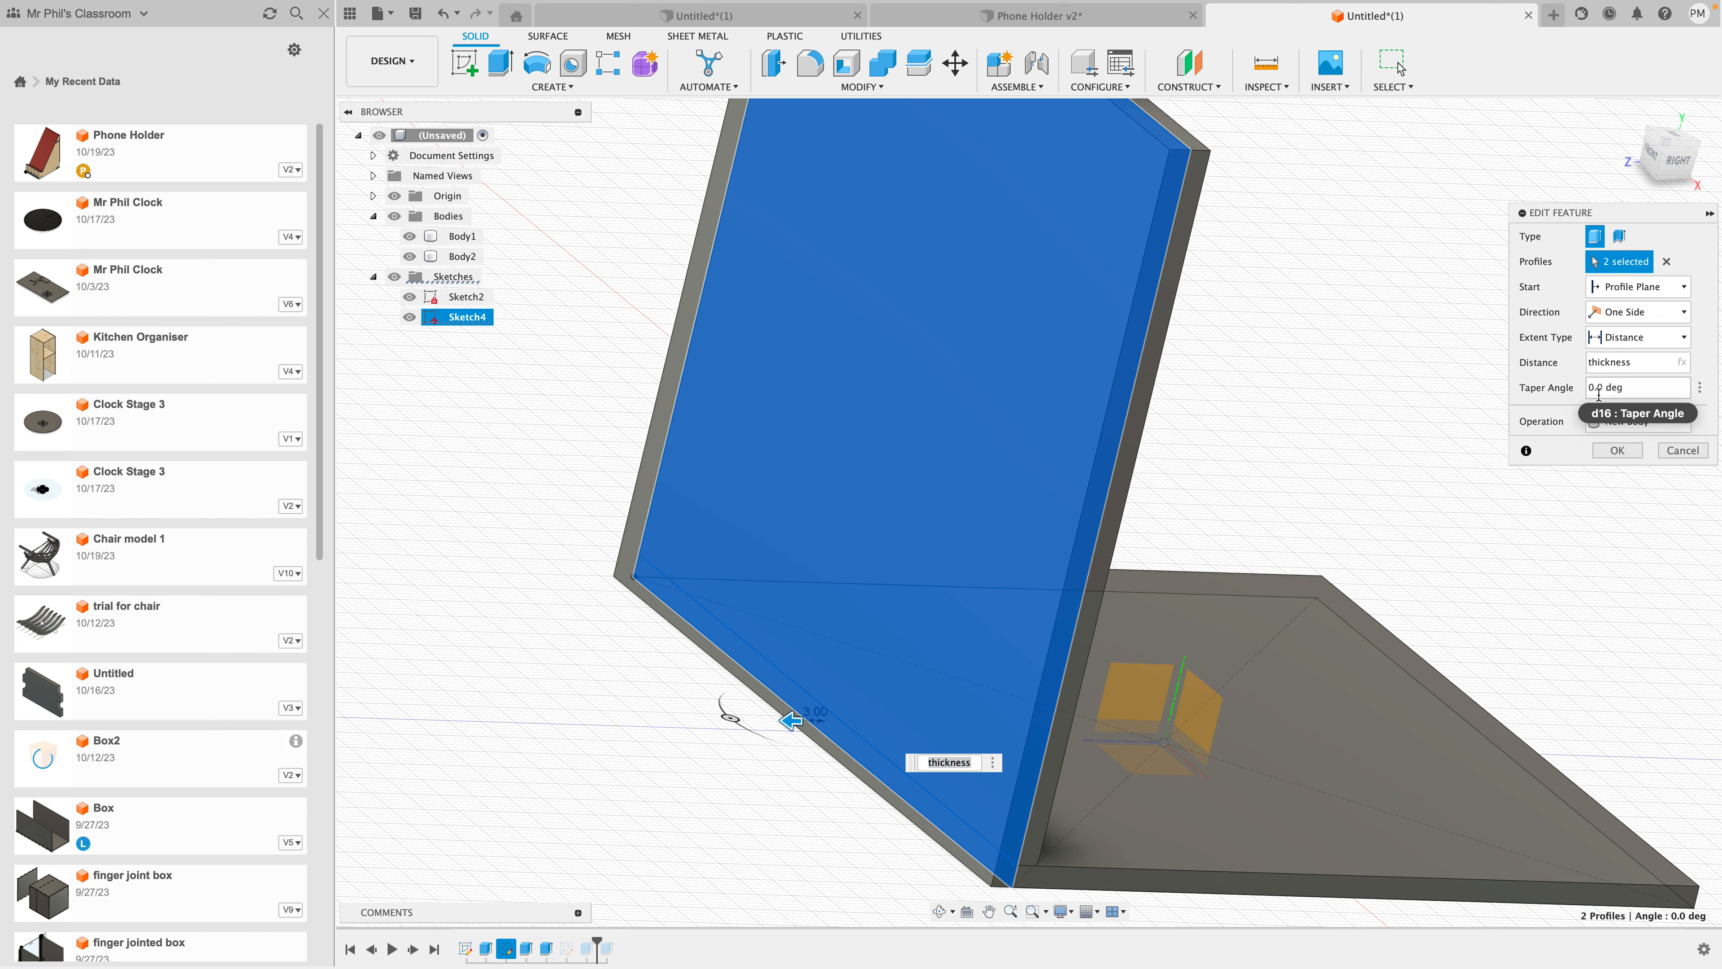
{"action": "type", "text": "-"}
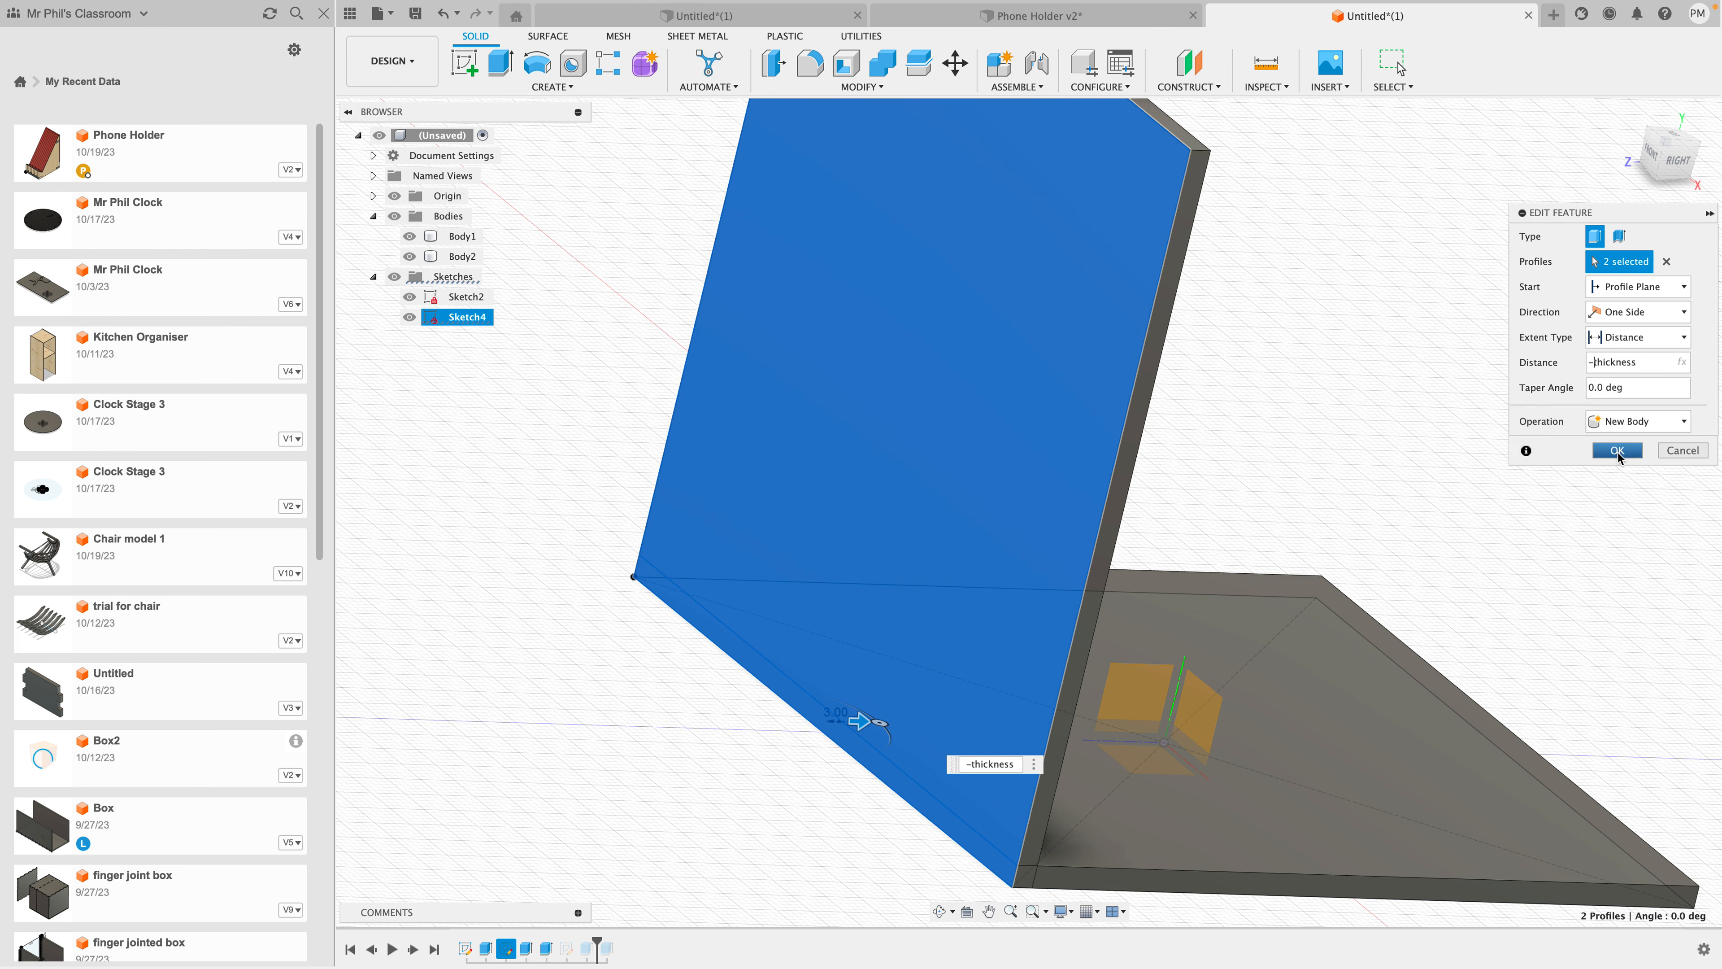
{"action": "left_click", "coordinate": [1618, 453]}
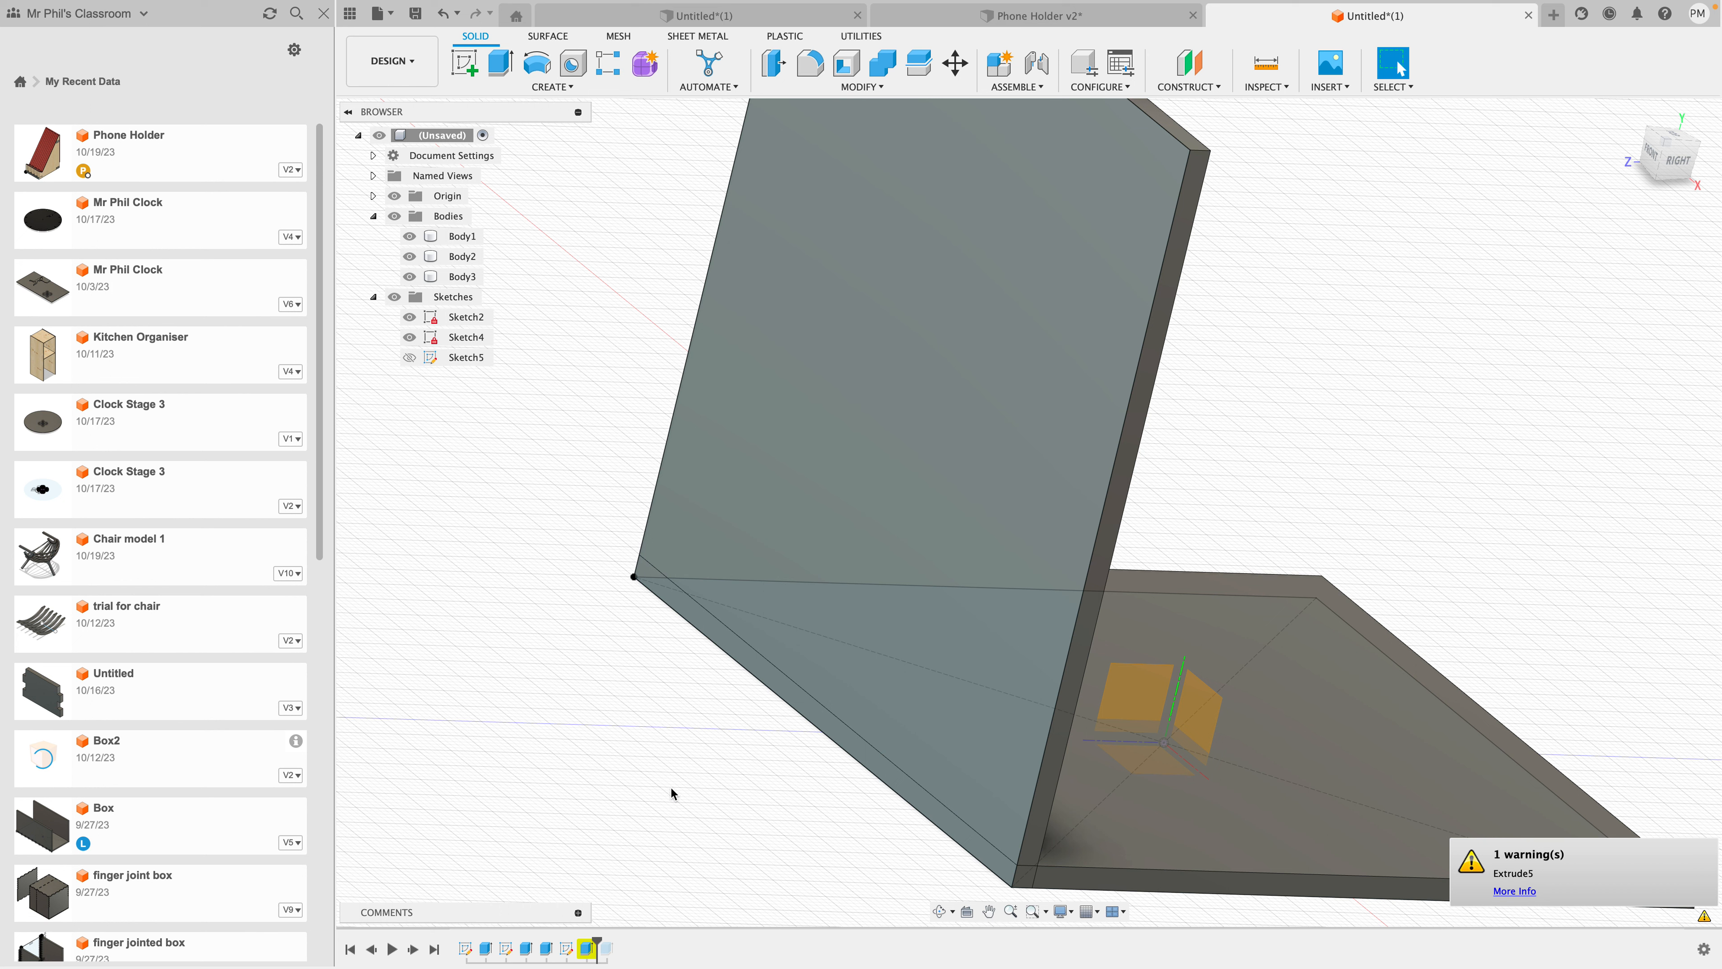
Step: Toggle the visibility of Sketch2, Body1 and Body3 to examine how the panels overlap
{"action": "left_click", "coordinate": [409, 317]}
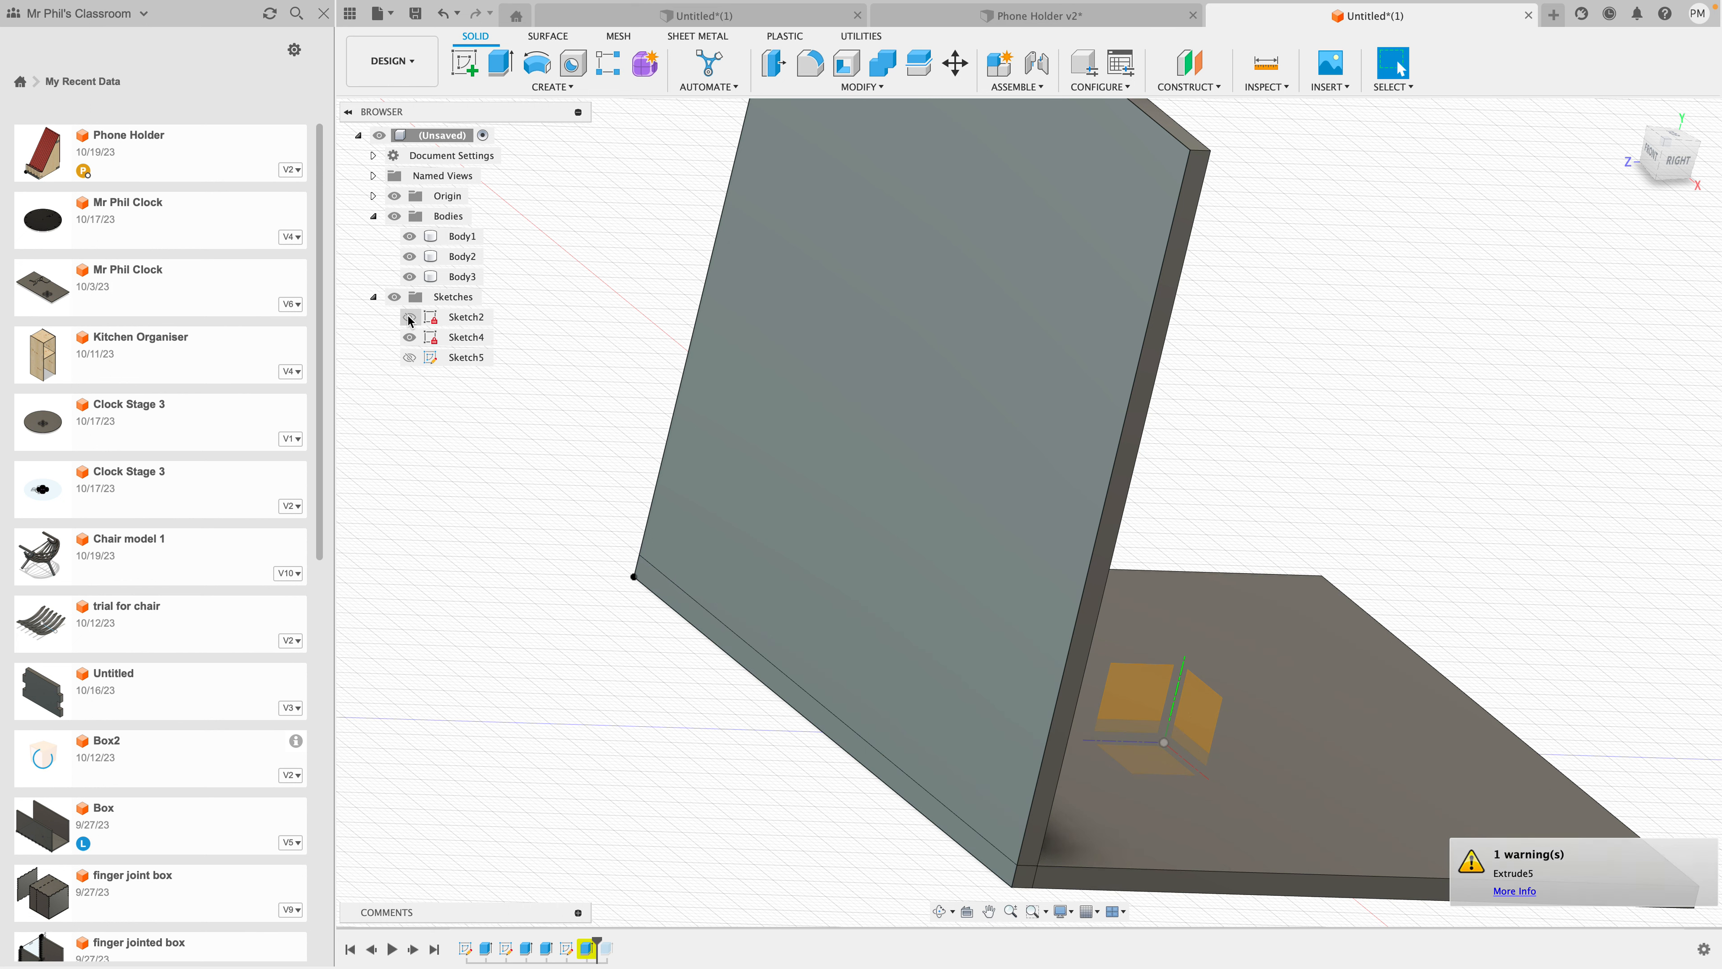
{"action": "left_click", "coordinate": [409, 316]}
{"action": "left_click", "coordinate": [409, 236]}
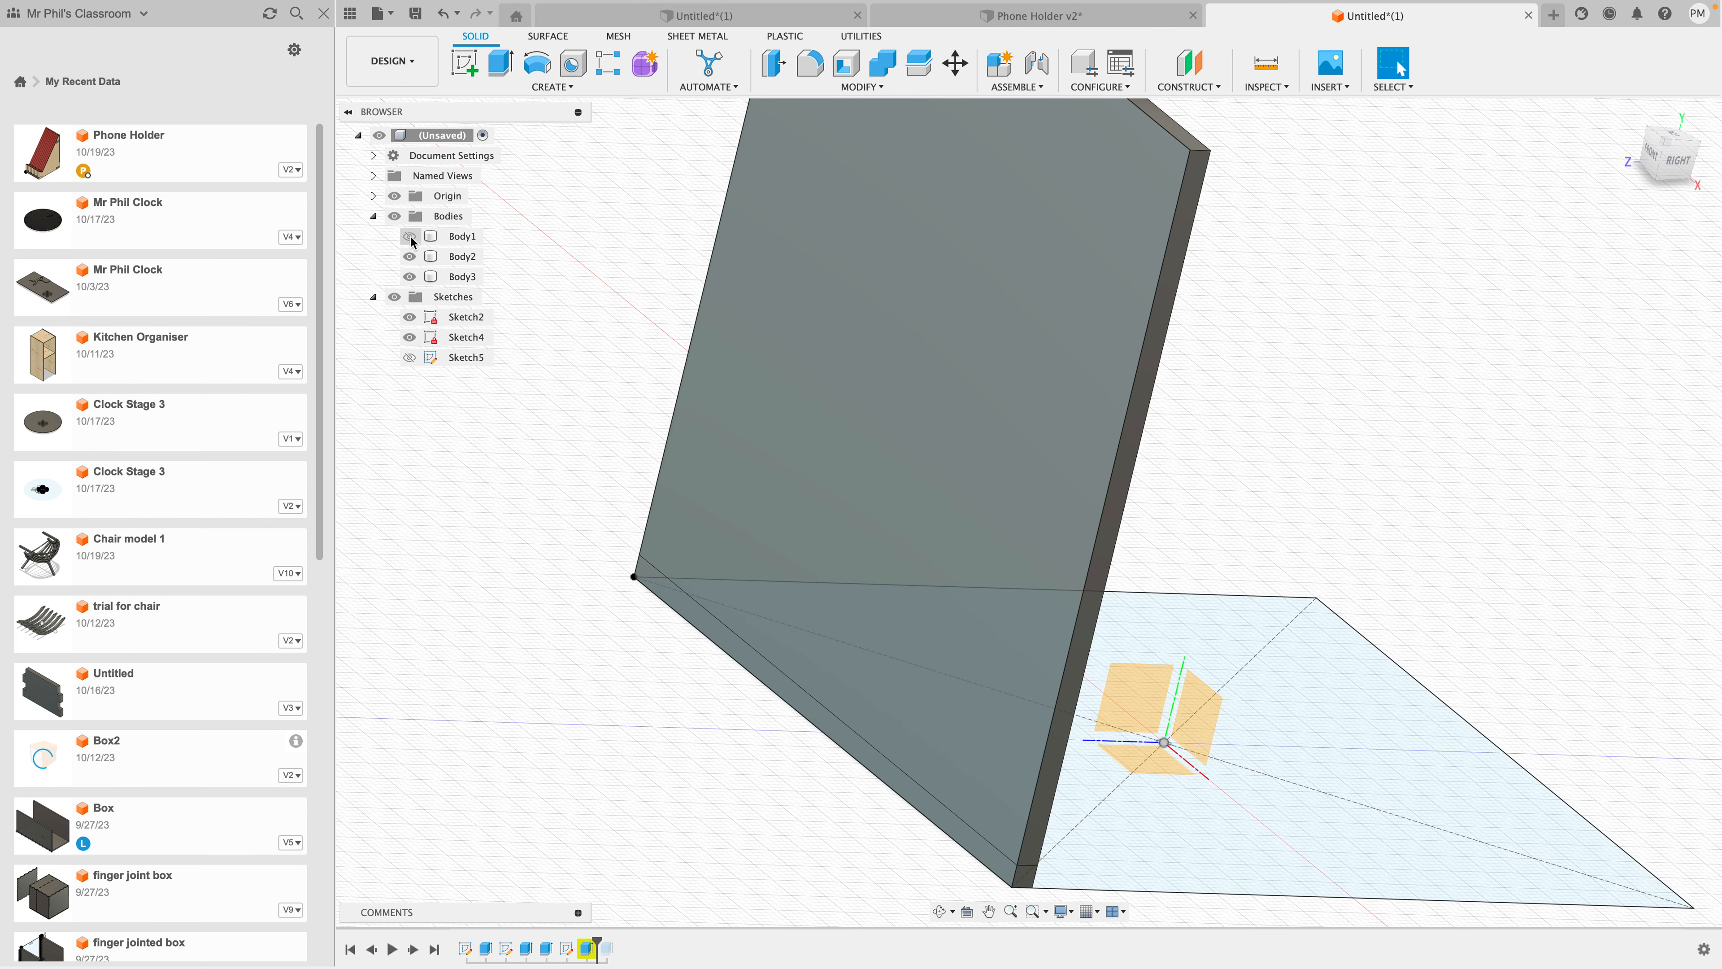
{"action": "left_click", "coordinate": [410, 236]}
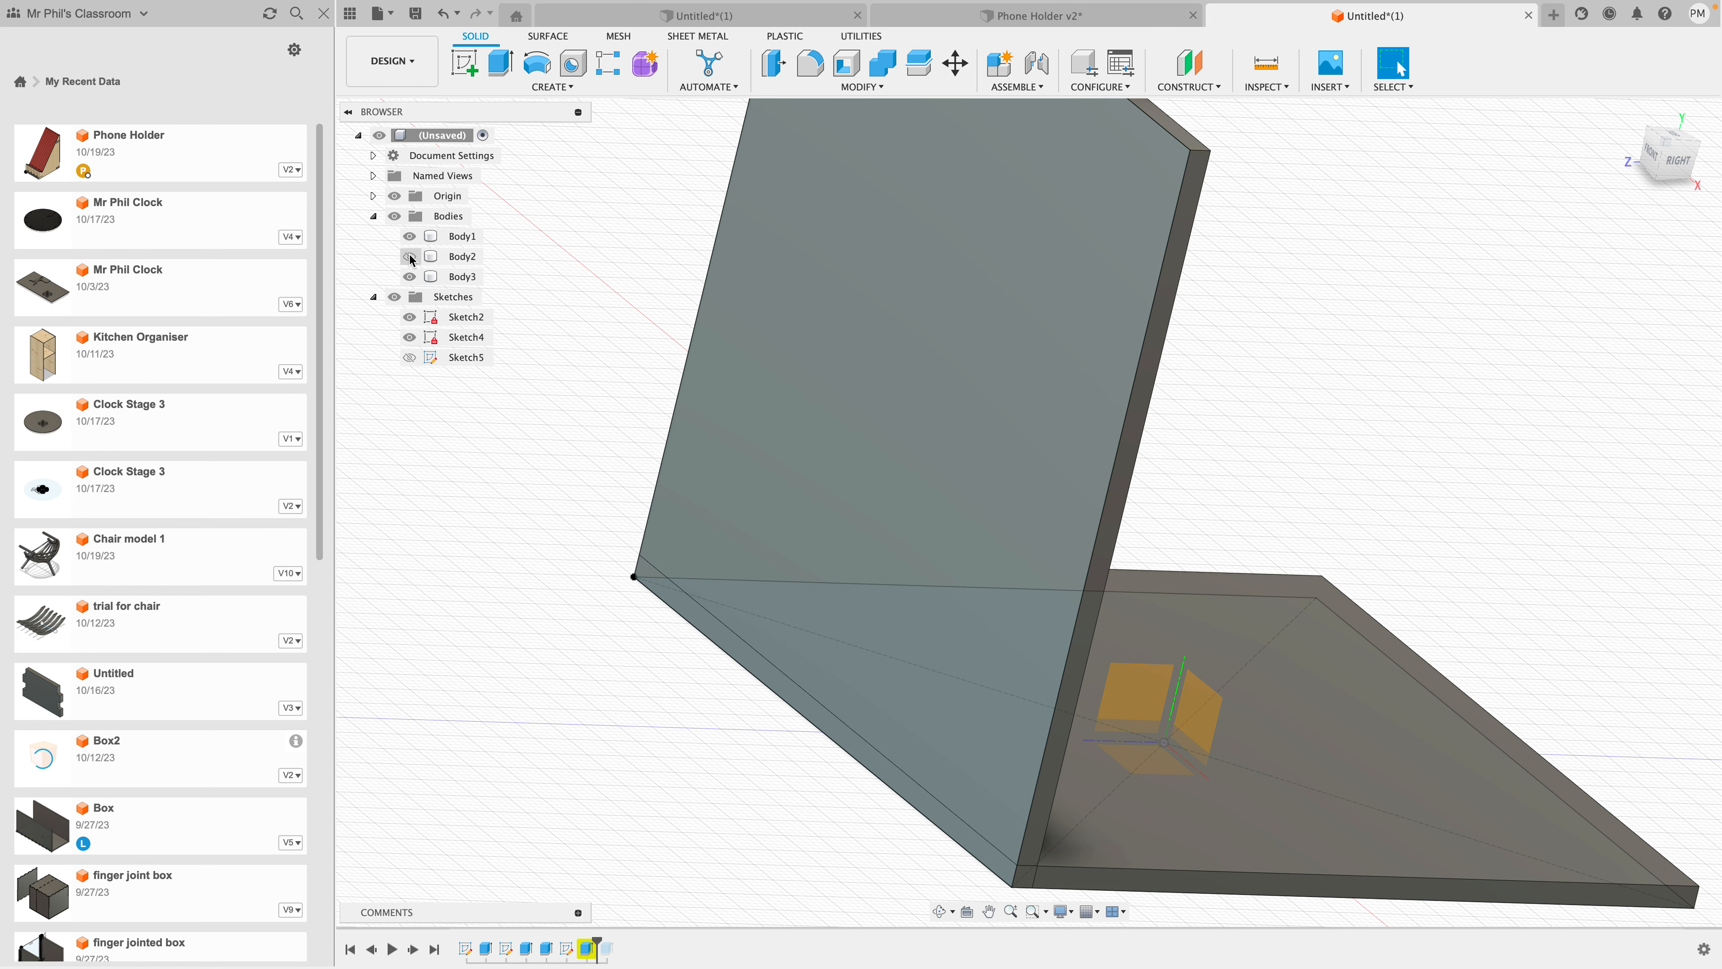
{"action": "left_click", "coordinate": [410, 277]}
Step: Restore the notched panel's extrude distance to thickness by removing the minus sign
{"action": "double_click", "coordinate": [547, 948]}
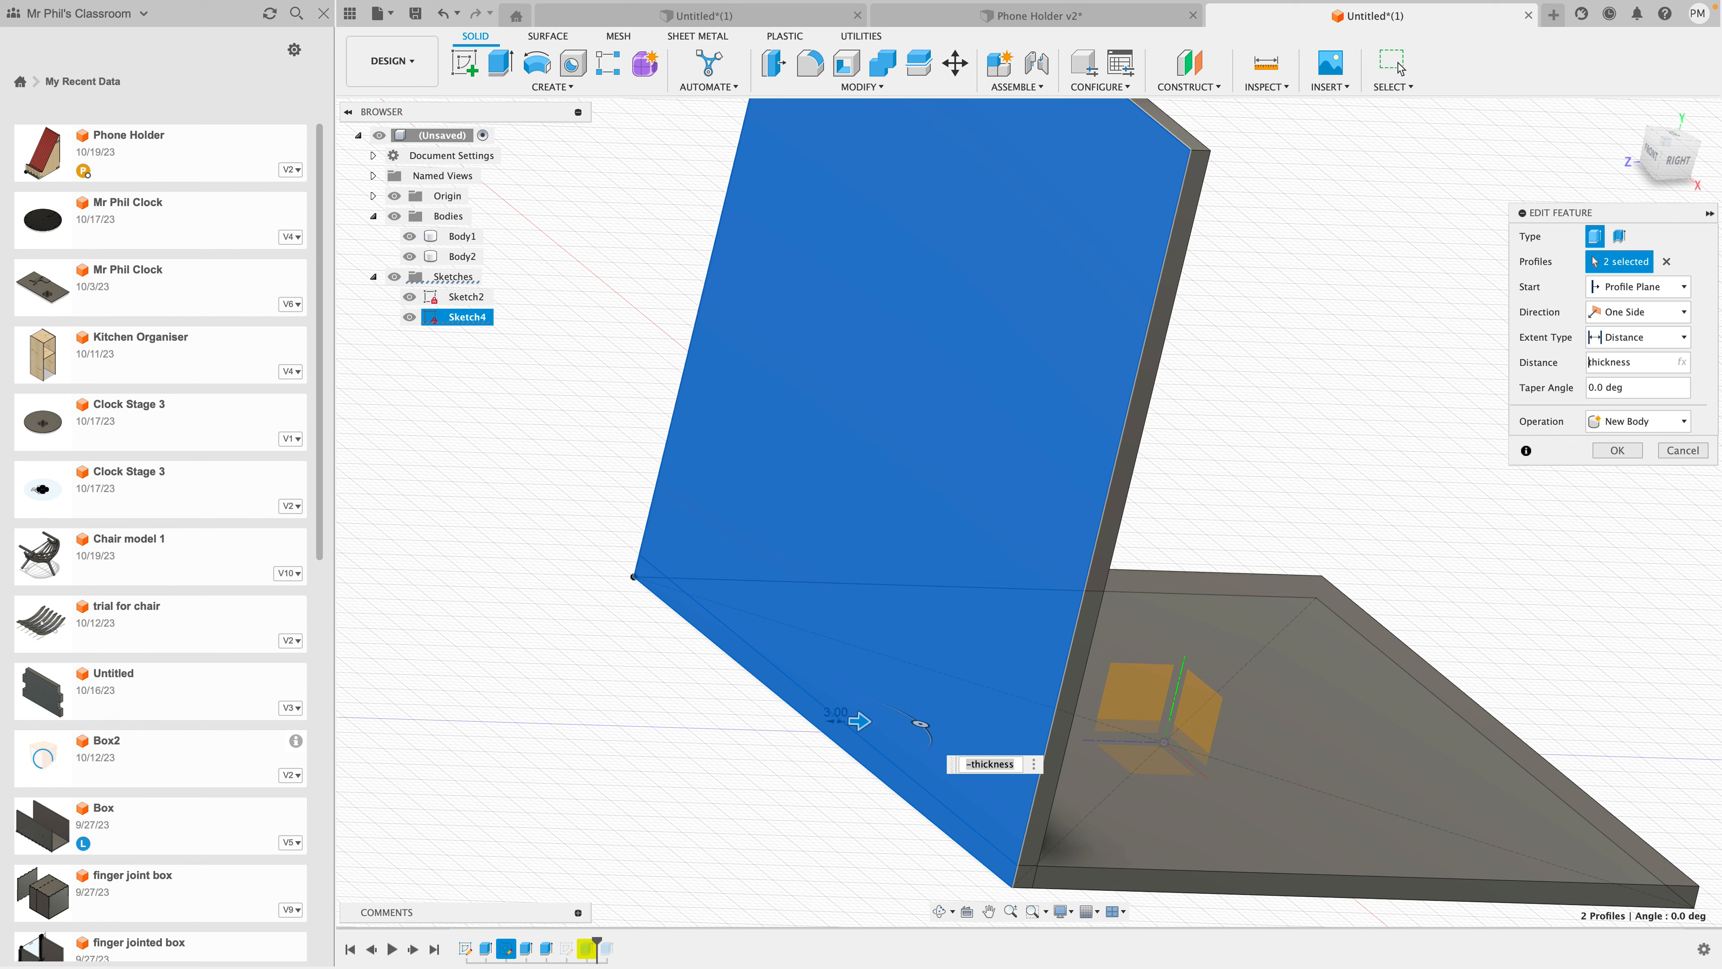
{"action": "left_click", "coordinate": [1617, 450]}
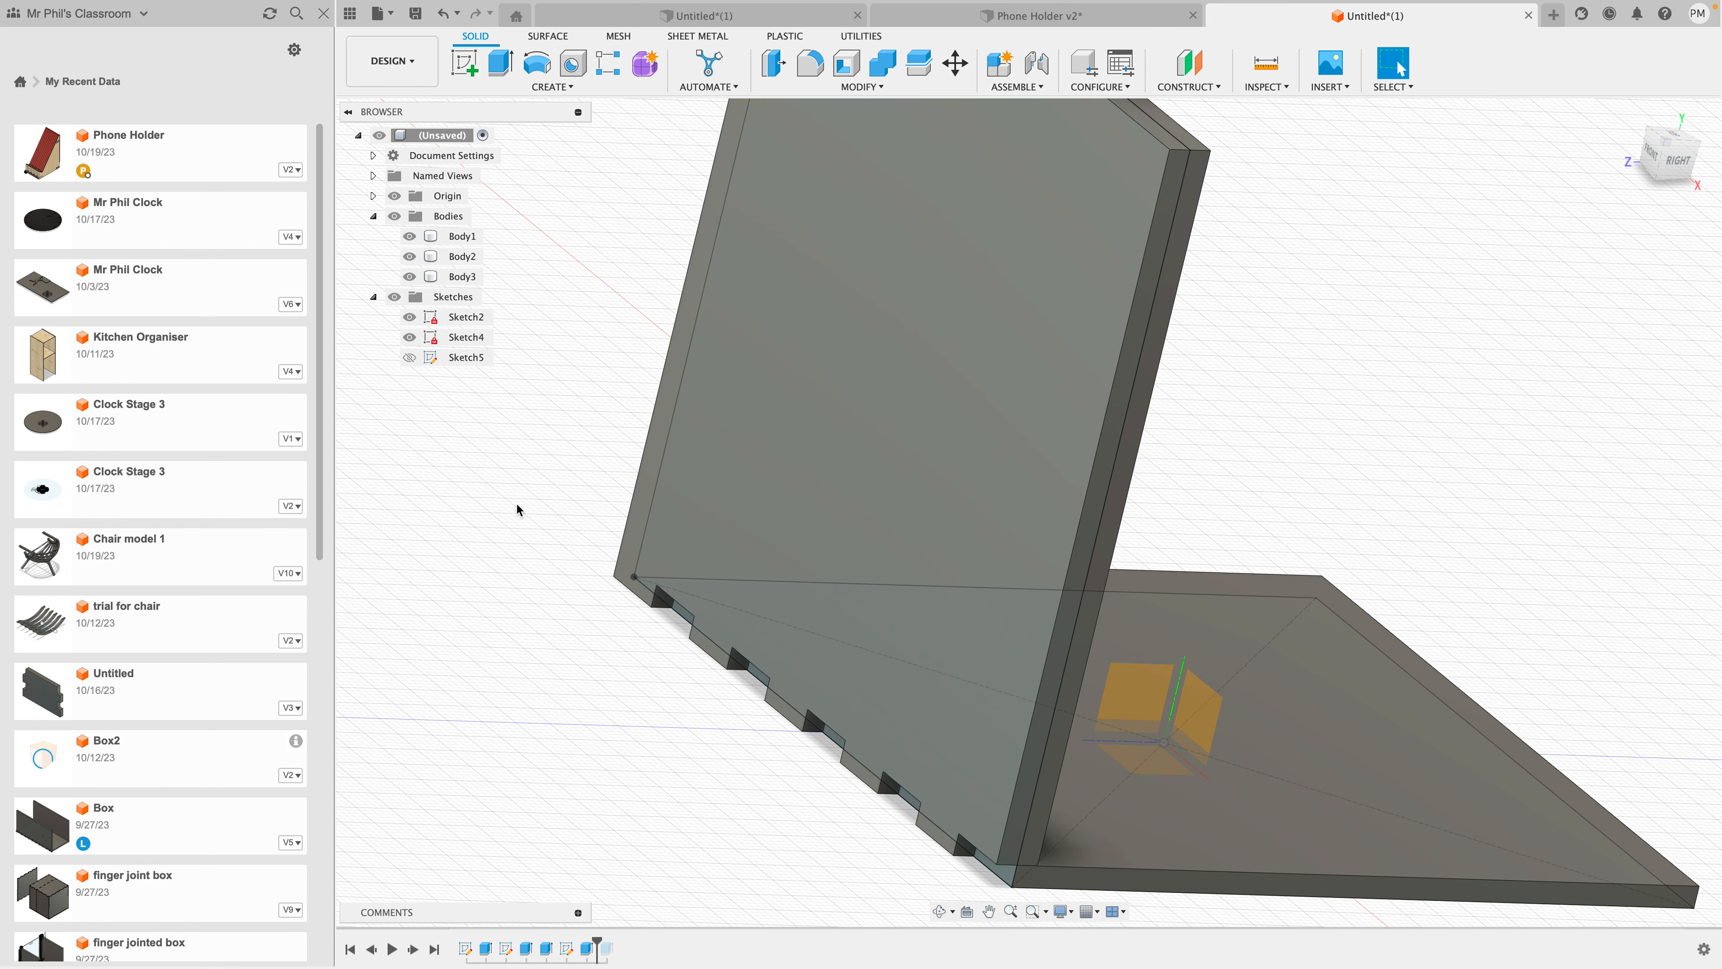
Step: Hide Body2 and move the notched panel Body3 by -3 mm along Z so it sits over the base panel's edge
{"action": "left_click", "coordinate": [411, 258]}
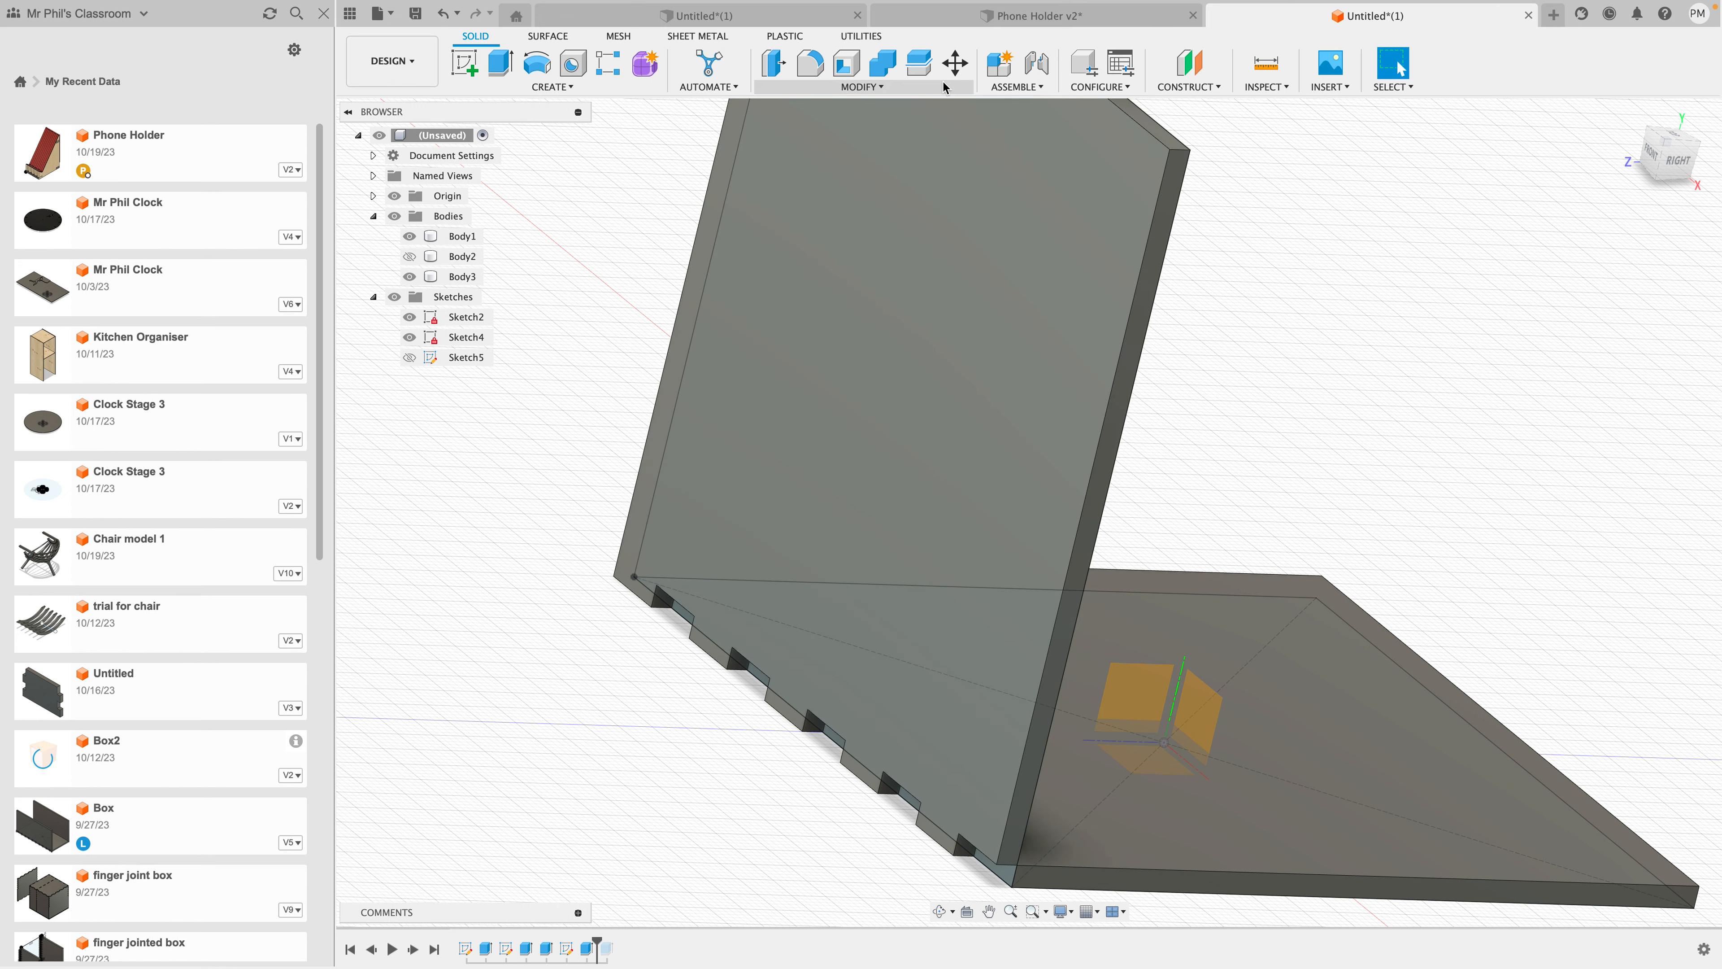
{"action": "left_click", "coordinate": [955, 63]}
{"action": "left_click", "coordinate": [915, 380]}
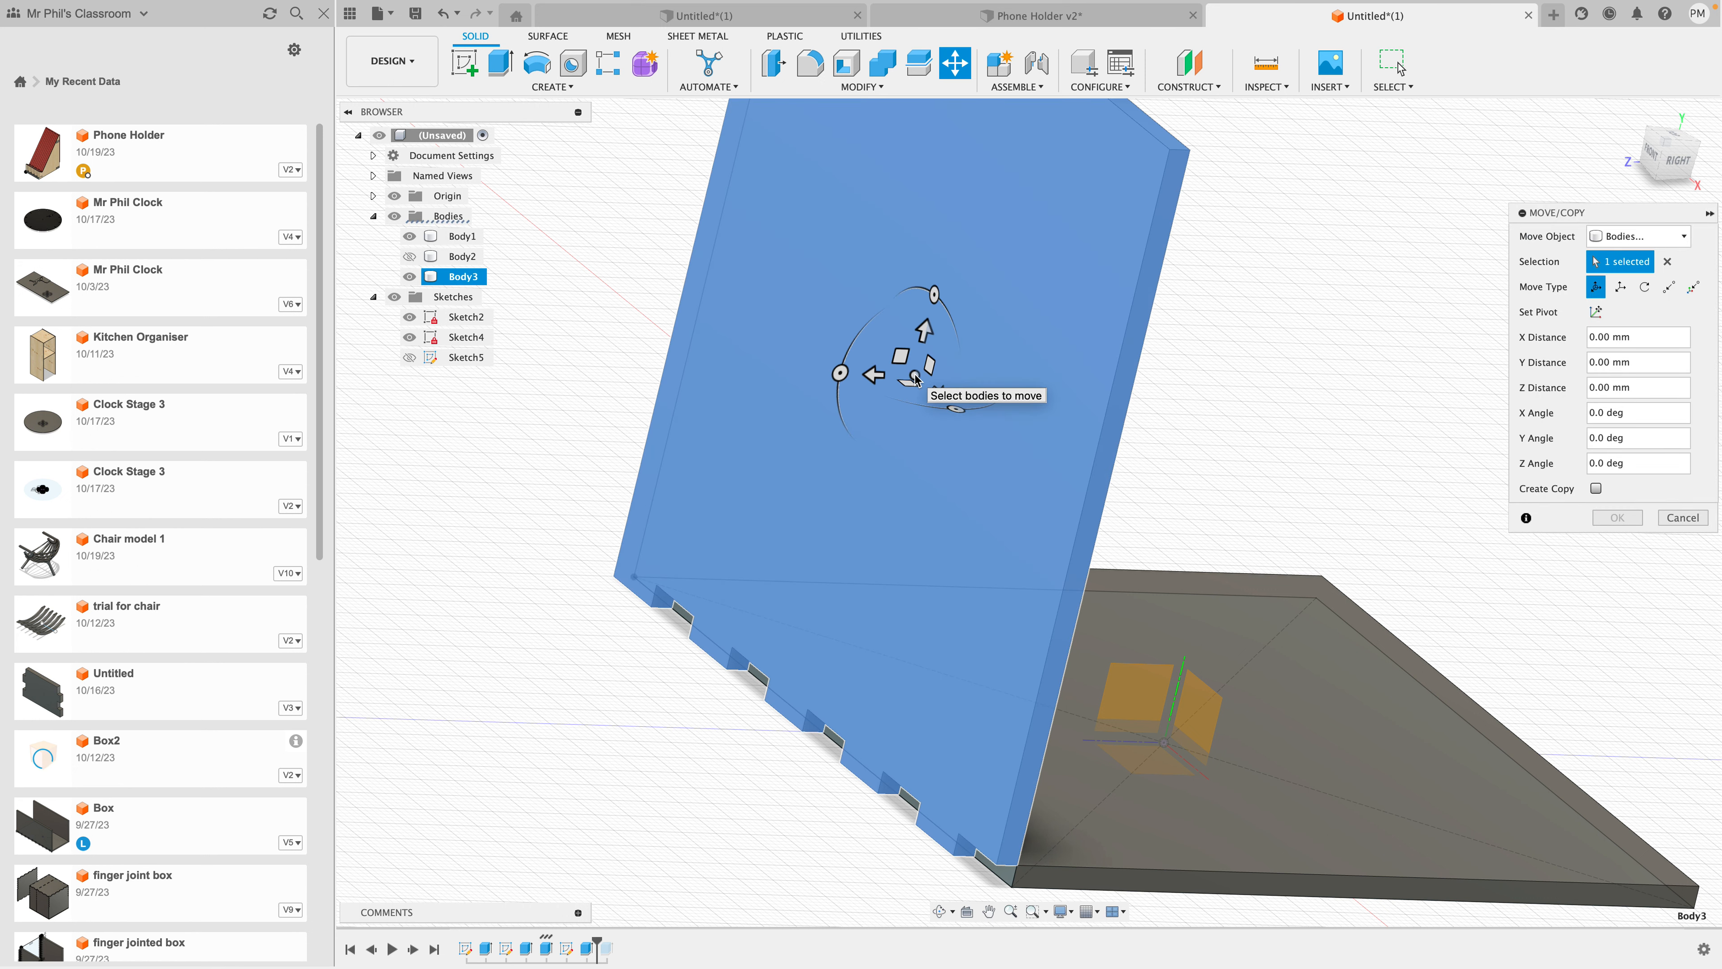
{"action": "left_click_drag", "start_coordinate": [875, 380], "coordinate": [896, 381]}
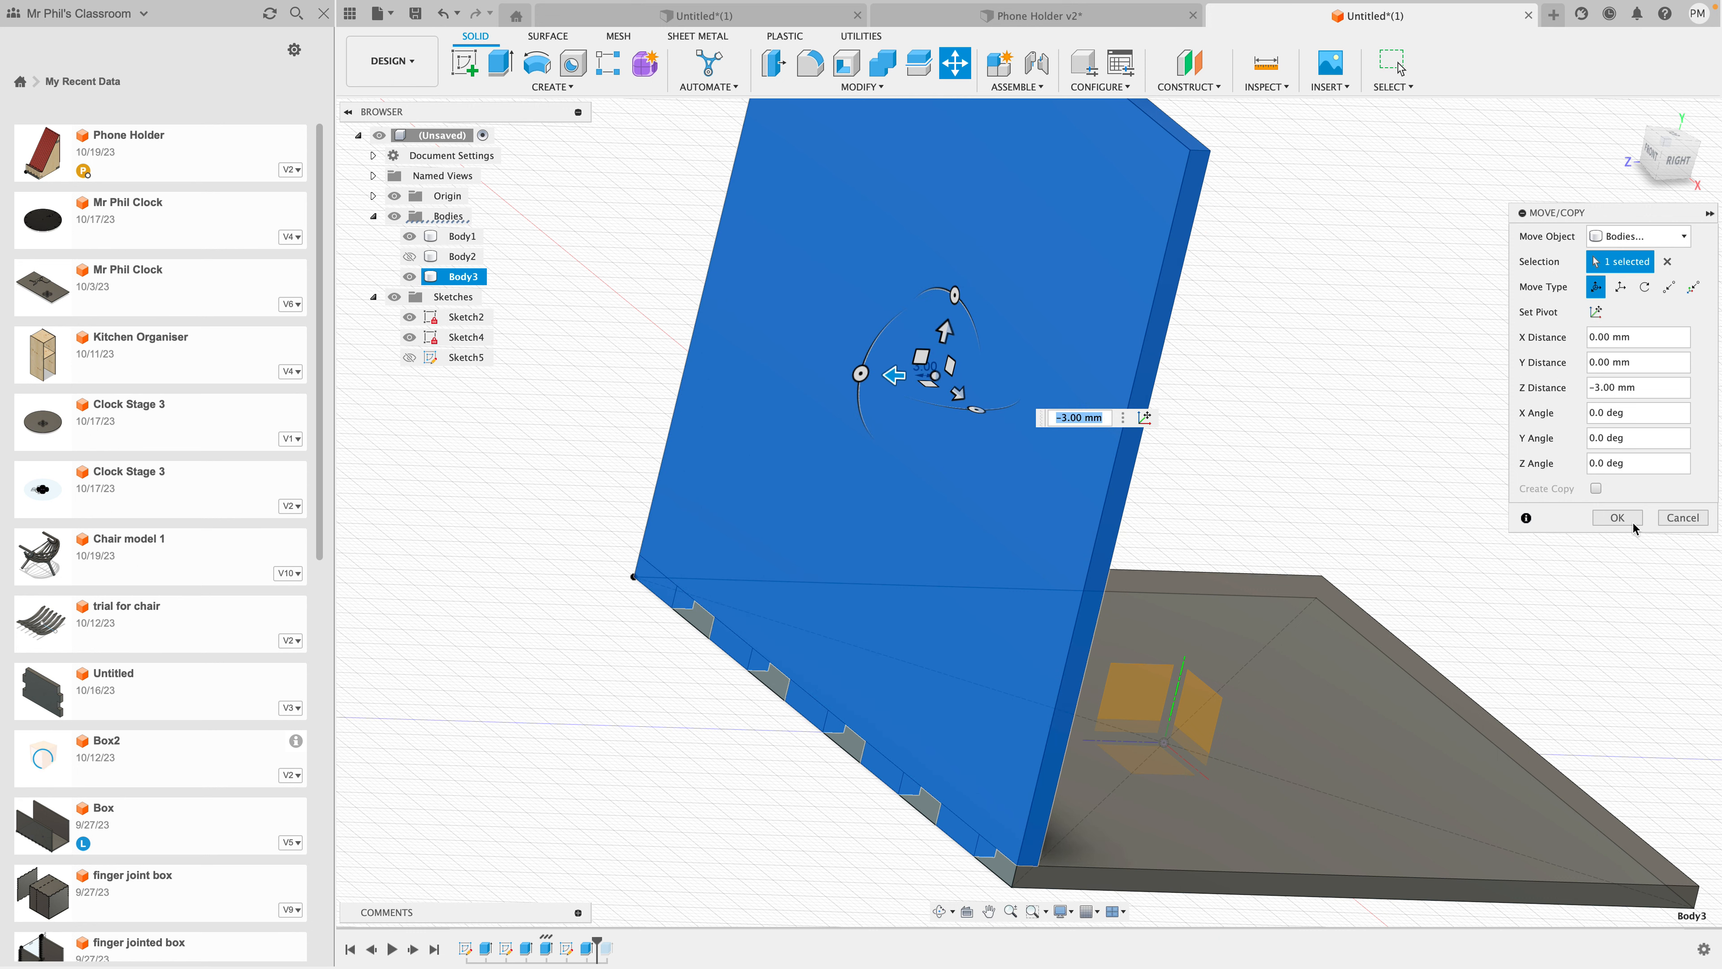
{"action": "left_click", "coordinate": [1617, 519]}
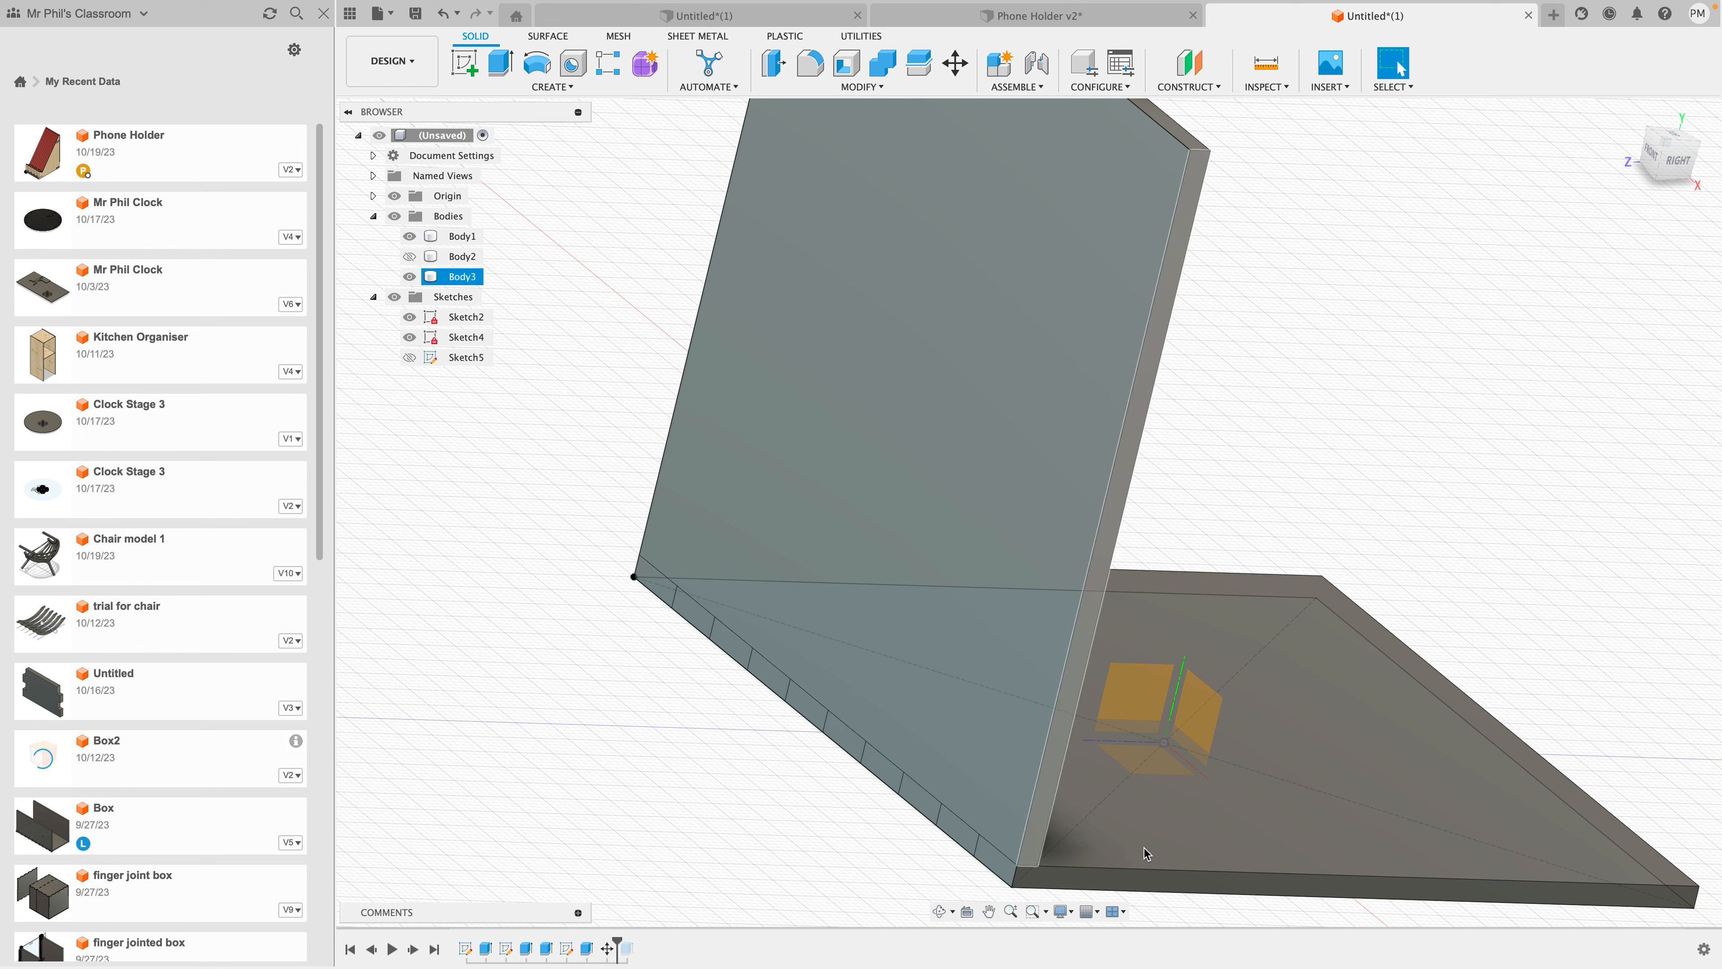
Step: Cut the base panel Body1 with the notched panel Body3 using Combine, keeping the tool body
{"action": "left_click", "coordinate": [886, 70]}
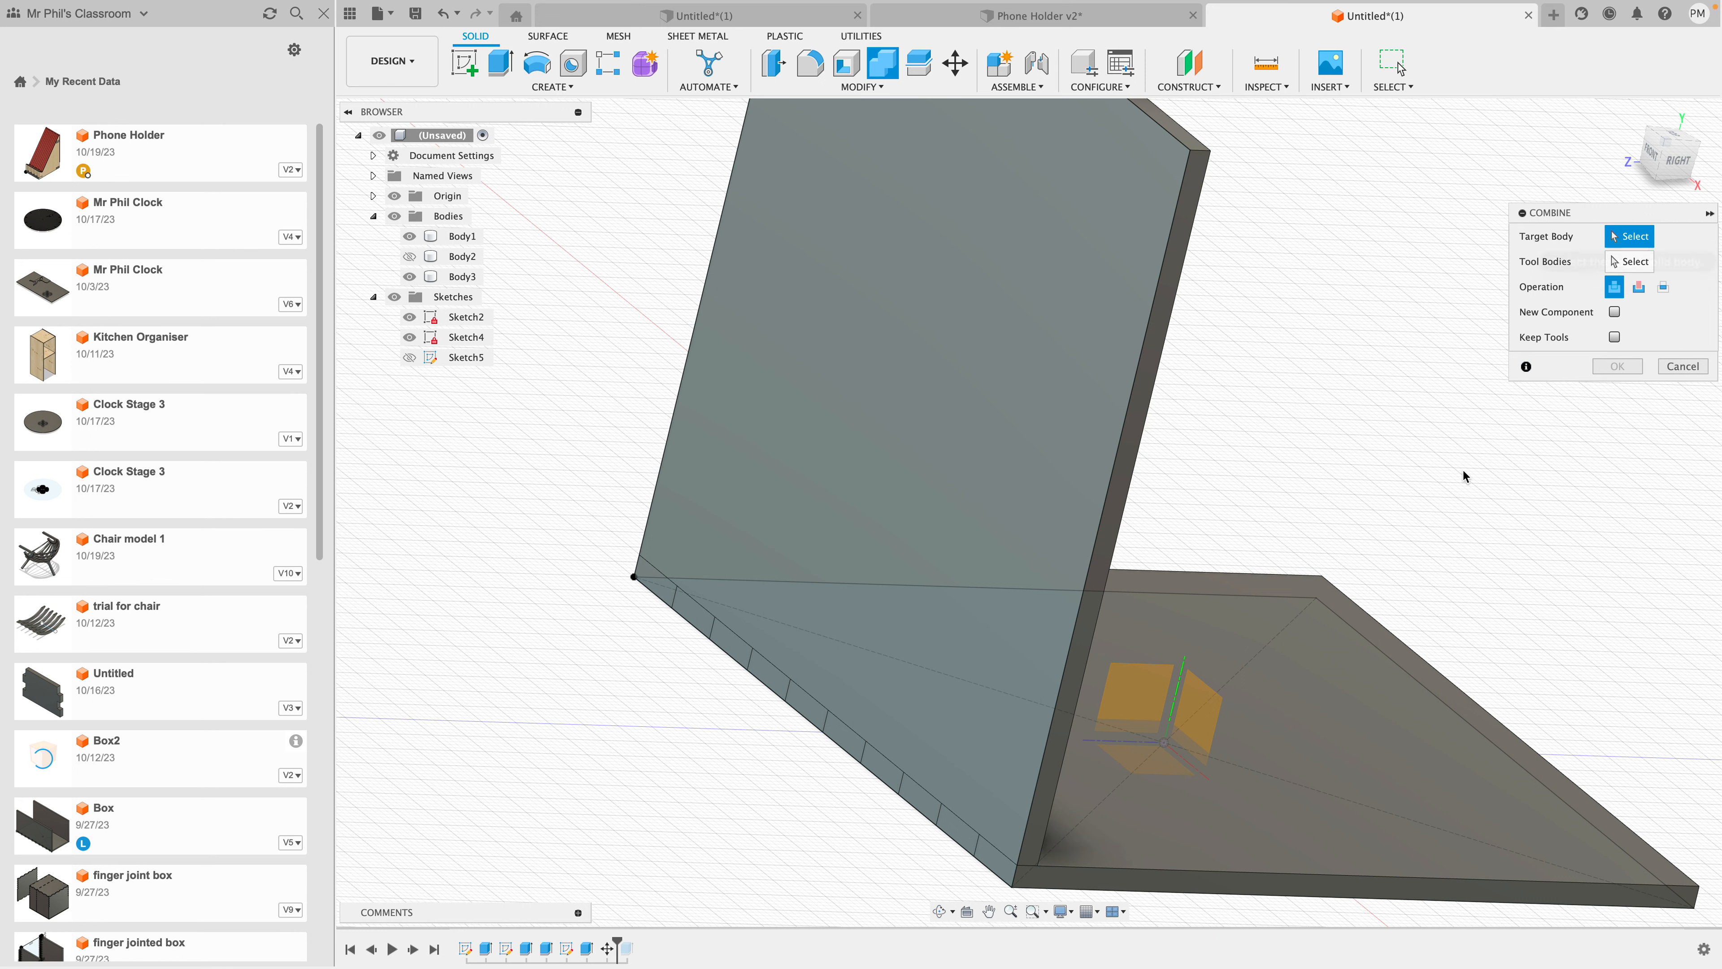
{"action": "left_click", "coordinate": [1187, 685]}
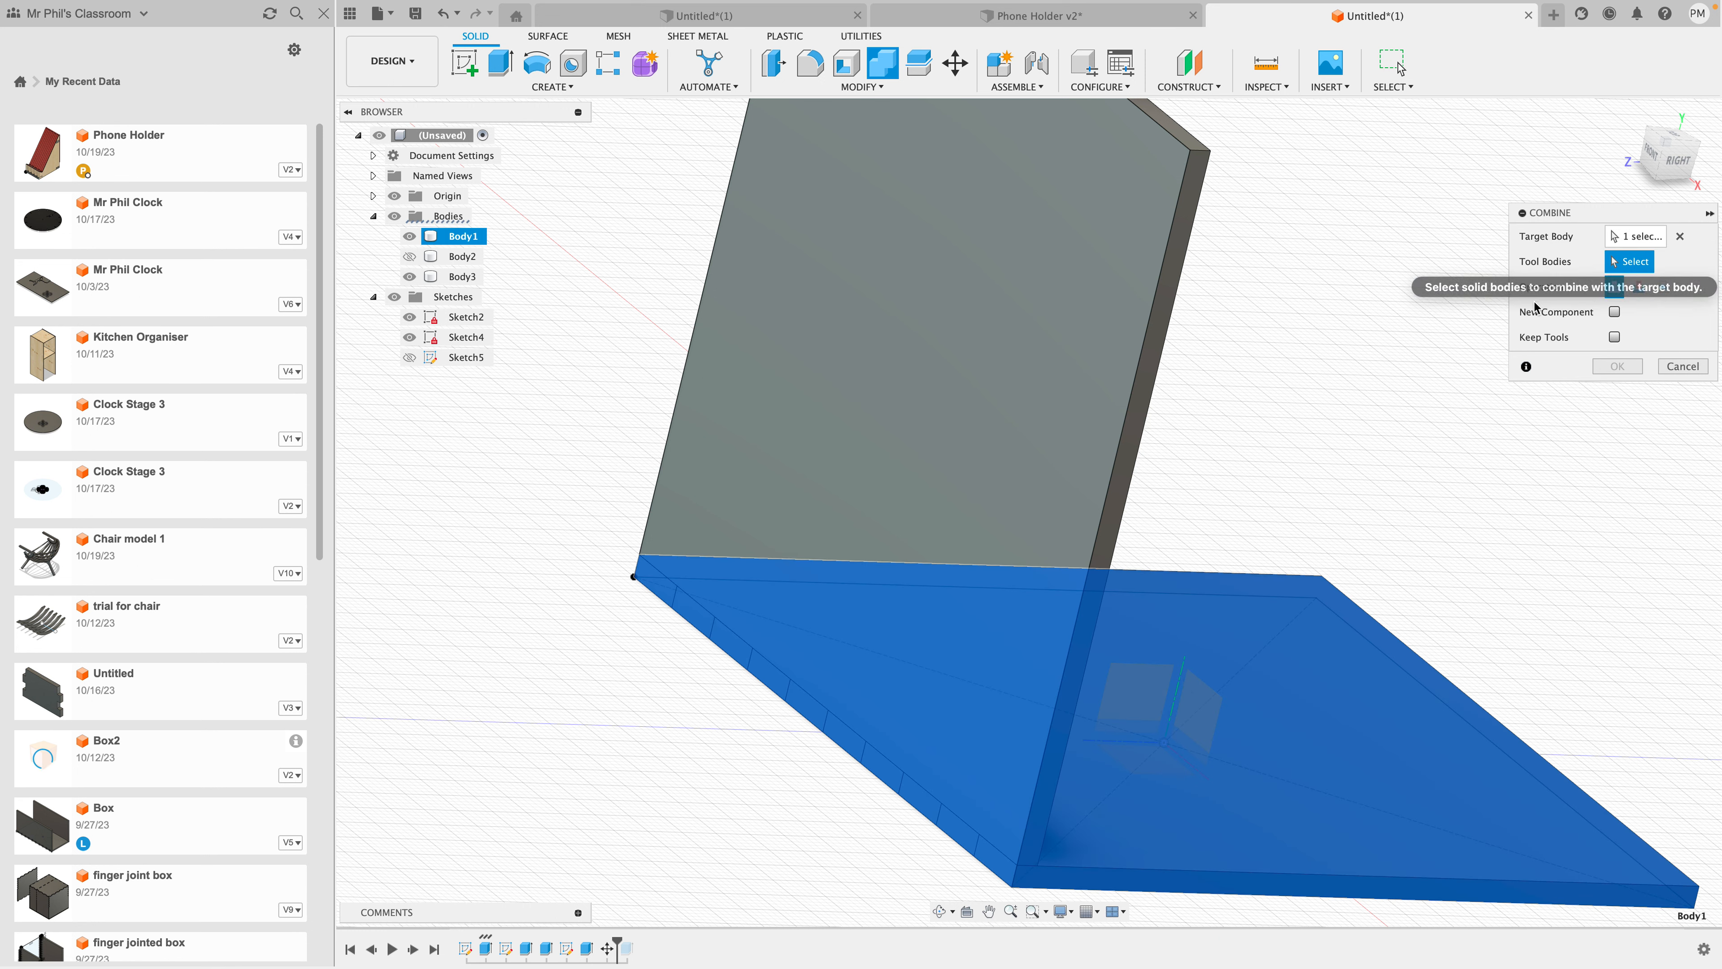
{"action": "left_click", "coordinate": [1035, 329]}
{"action": "left_click", "coordinate": [1036, 328]}
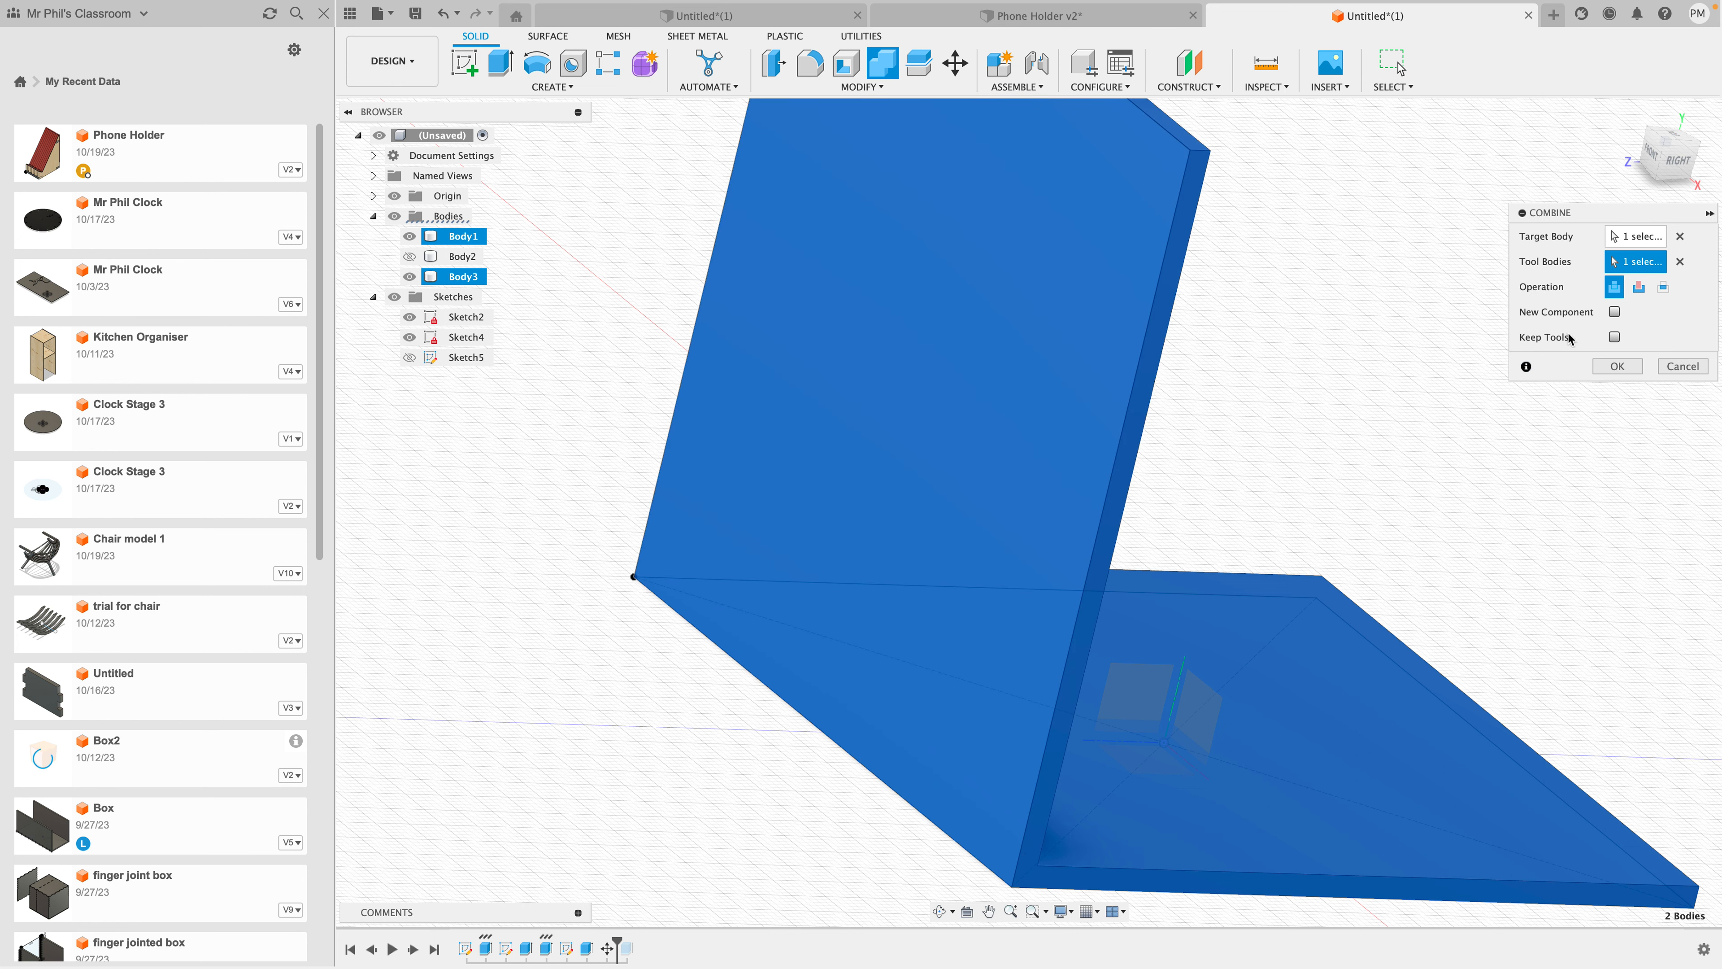
{"action": "left_click", "coordinate": [1638, 288]}
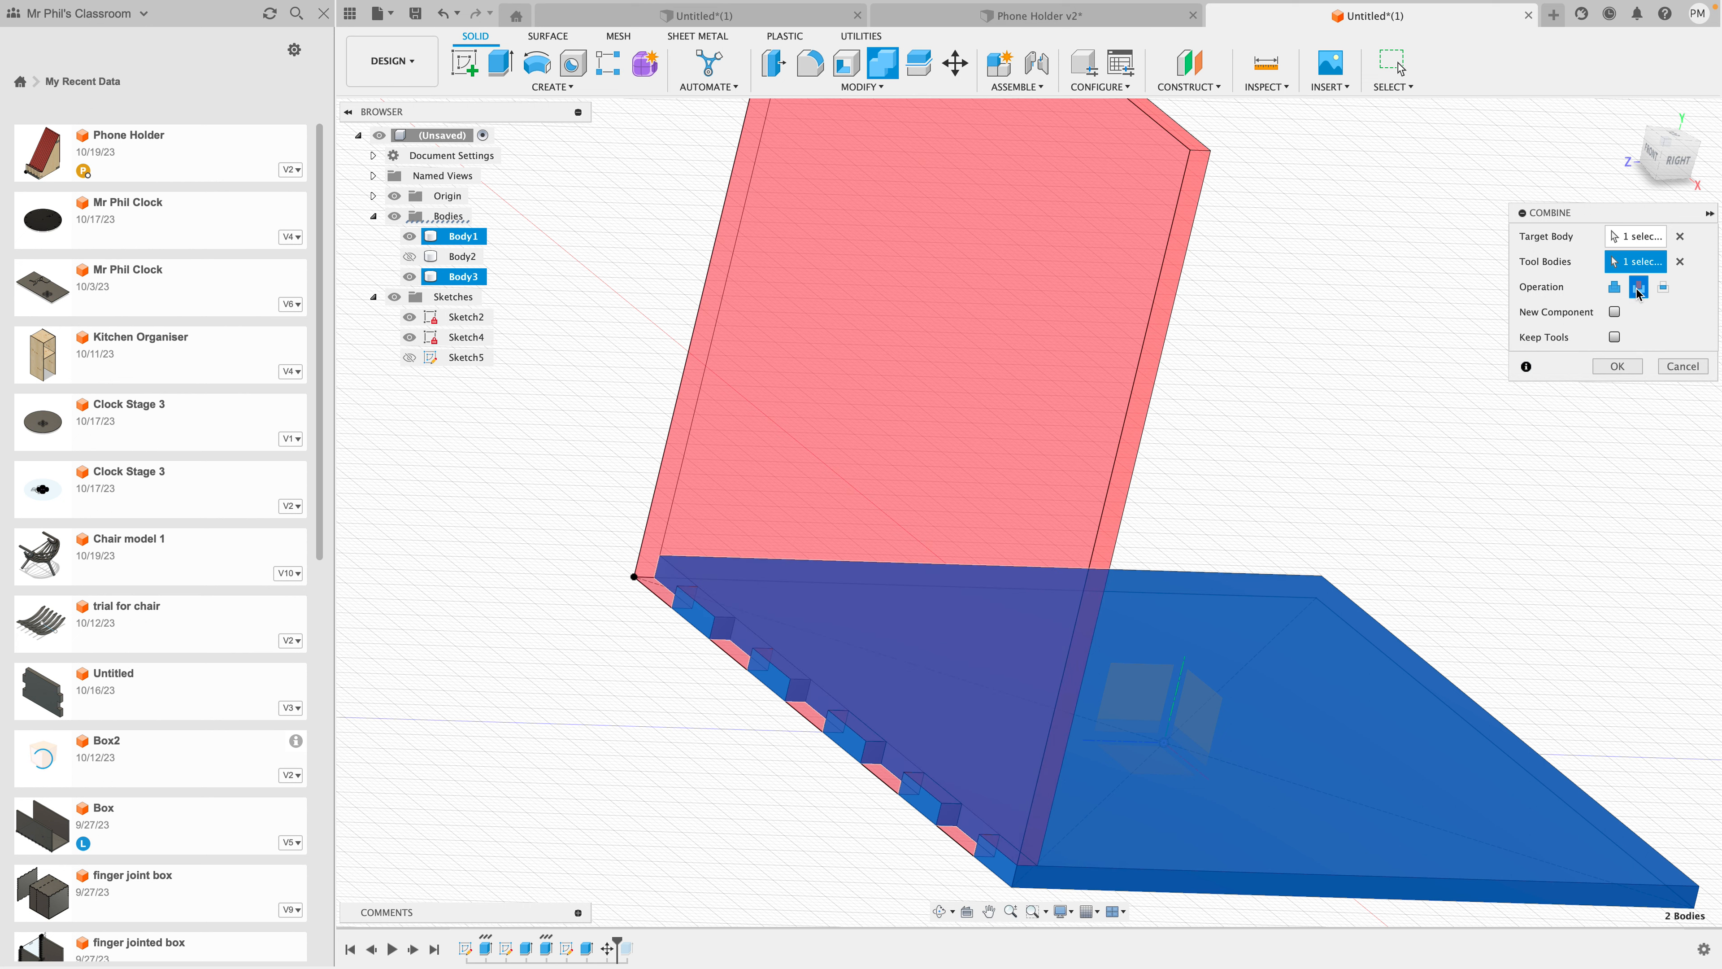
{"action": "left_click", "coordinate": [1614, 337]}
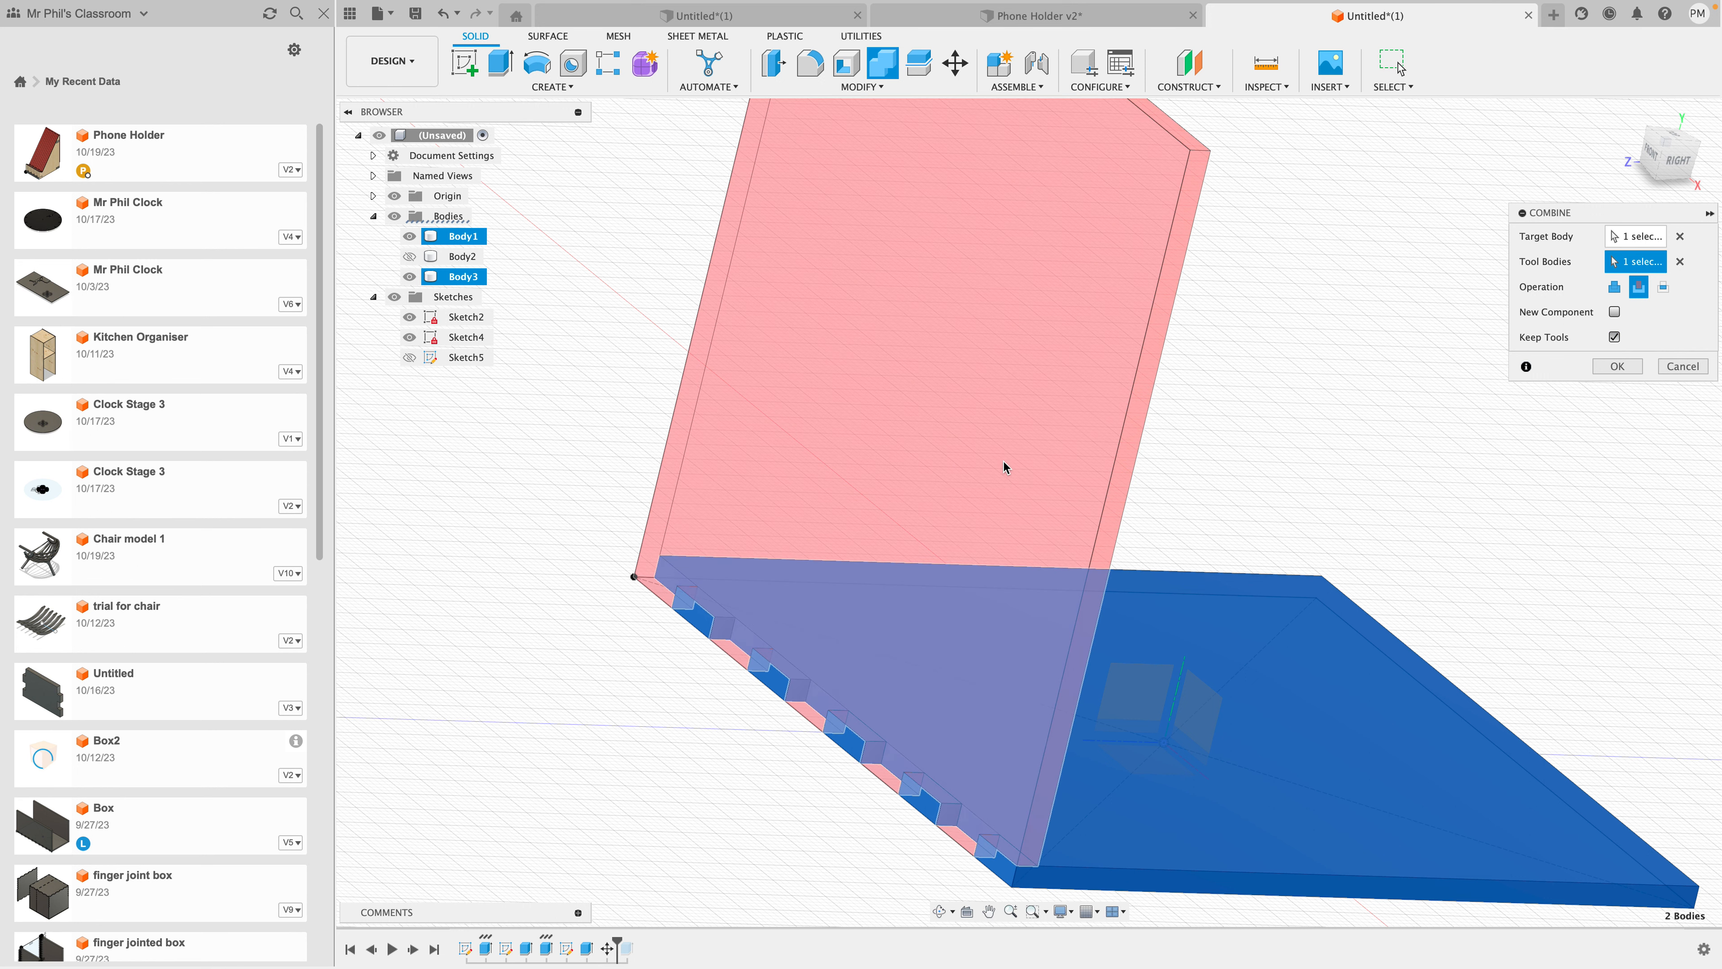
{"action": "left_click", "coordinate": [1617, 368]}
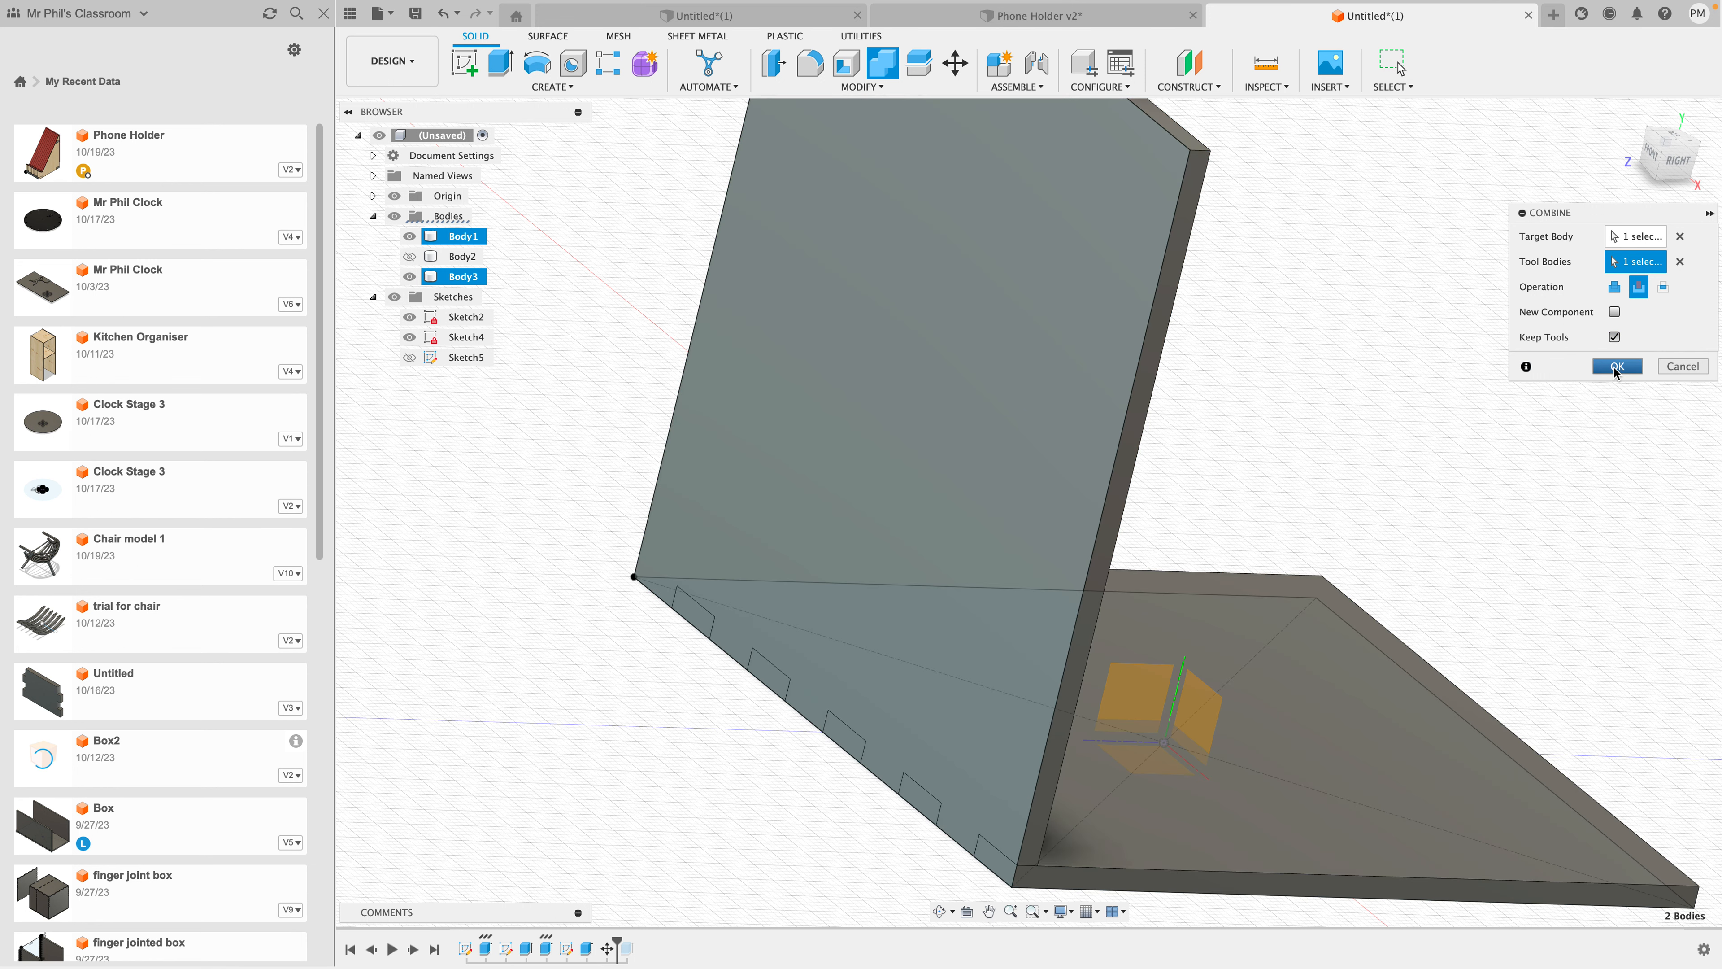
Step: Toggle the visibility of Body3 to check the fingers cut into the base panel's edge
{"action": "left_click", "coordinate": [409, 277]}
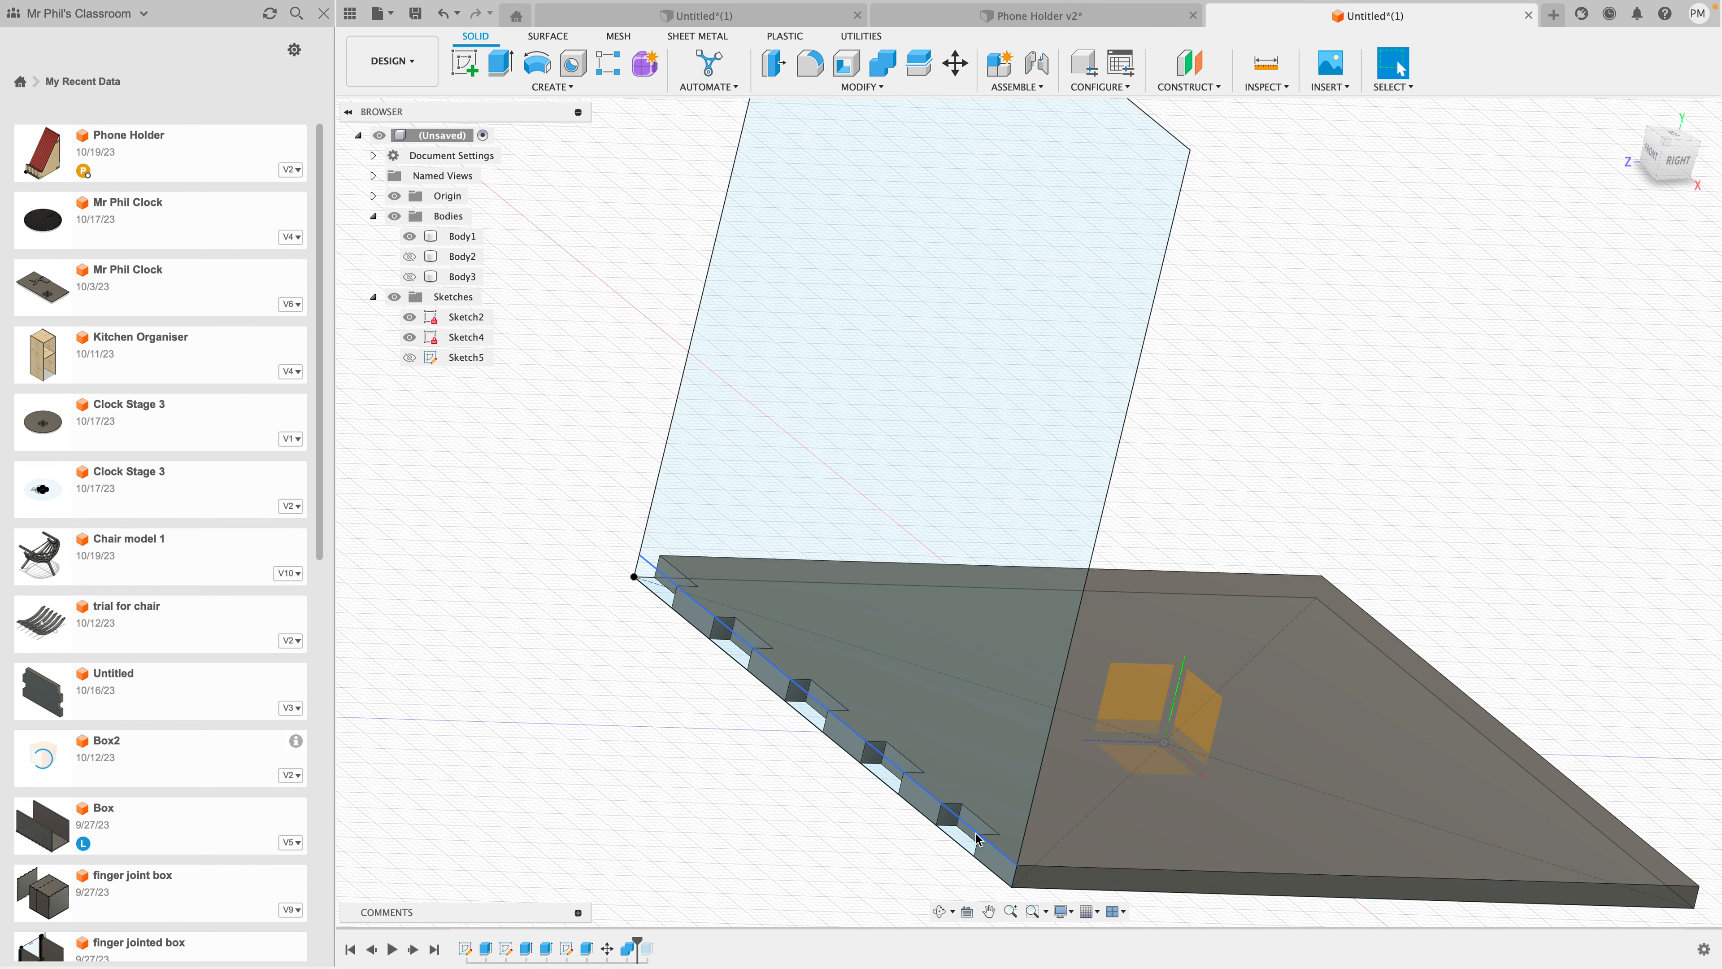
{"action": "left_click", "coordinate": [413, 278]}
{"action": "left_click", "coordinate": [410, 277]}
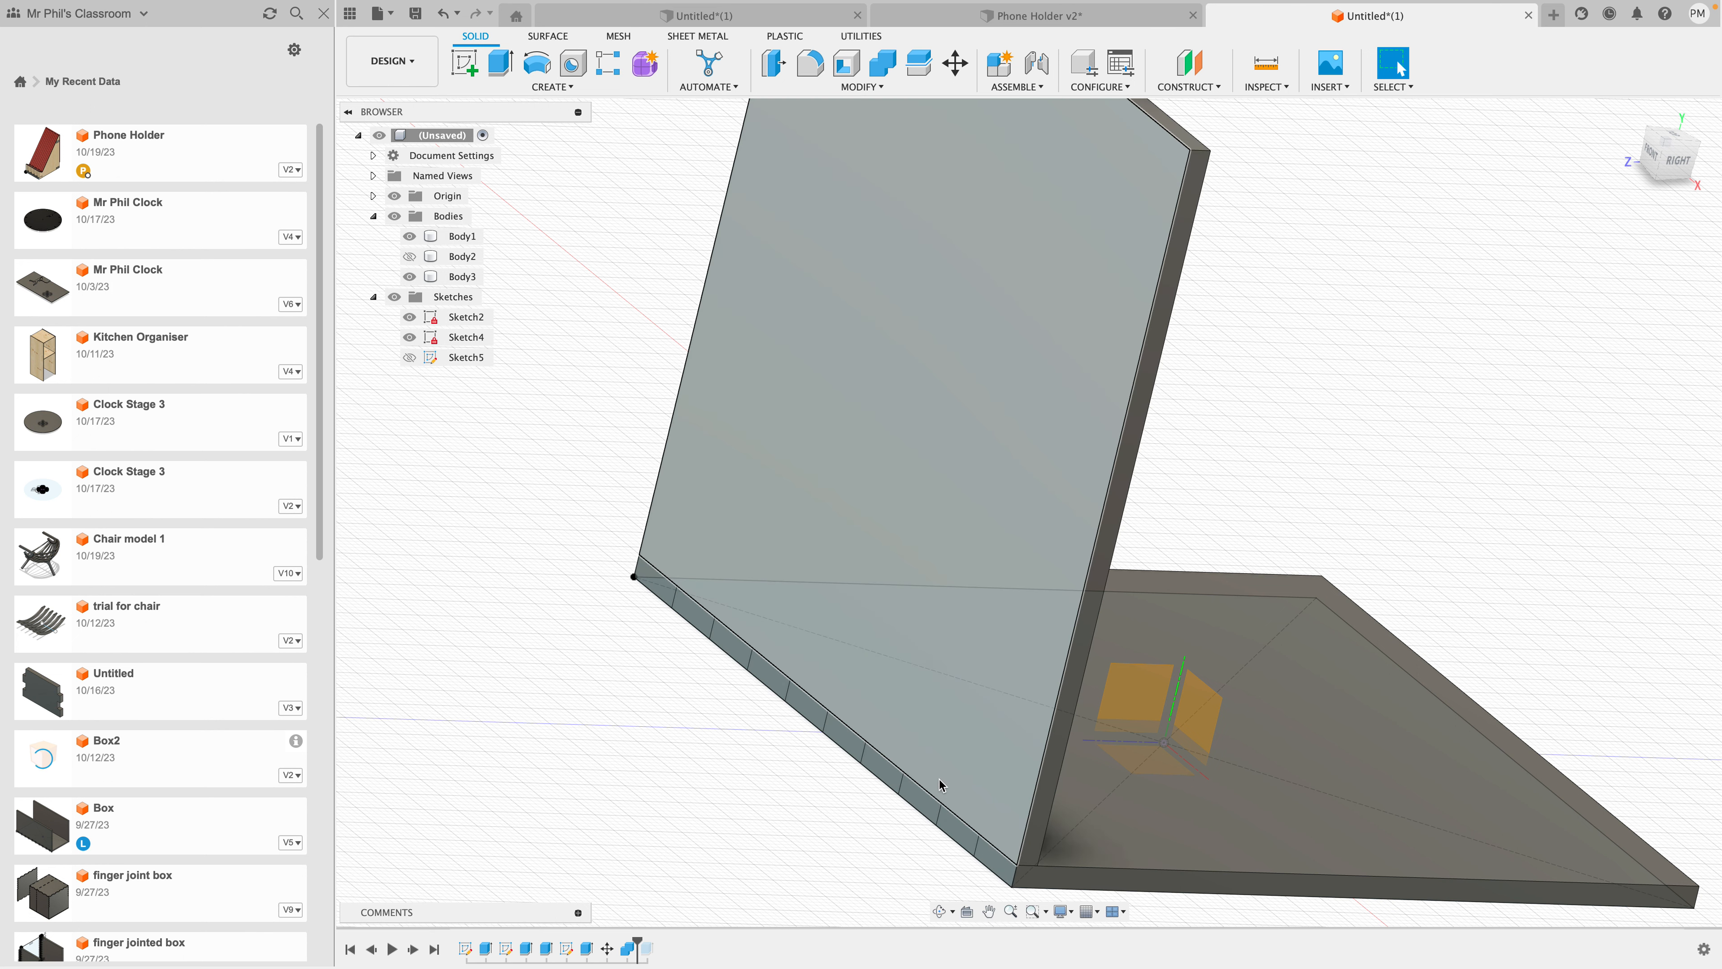
Step: Start a sketch on the narrow side face of the upright notched panel
{"action": "left_click", "coordinate": [1129, 764]}
{"action": "middle_click_drag", "start_coordinate": [1155, 718], "coordinate": [996, 722]}
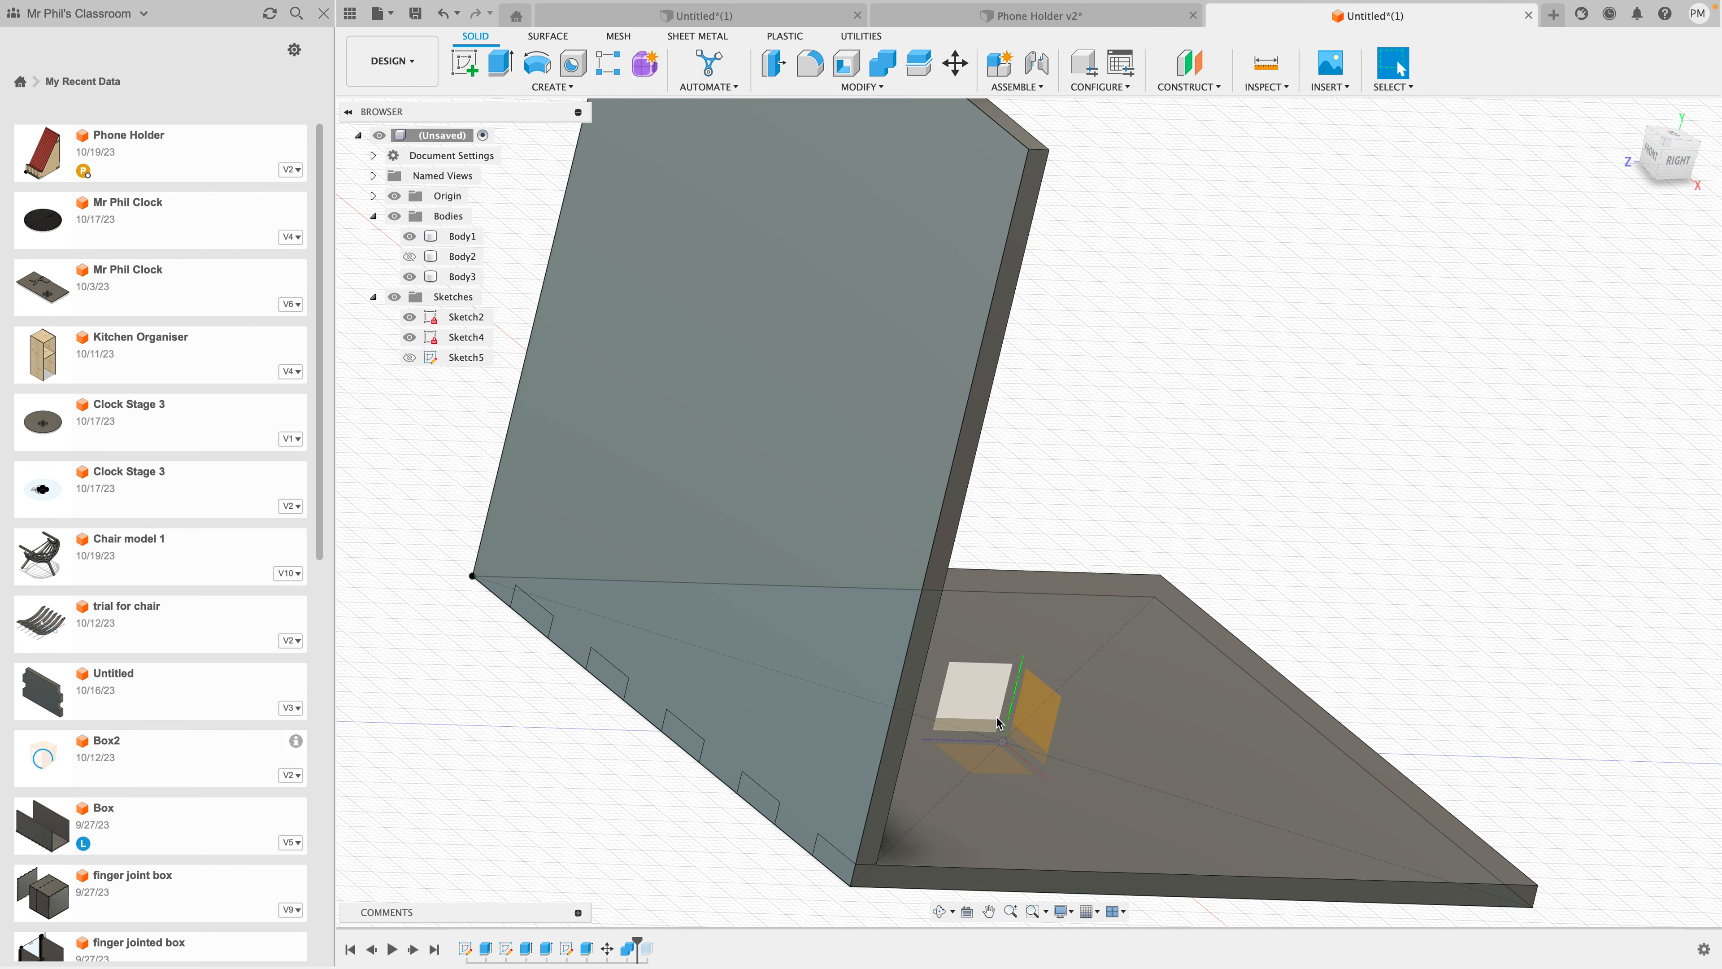
{"action": "left_click", "coordinate": [967, 450]}
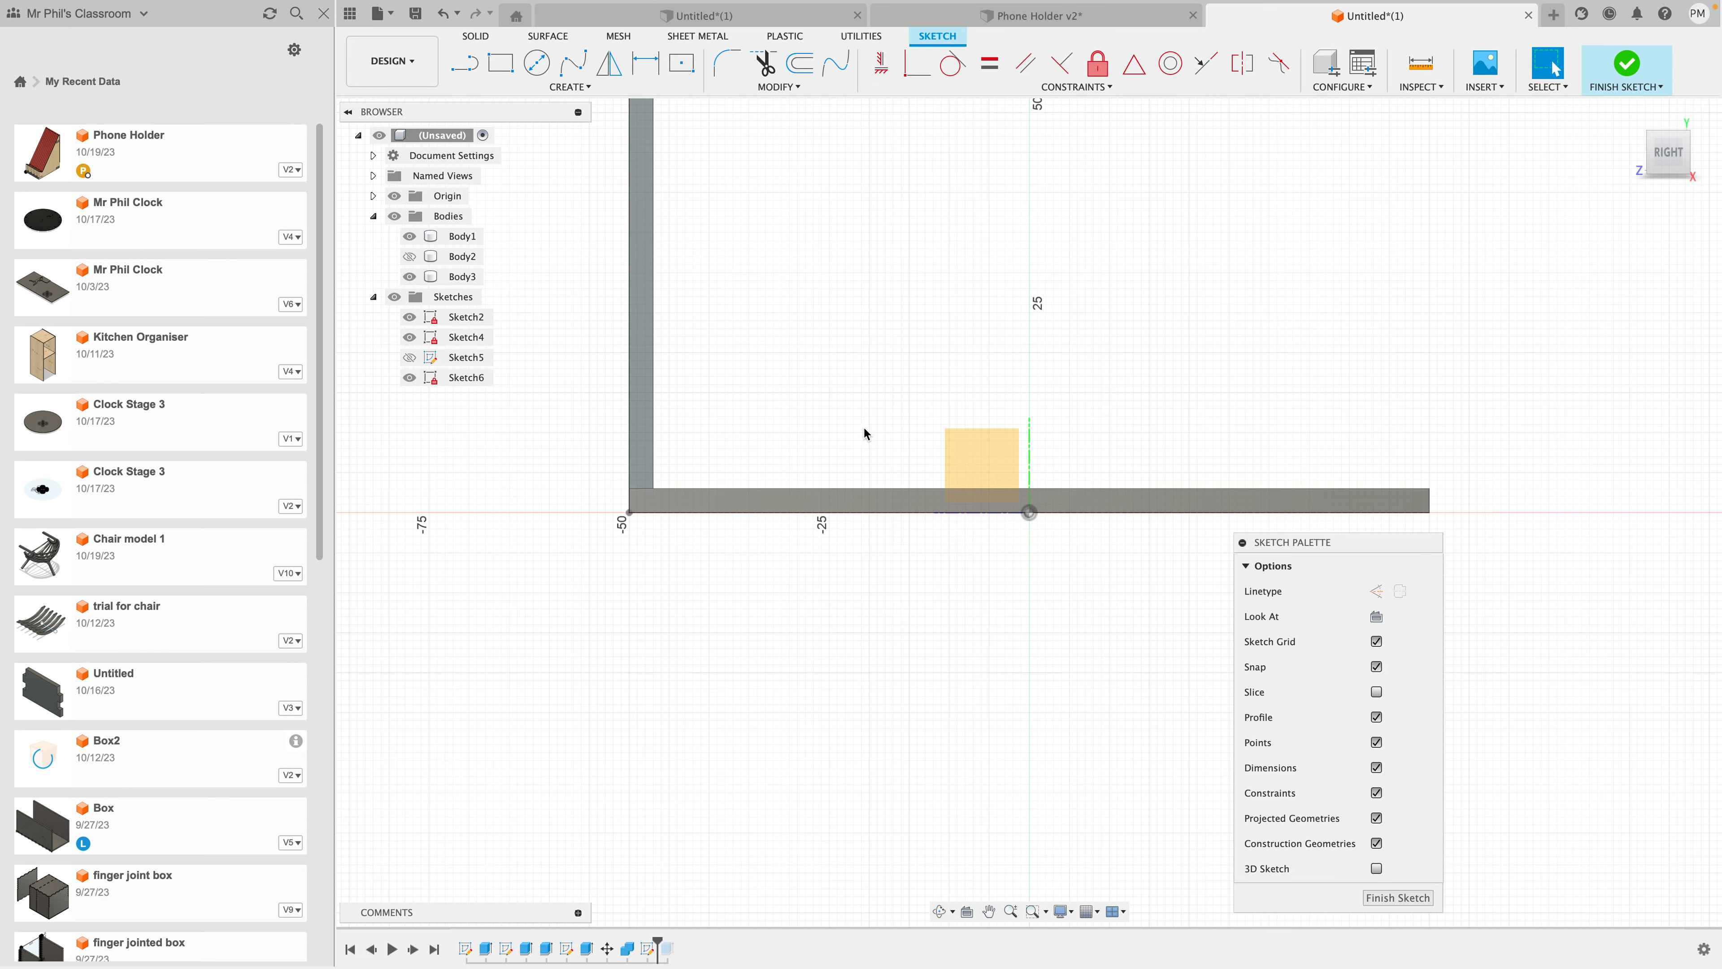
{"action": "mouse_move", "coordinate": [861, 358]}
{"action": "middle_mouse_down"}
{"action": "mouse_move", "coordinate": [815, 623]}
{"action": "mouse_move", "coordinate": [609, 519]}
{"action": "middle_mouse_up"}
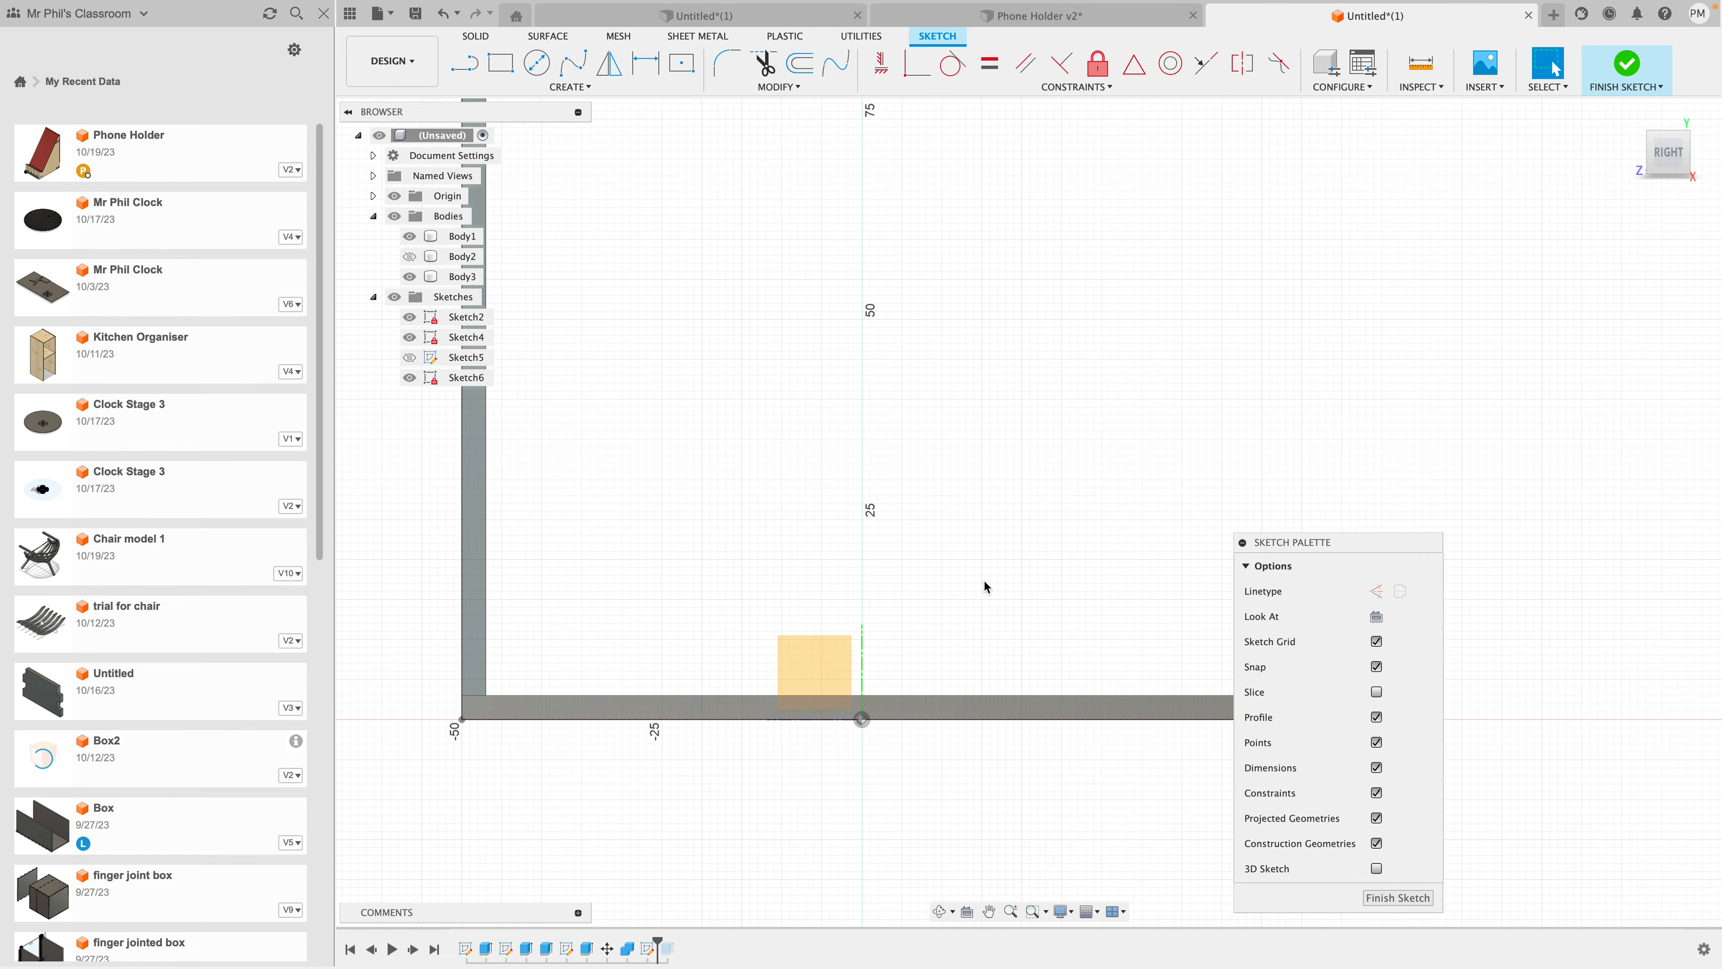
{"action": "mouse_move", "coordinate": [1286, 550]}
{"action": "left_mouse_down"}
{"action": "mouse_move", "coordinate": [1390, 515]}
{"action": "mouse_move", "coordinate": [1468, 434]}
{"action": "mouse_move", "coordinate": [1393, 437]}
{"action": "left_mouse_up"}
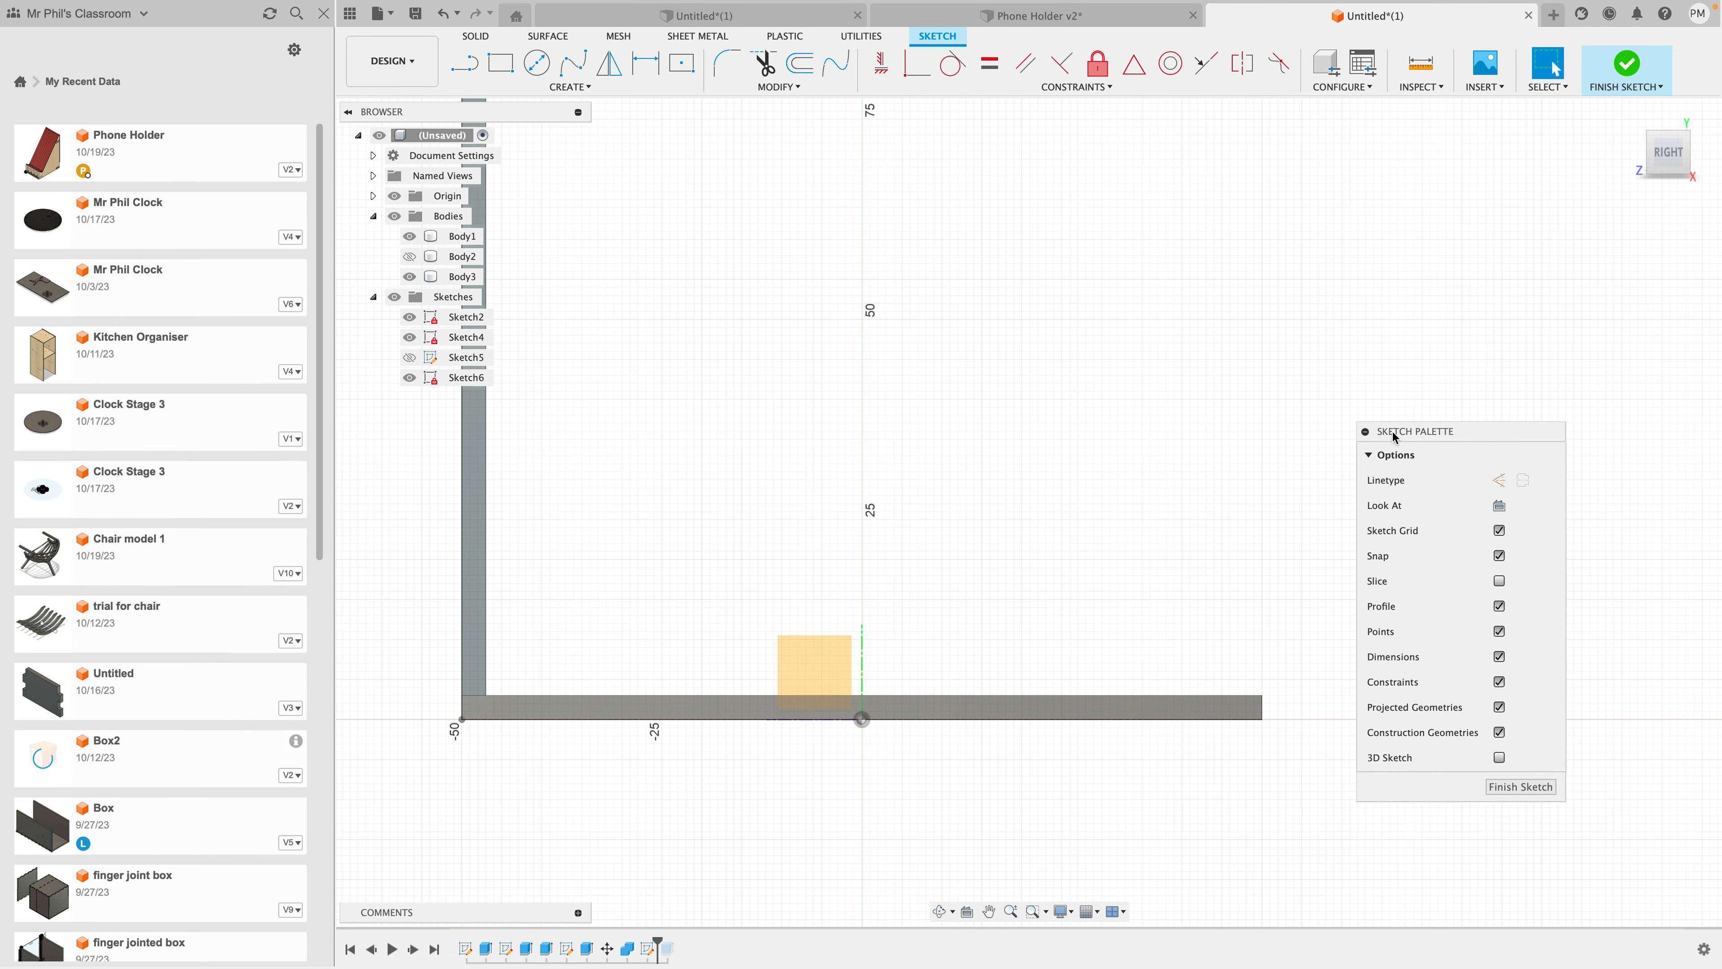
{"action": "middle_click_drag", "start_coordinate": [972, 369], "coordinate": [1000, 372]}
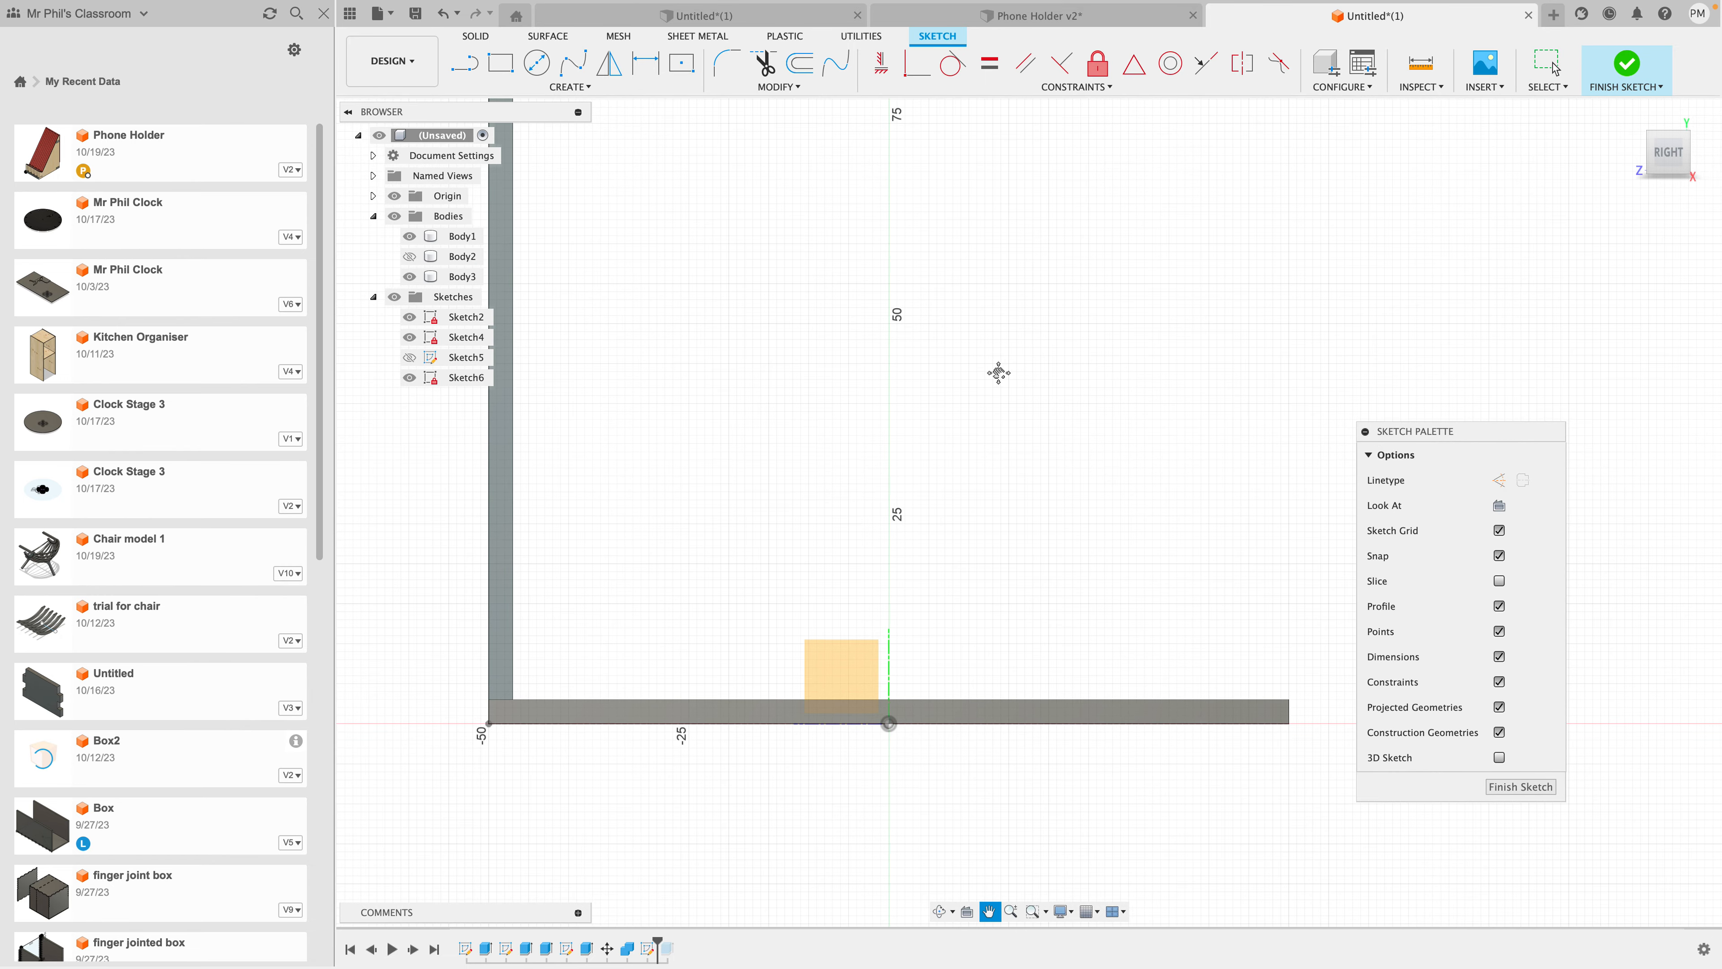
Step: Draw a rectangle about 97 mm wide and 17 mm high from the upright panel's inner face to above the base's far end
{"action": "left_click", "coordinate": [501, 62]}
{"action": "left_click", "coordinate": [514, 274]}
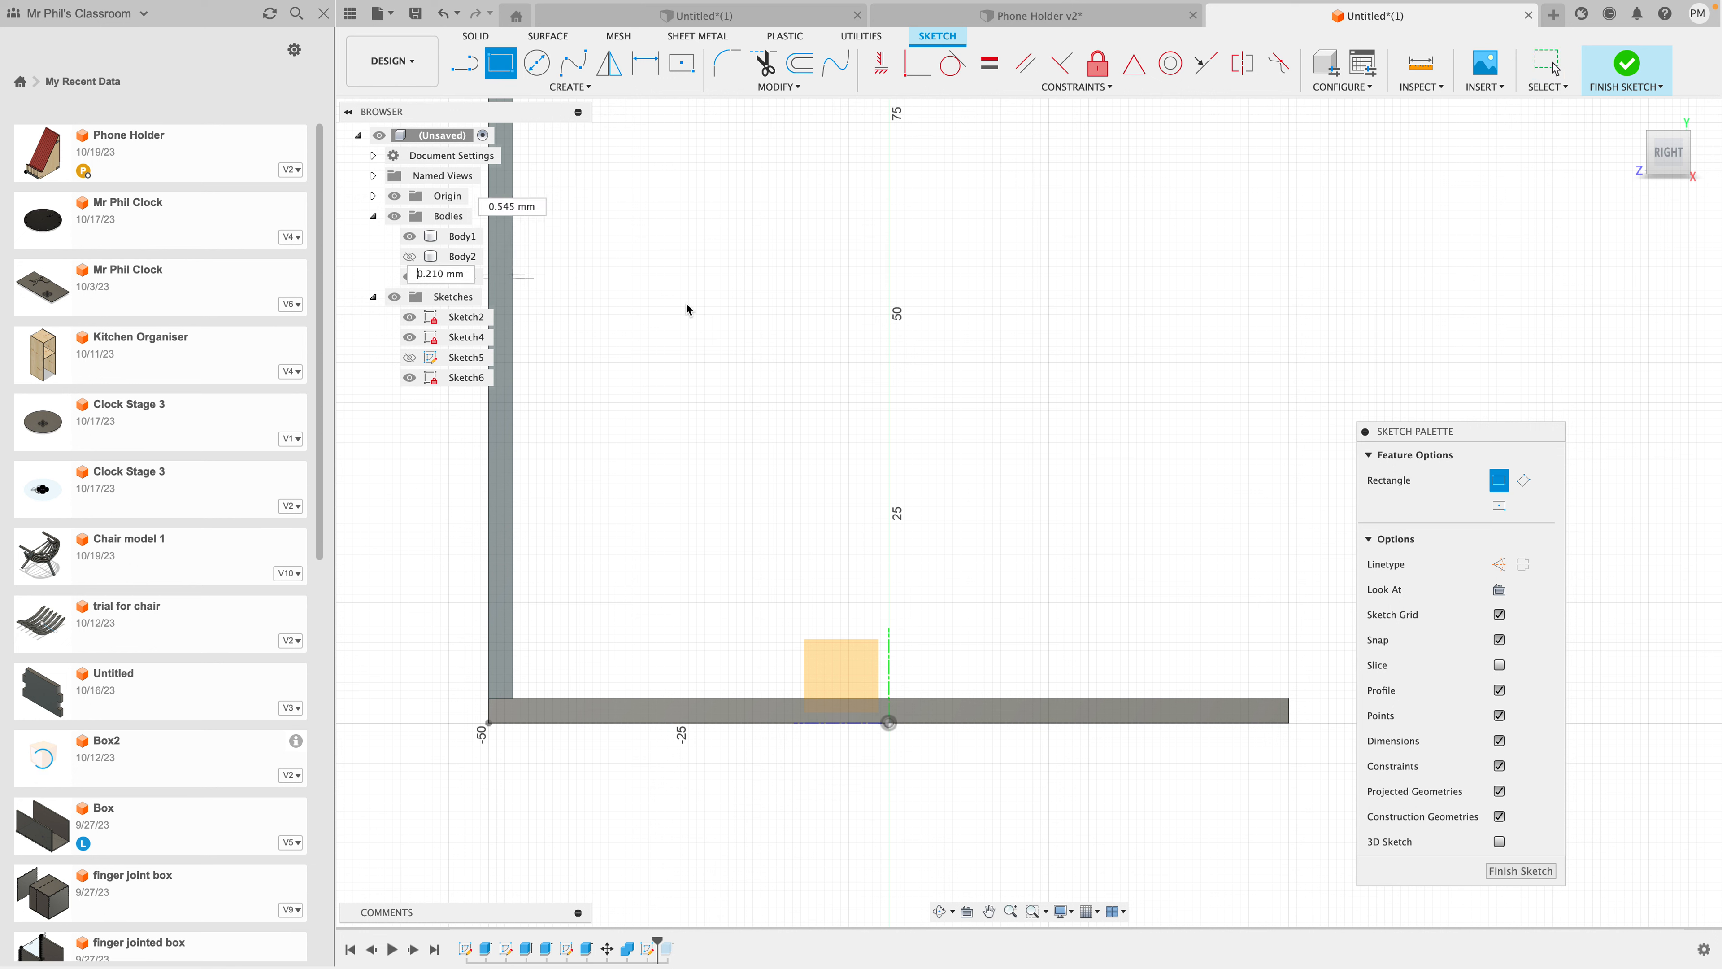
{"action": "type", "text": "75"}
{"action": "key", "text": "Tab"}
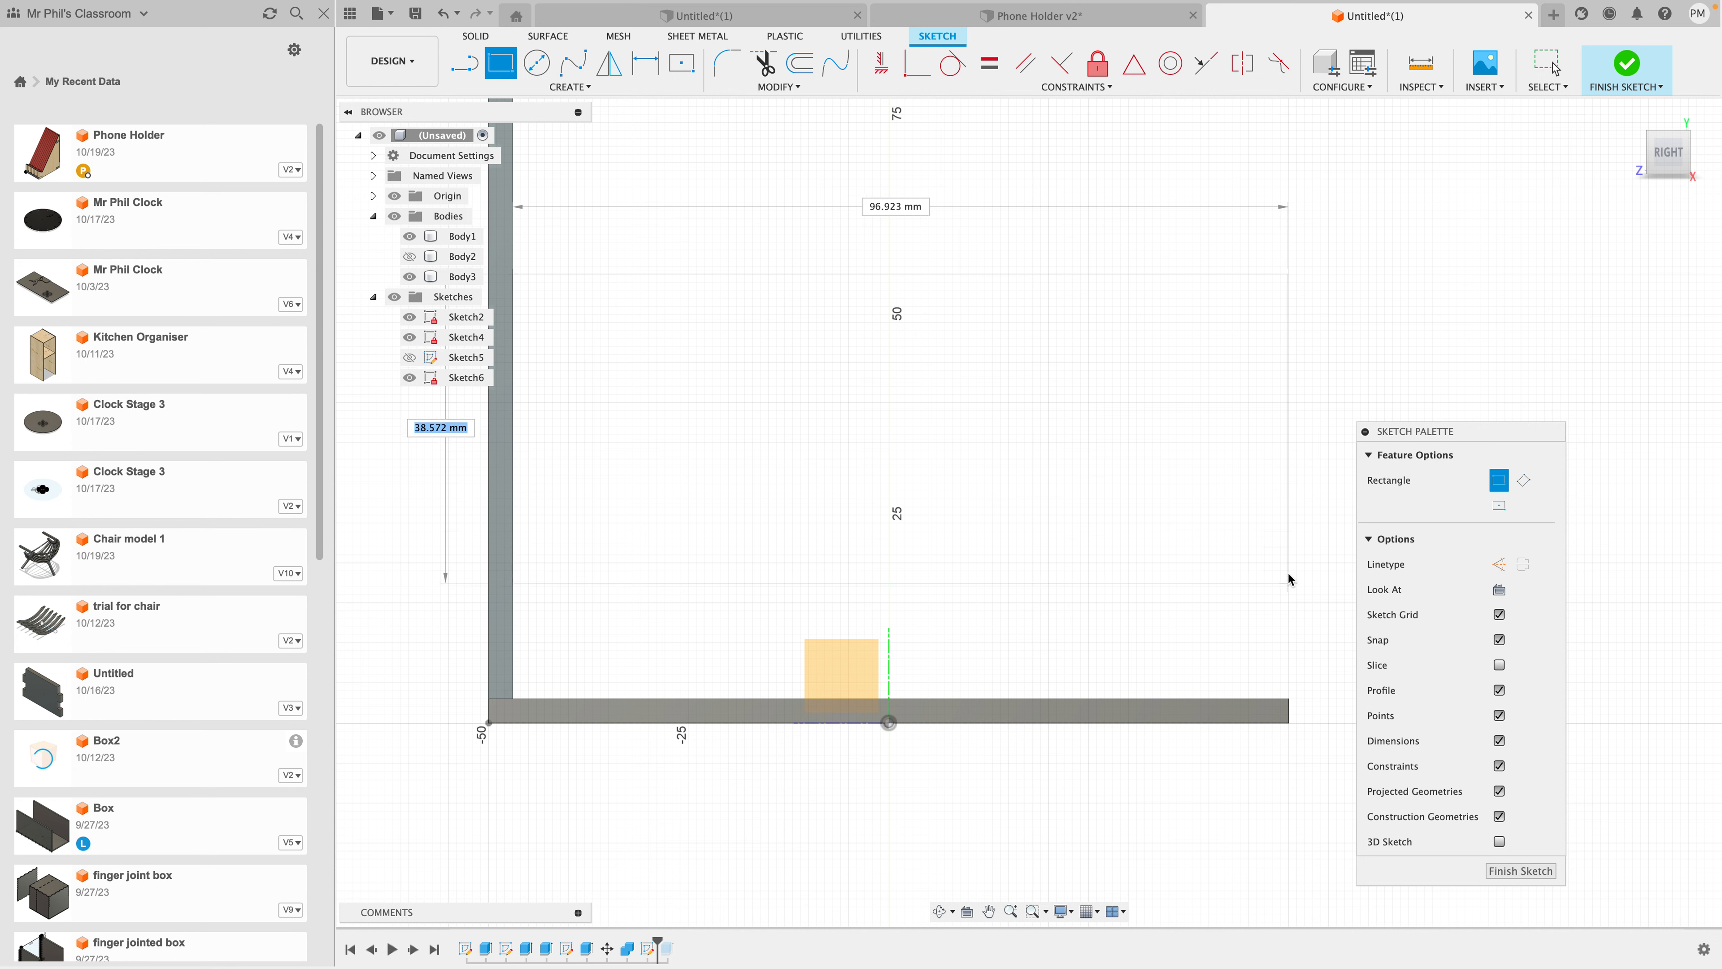
{"action": "left_click", "coordinate": [1289, 410]}
Step: Set the rectangle's height dimension to the thickness parameter
{"action": "key", "text": "d"}
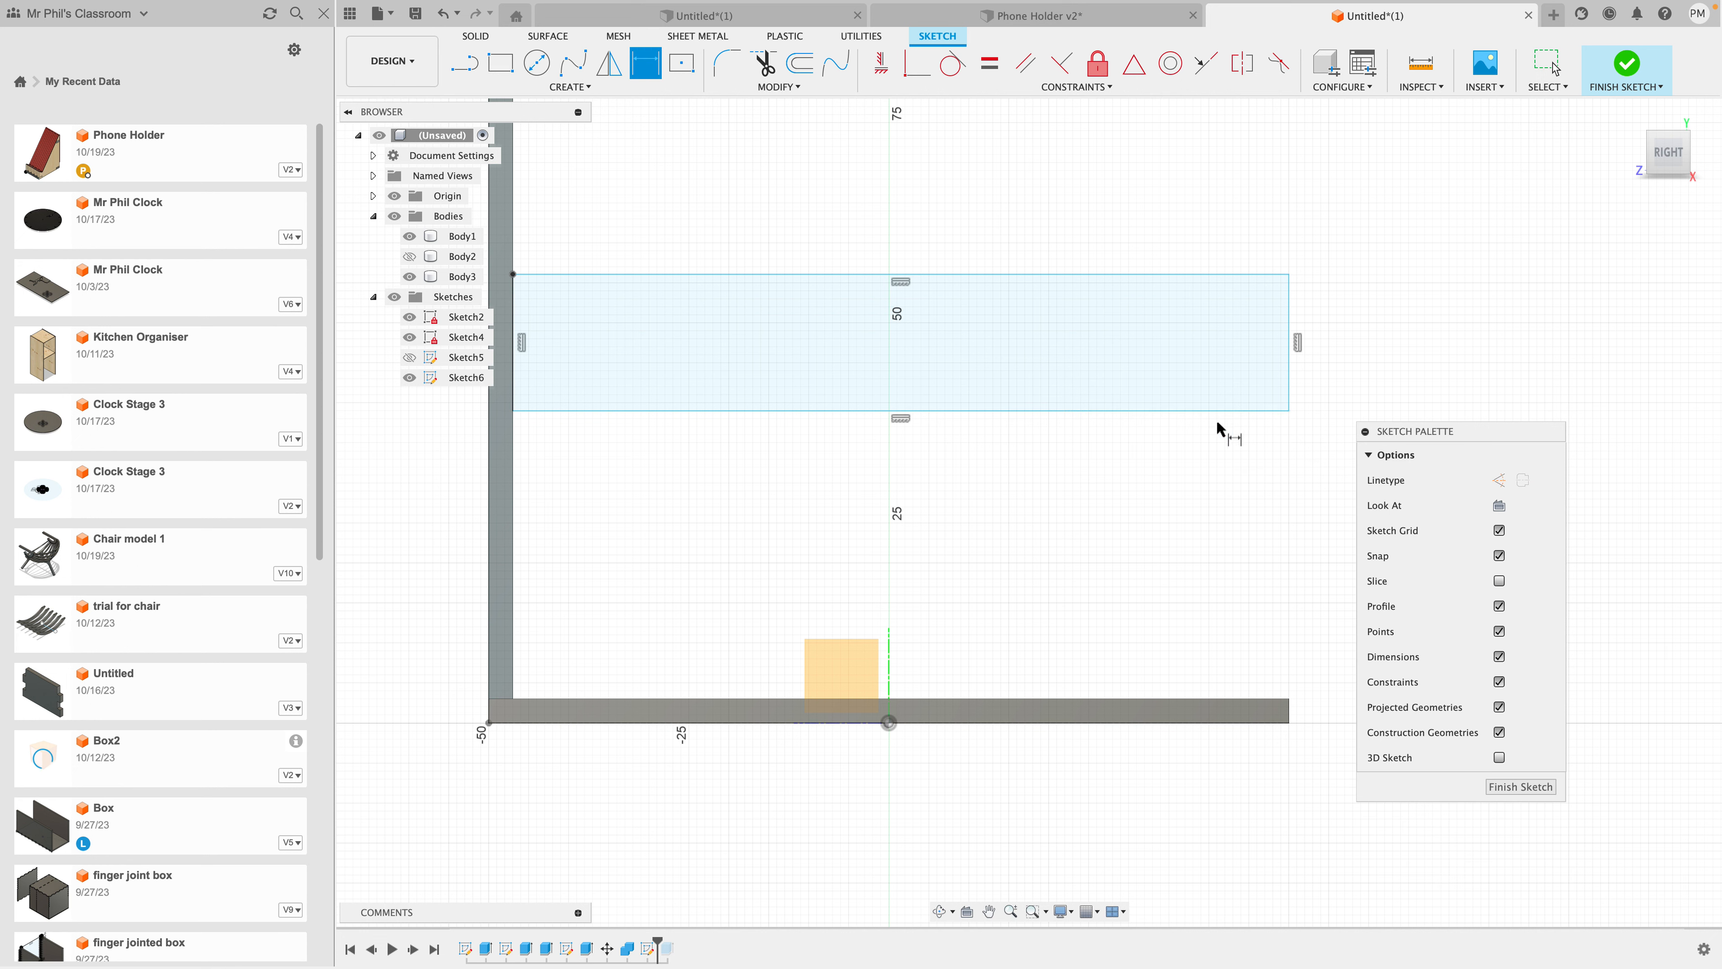
{"action": "left_click", "coordinate": [1291, 359]}
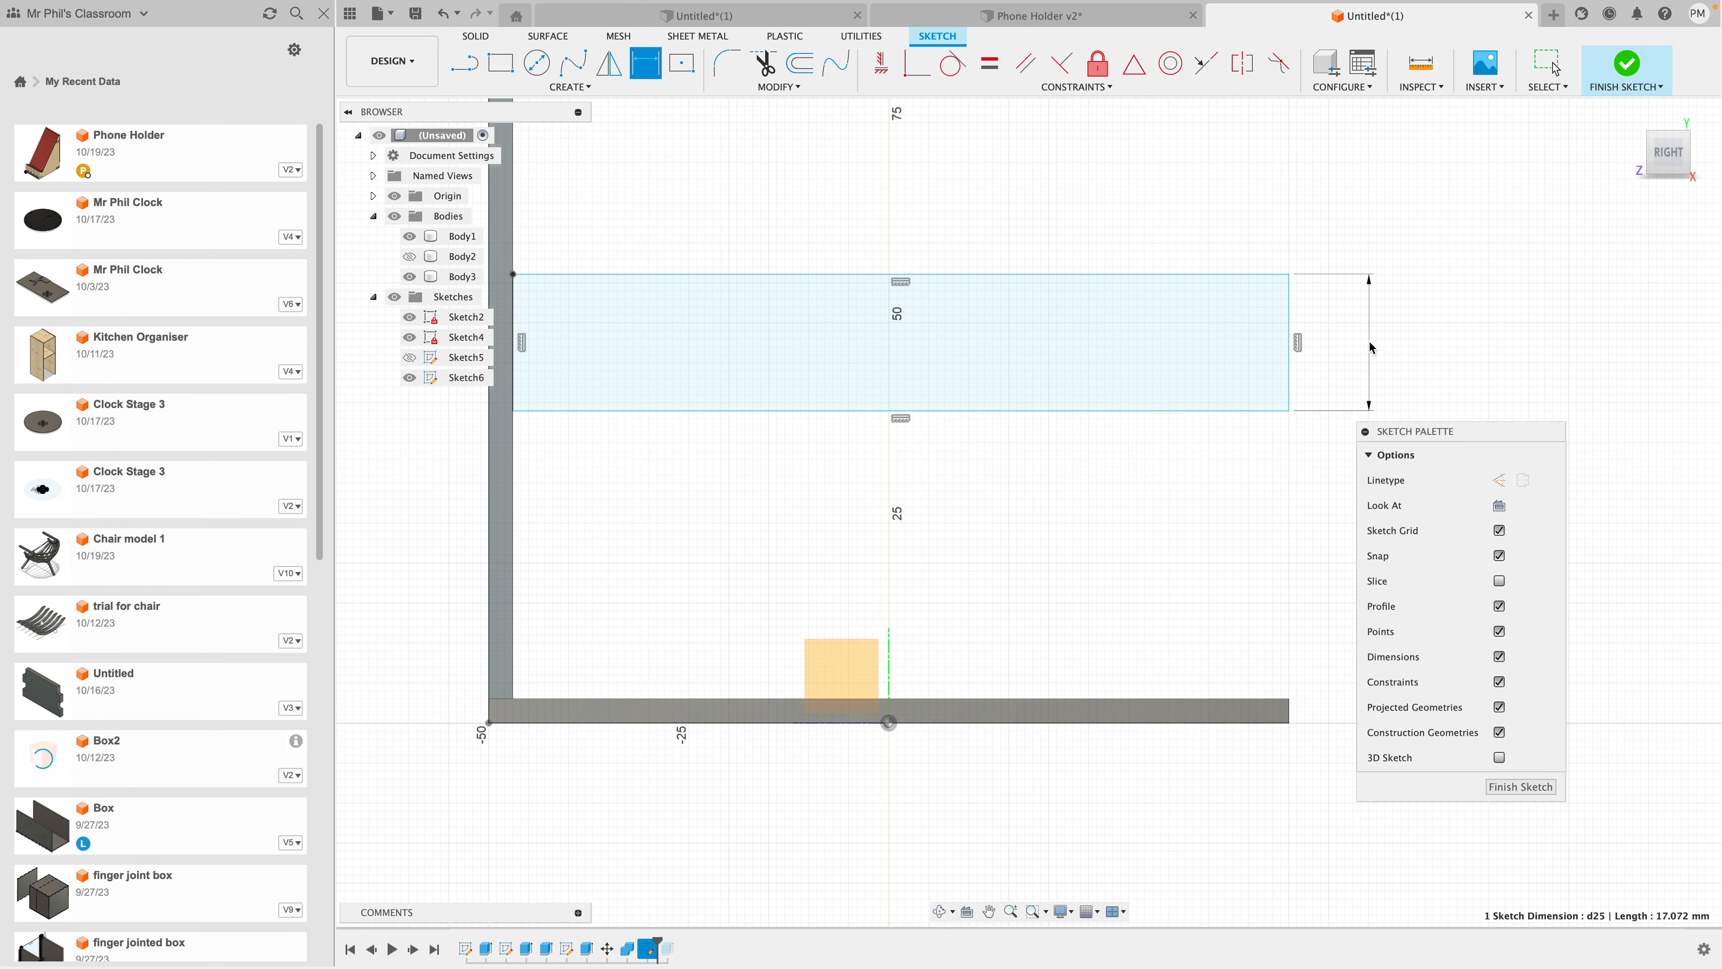
{"action": "left_click", "coordinate": [1368, 341]}
{"action": "type", "text": "t"}
{"action": "left_click", "coordinate": [1387, 370]}
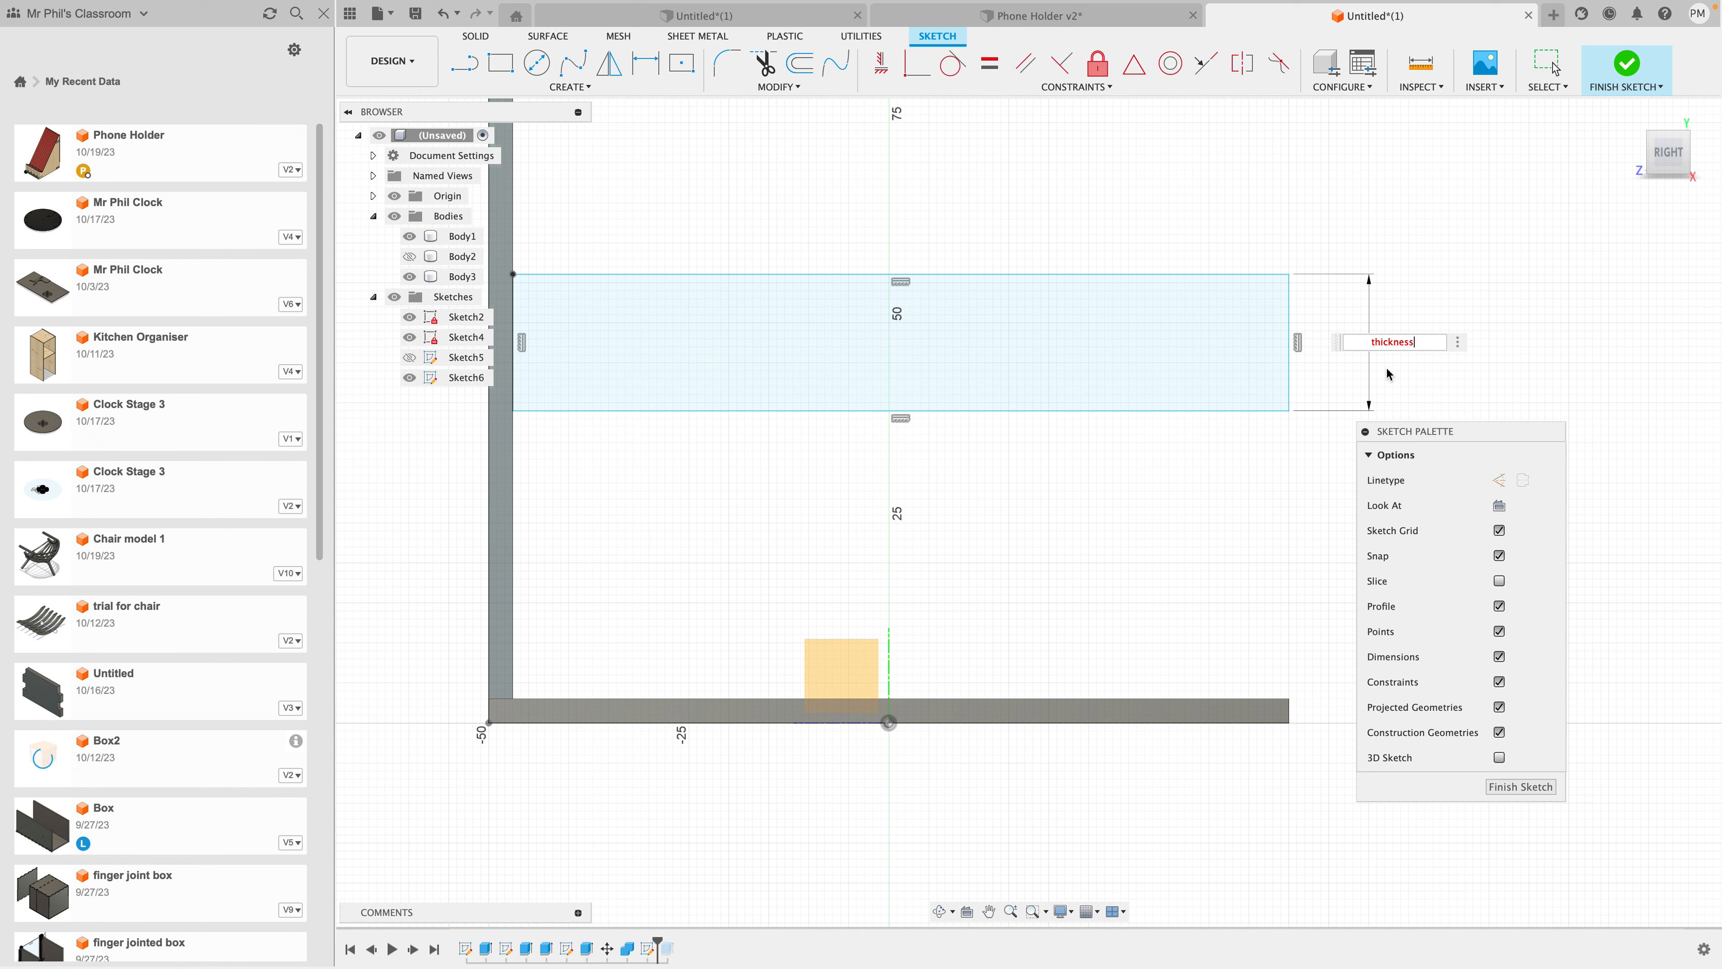
{"action": "key", "text": "Return"}
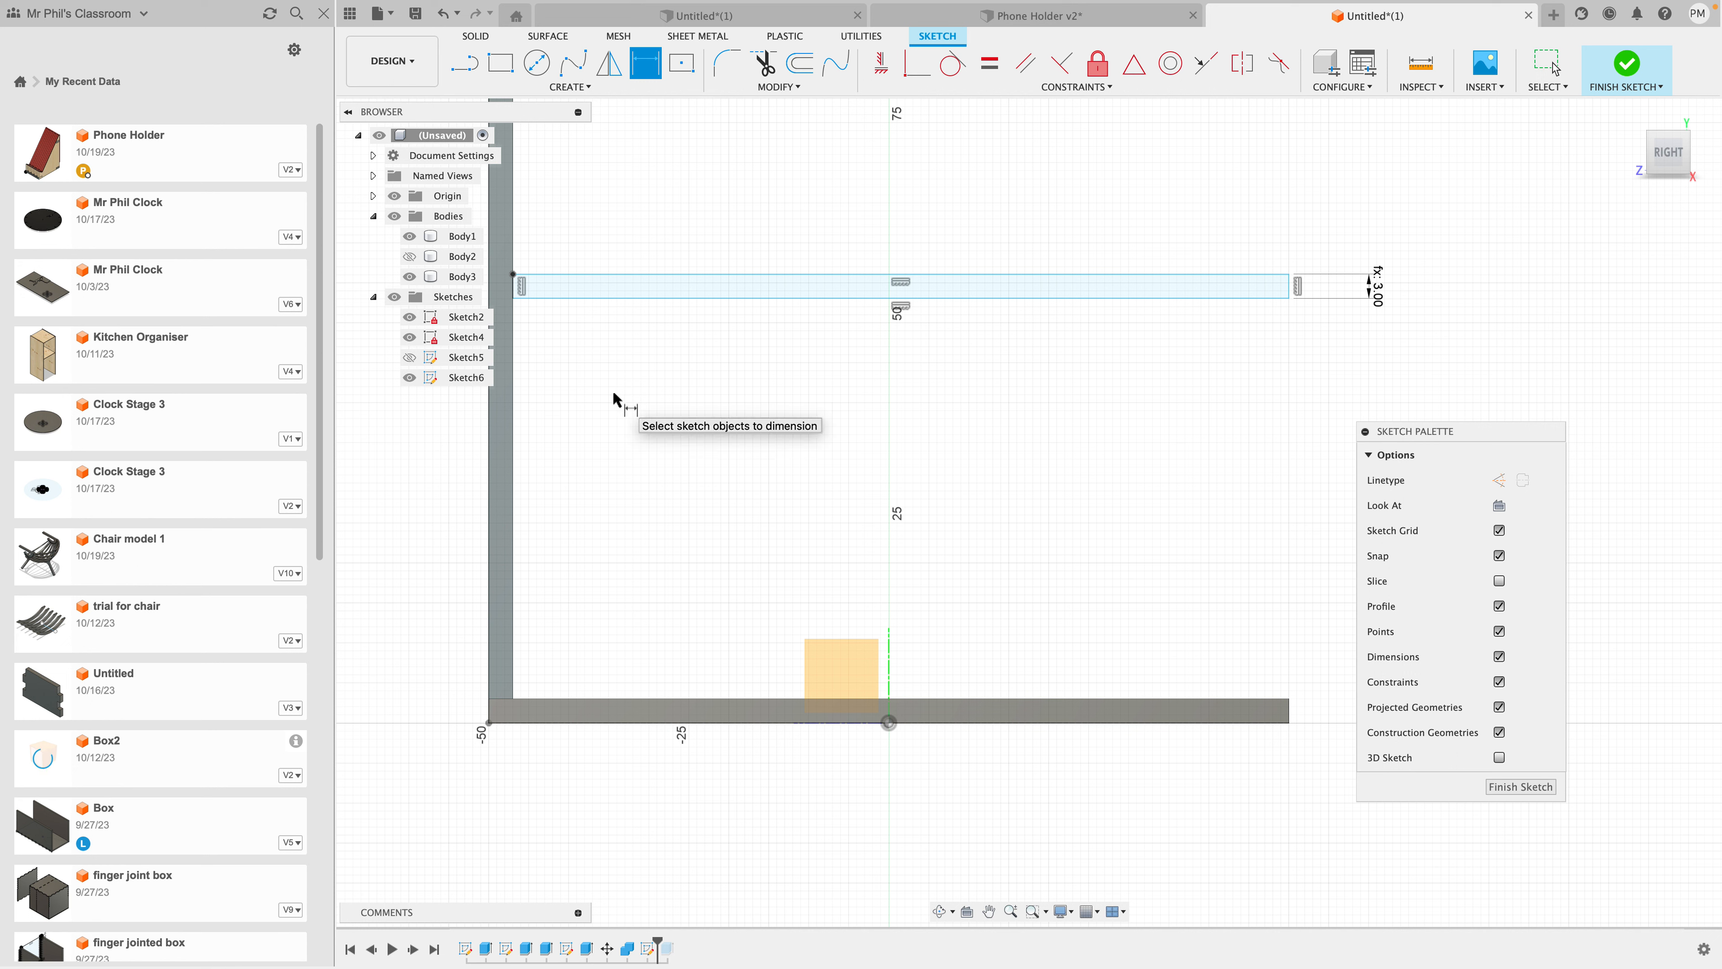
Step: Project the base panel's side outline into the sketch
{"action": "left_click", "coordinate": [652, 299]}
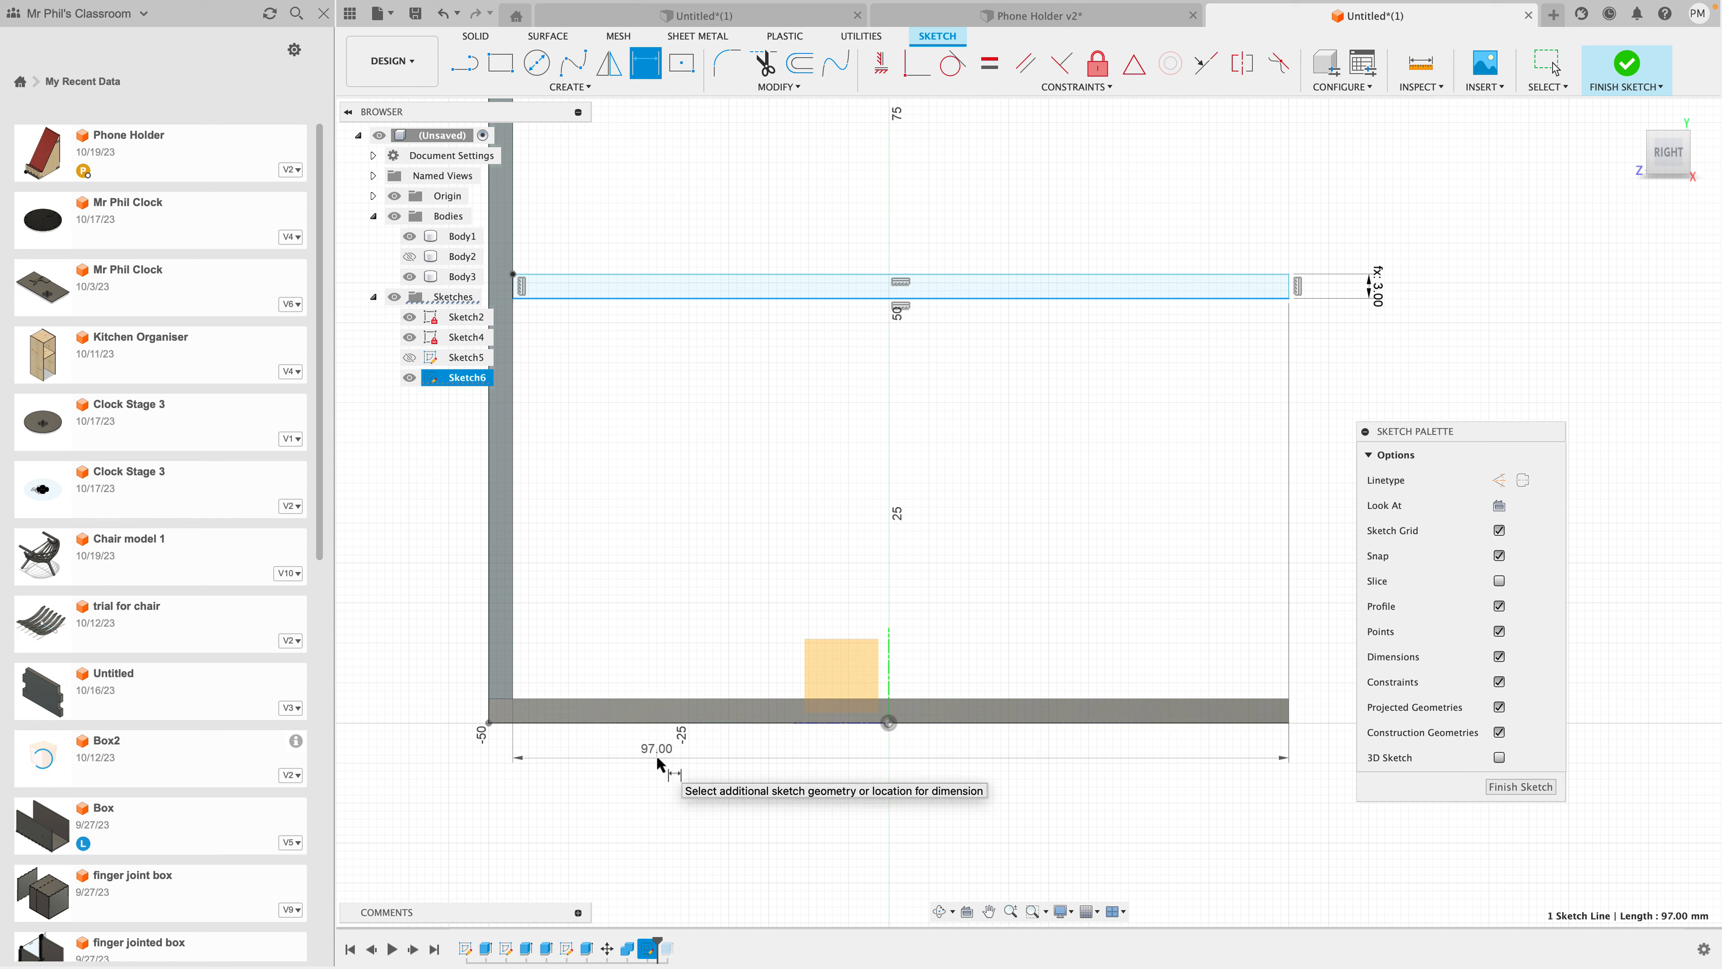
{"action": "key", "text": "p"}
{"action": "left_click", "coordinate": [654, 716]}
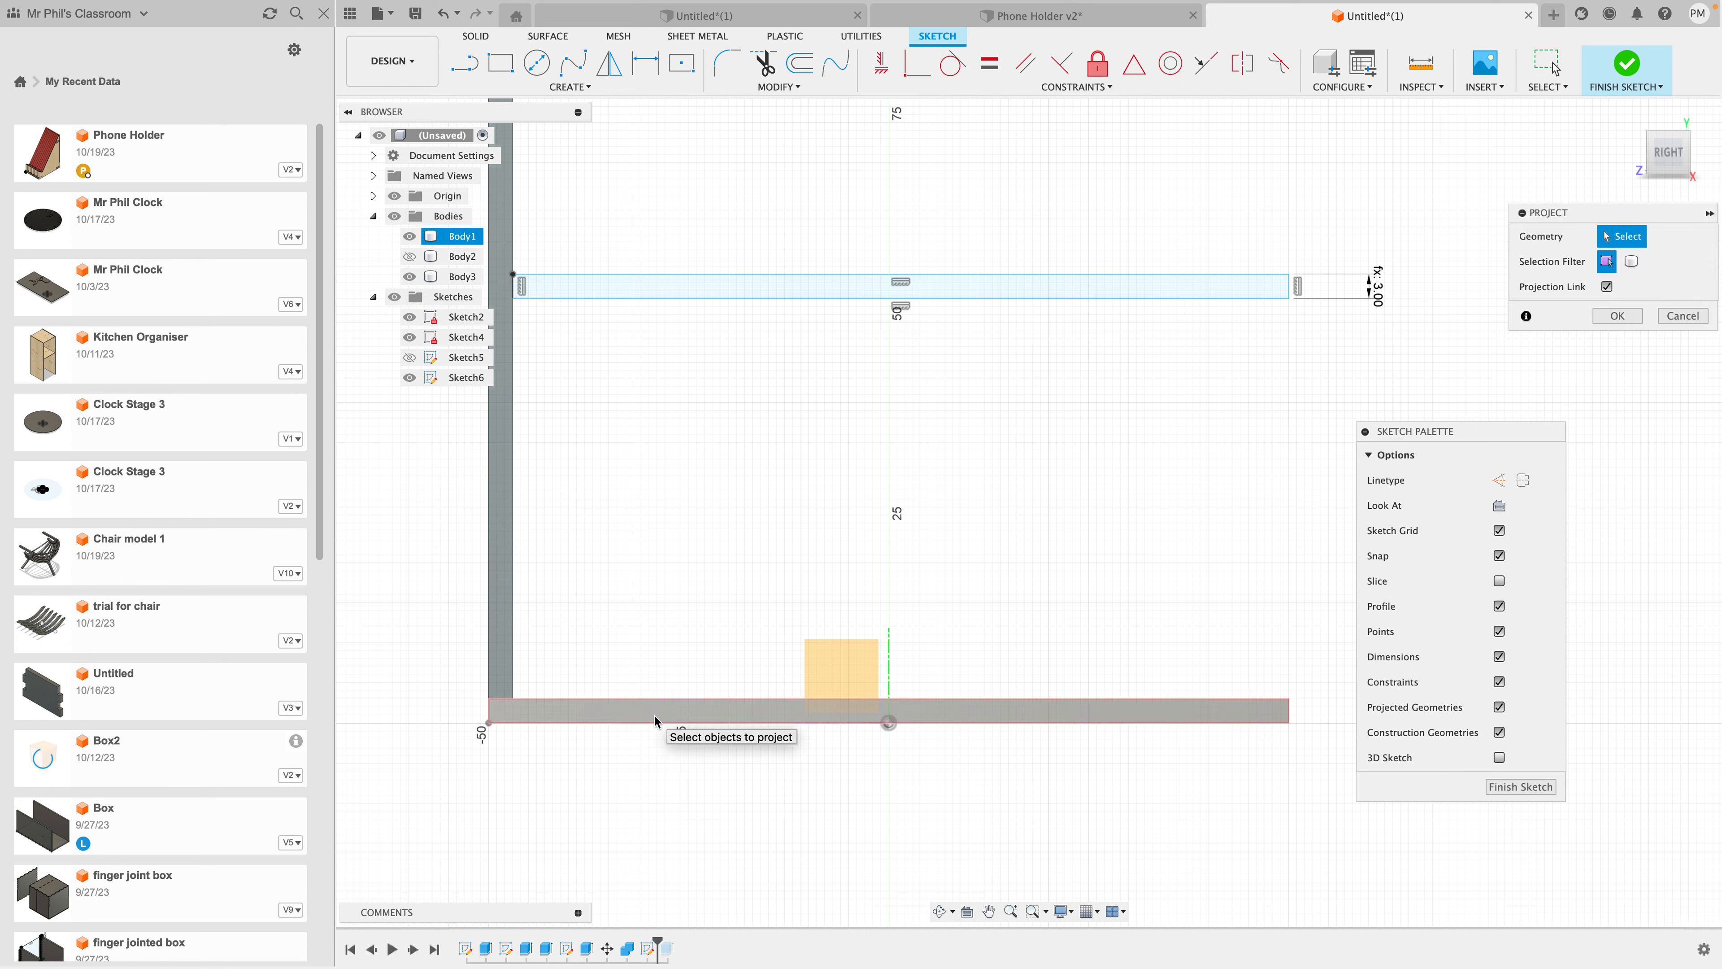
{"action": "left_click", "coordinate": [1618, 316]}
Step: Dimension the gap between the base panel's top edge and the rectangle's lower edge as 50 mm
{"action": "key", "text": "d"}
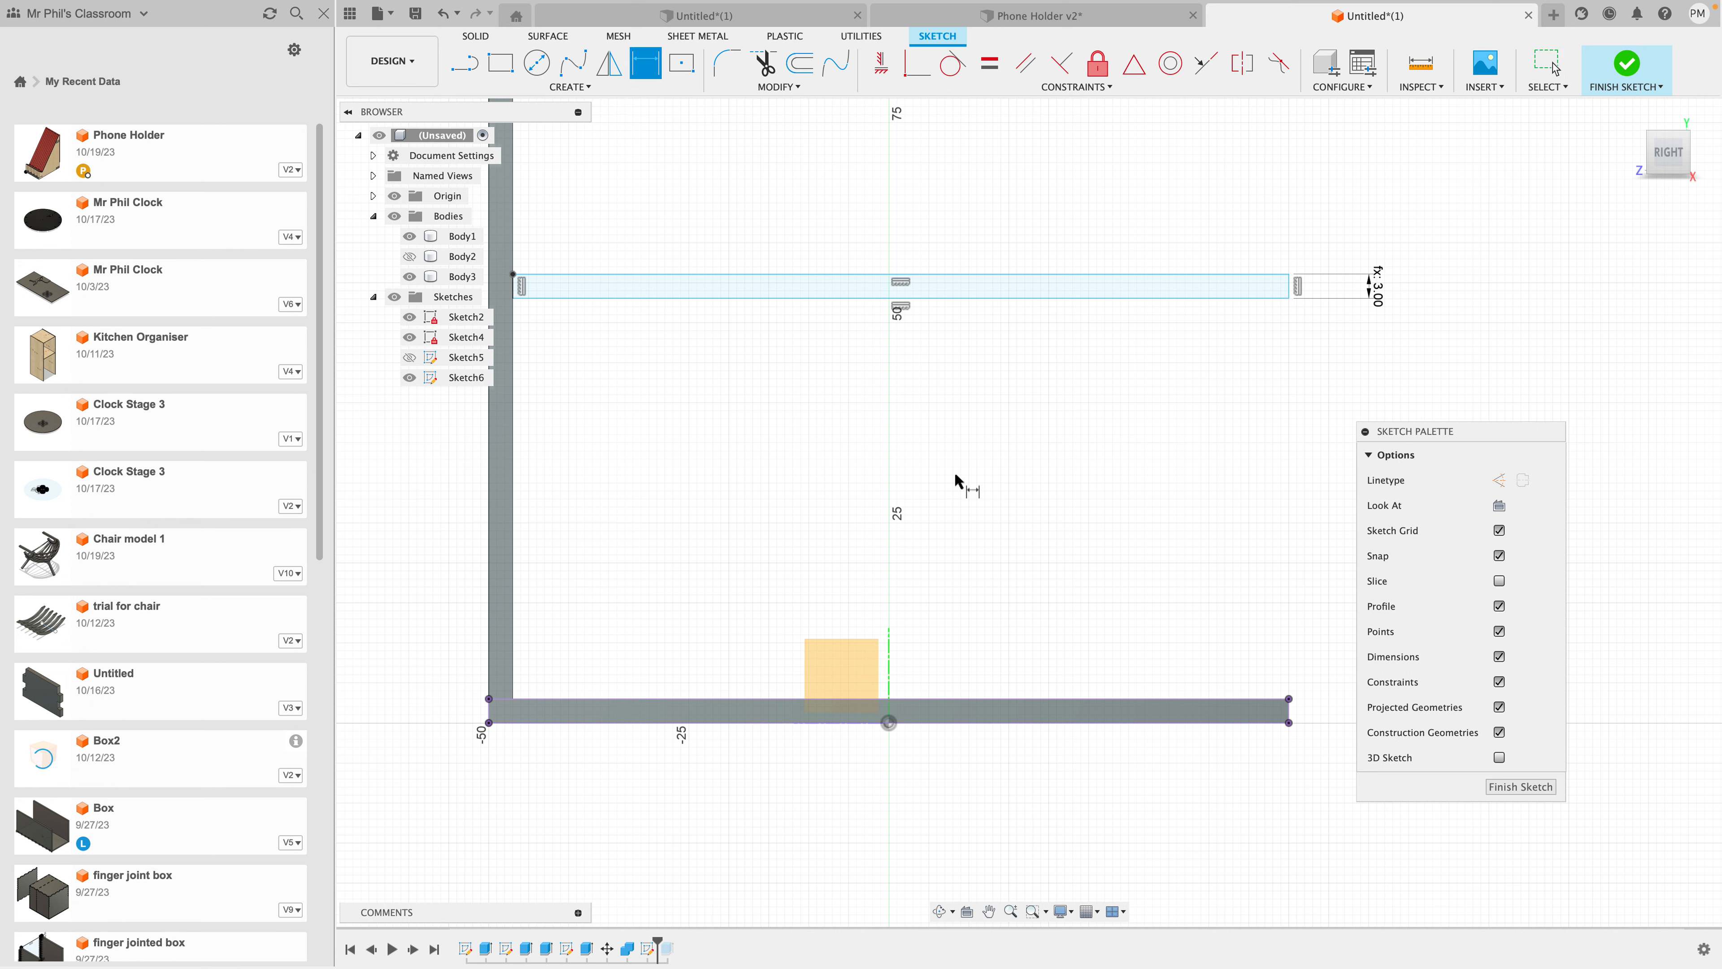
{"action": "left_click", "coordinate": [746, 698]}
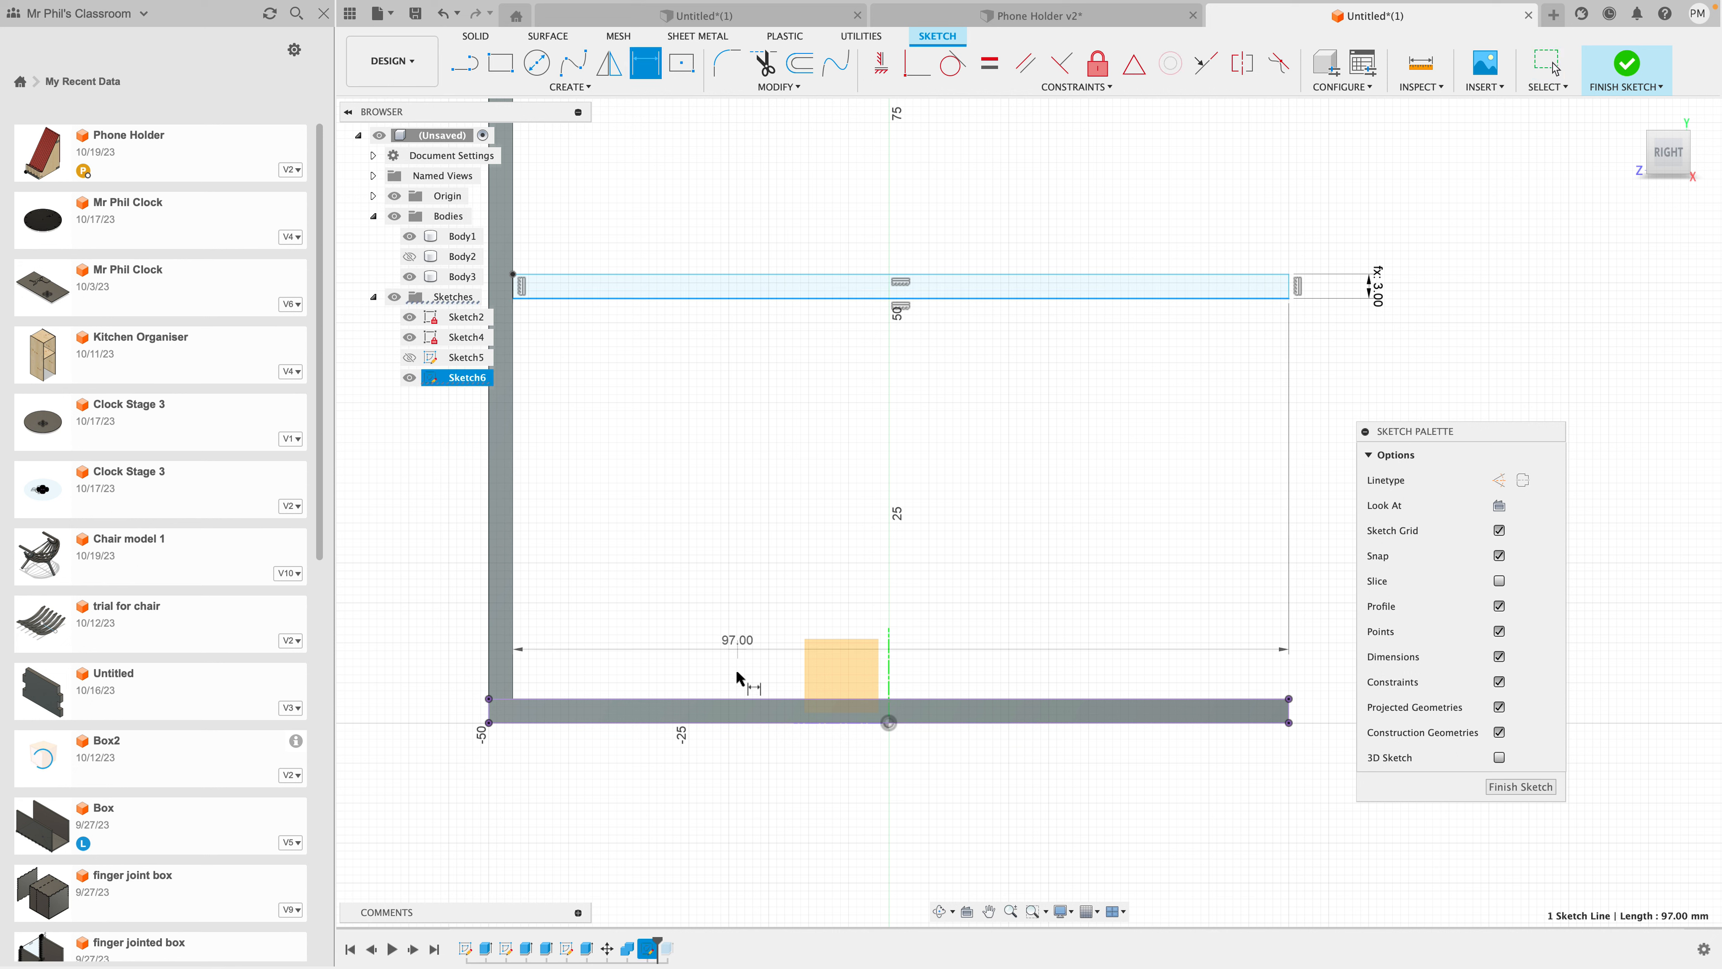
{"action": "left_click", "coordinate": [748, 699]}
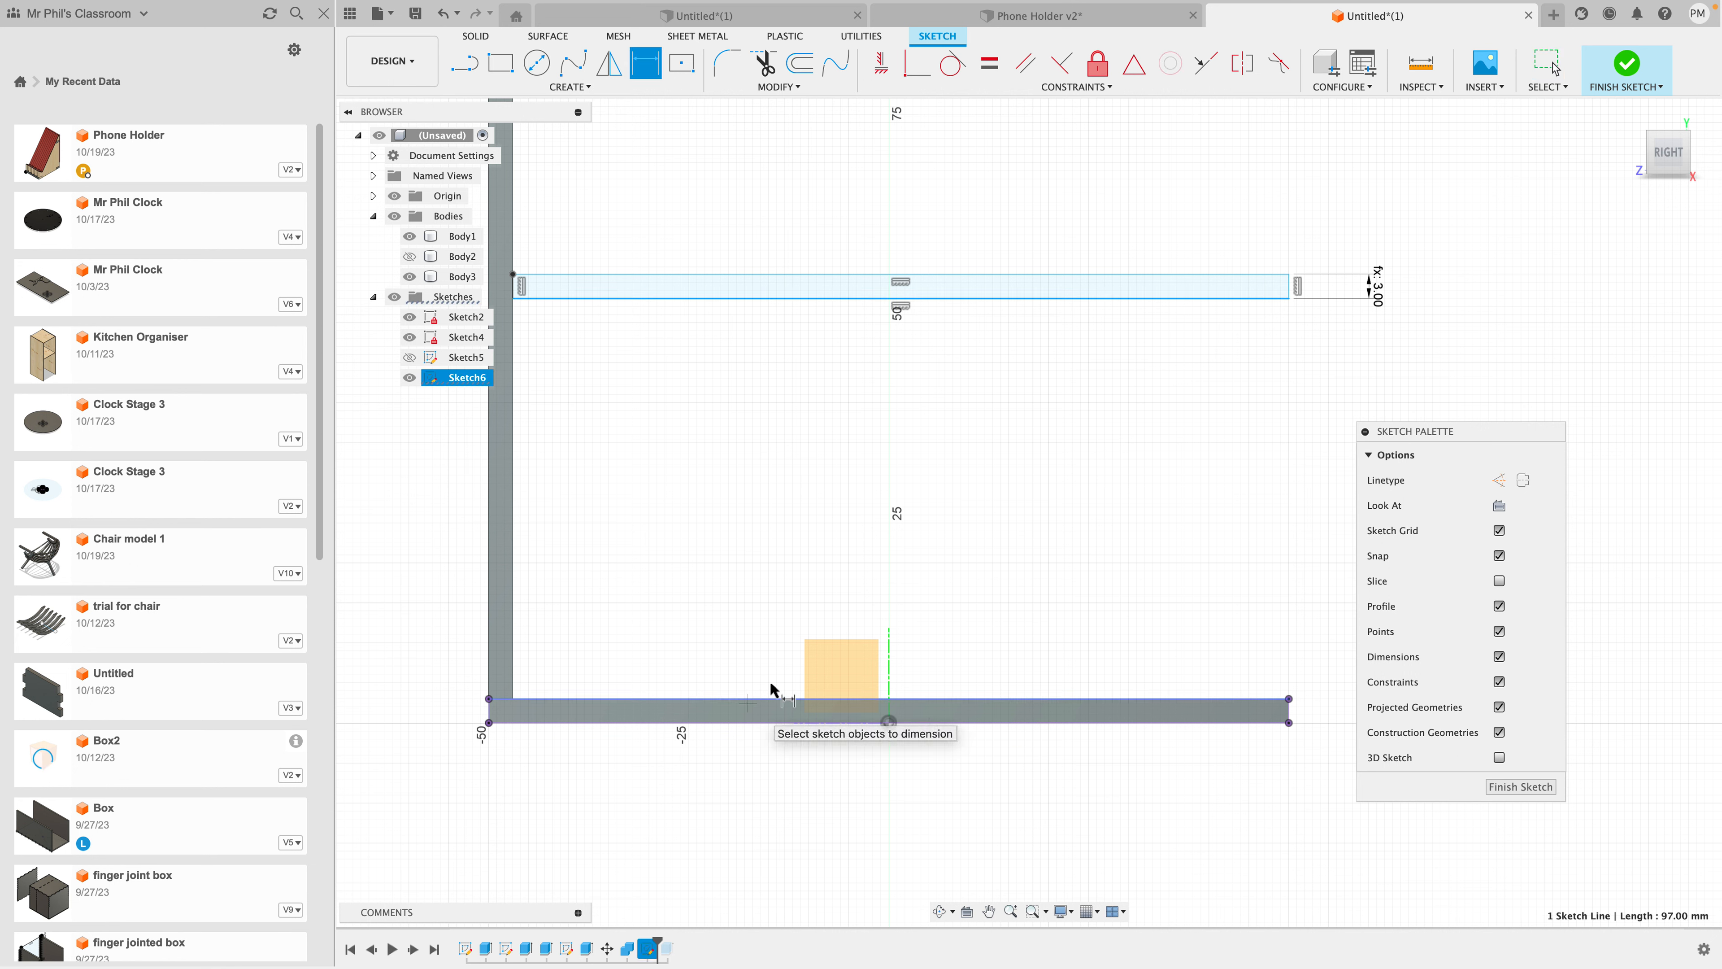
{"action": "left_click", "coordinate": [1321, 534]}
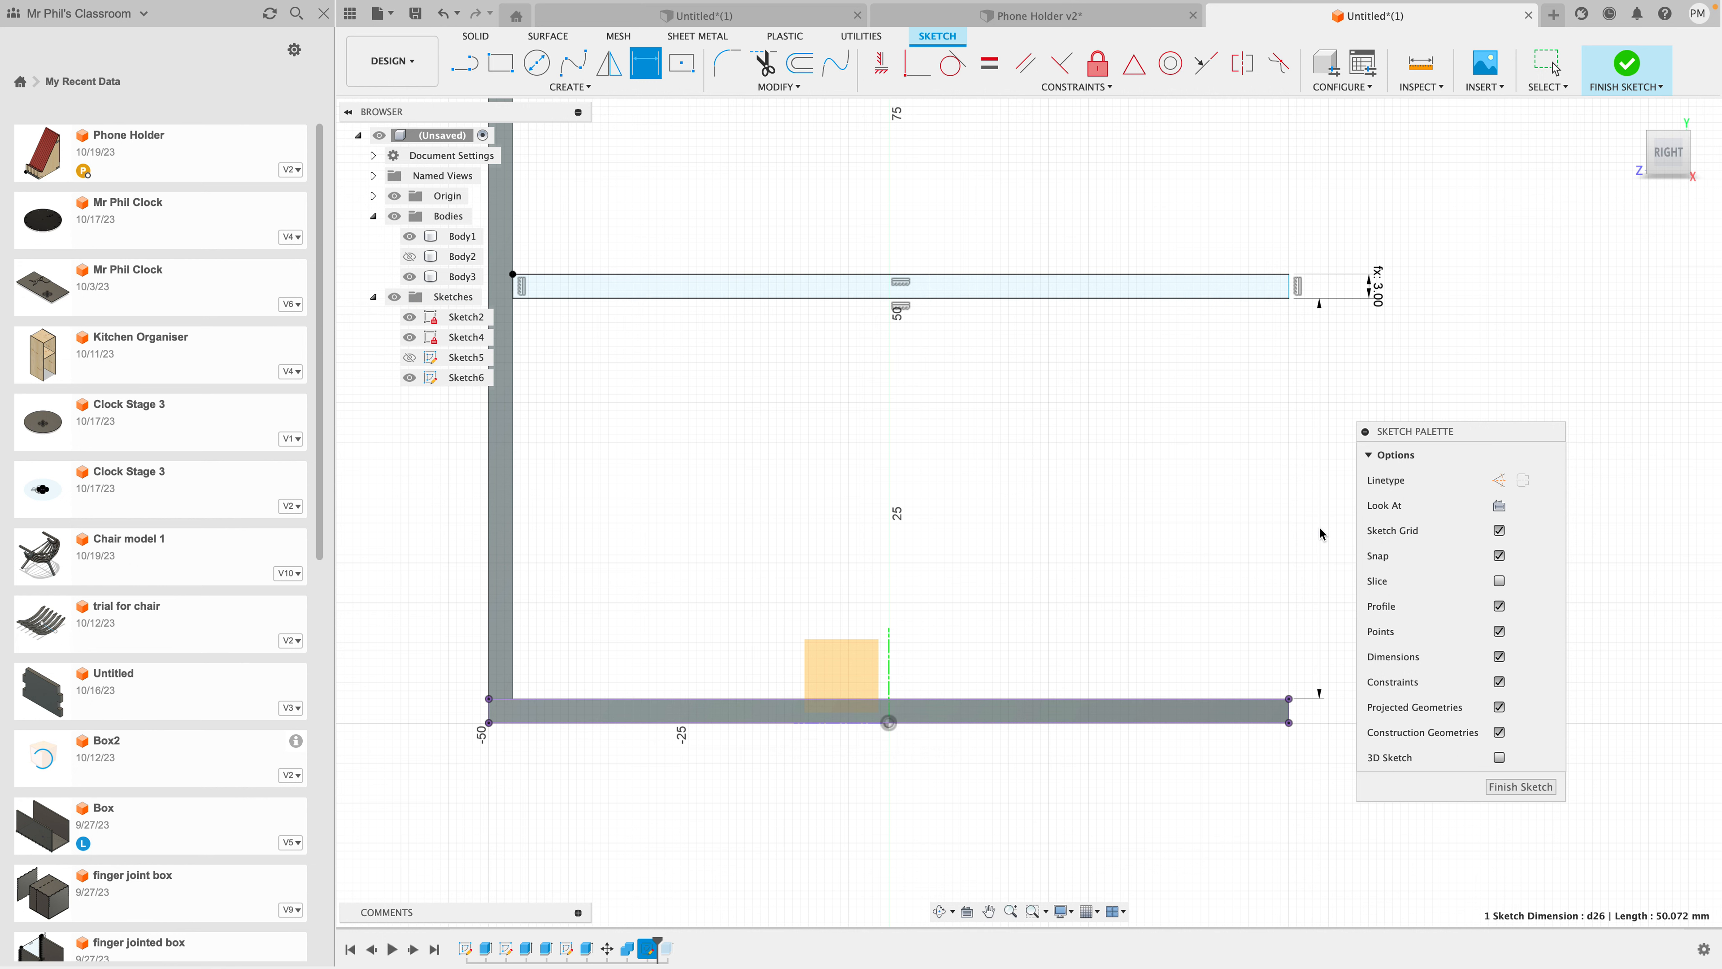
{"action": "type", "text": "50"}
{"action": "key", "text": "Return"}
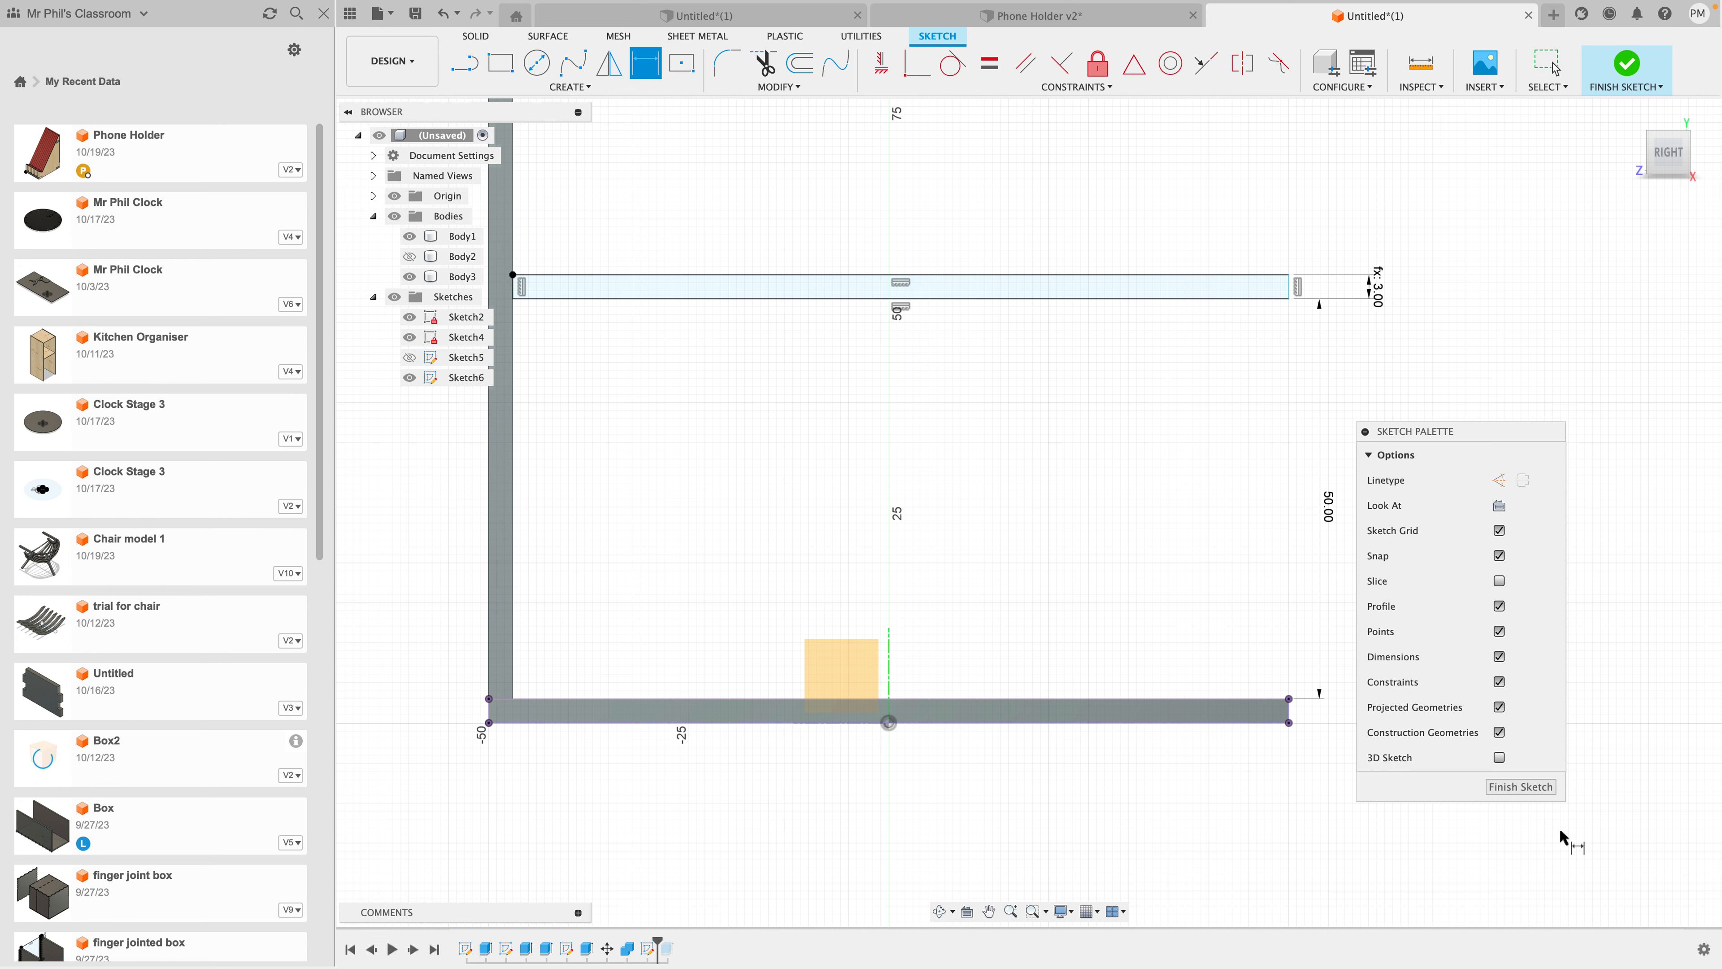
Step: Finish the sketch and extrude the shelf rectangle across the base by the negative height parameter (-height)
{"action": "left_click", "coordinate": [1521, 787]}
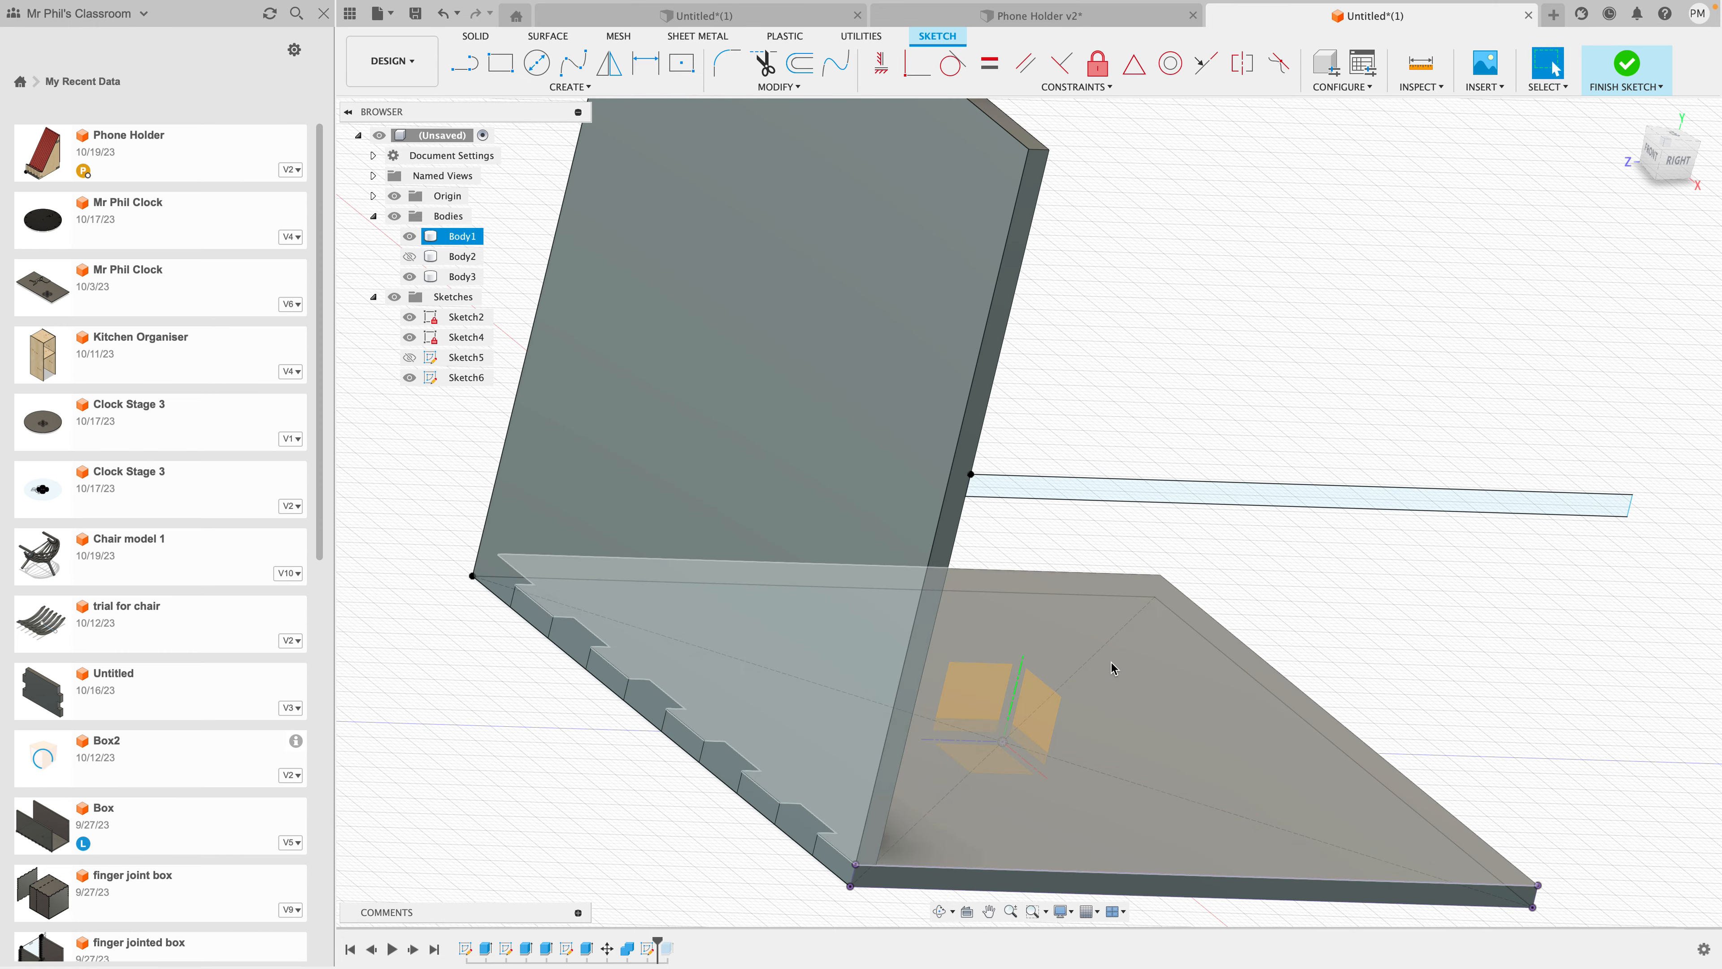
{"action": "key", "text": "e"}
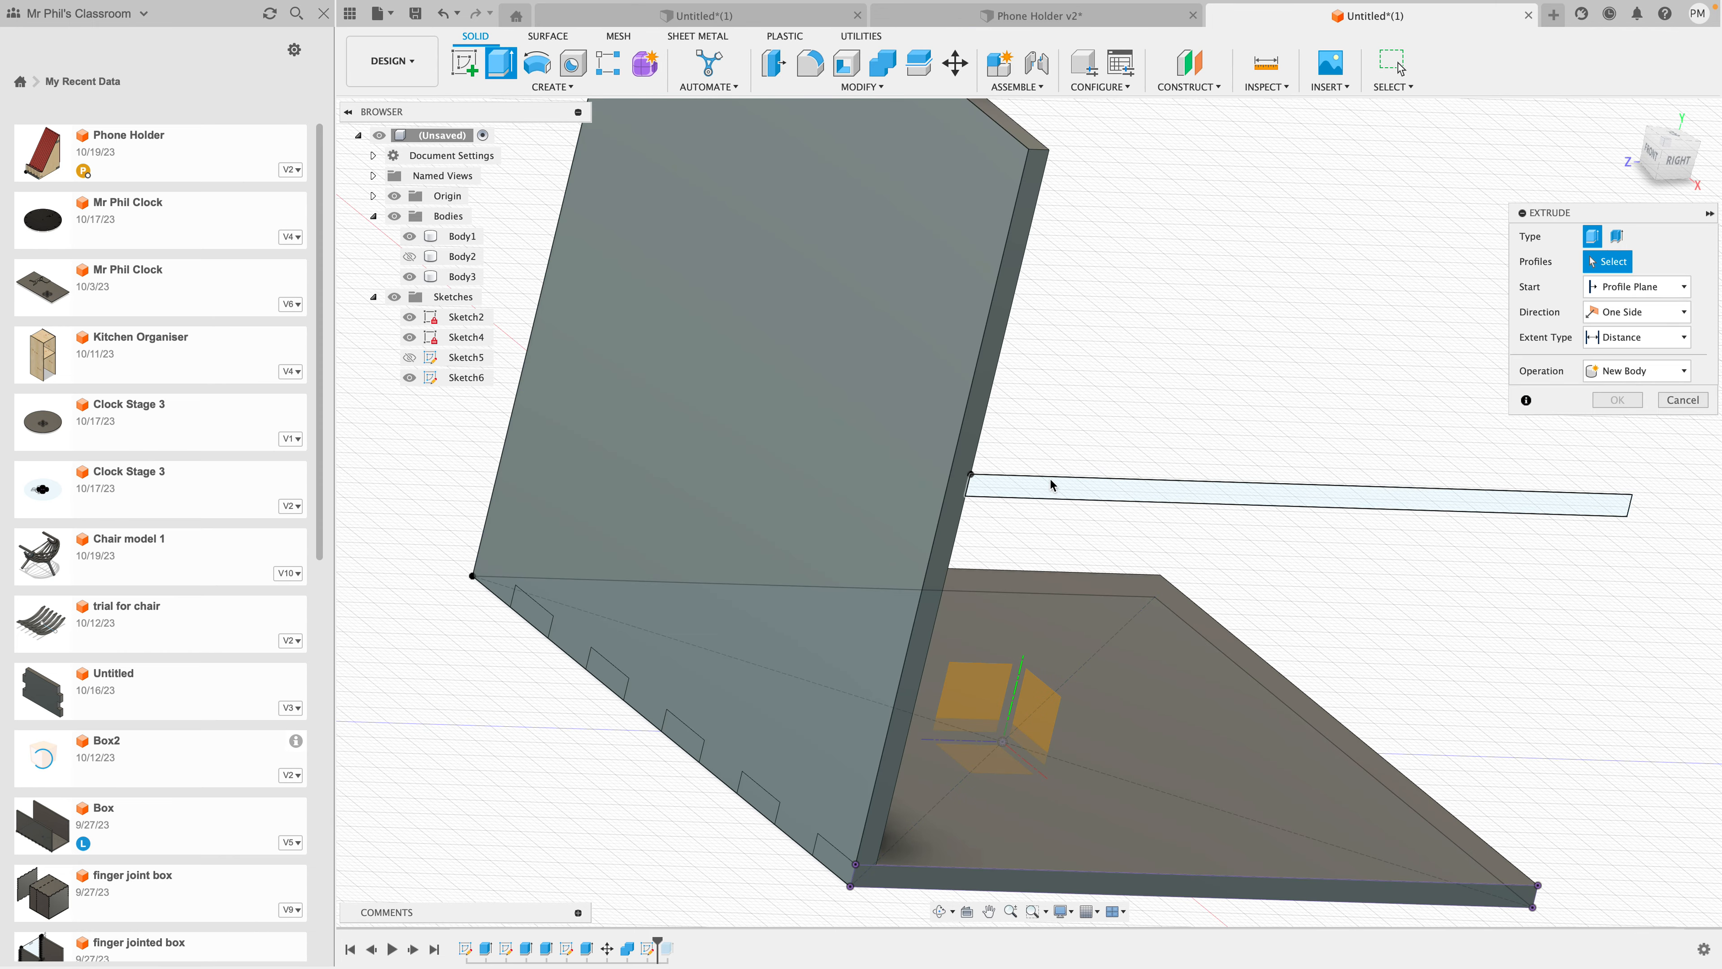
{"action": "left_click", "coordinate": [1308, 500]}
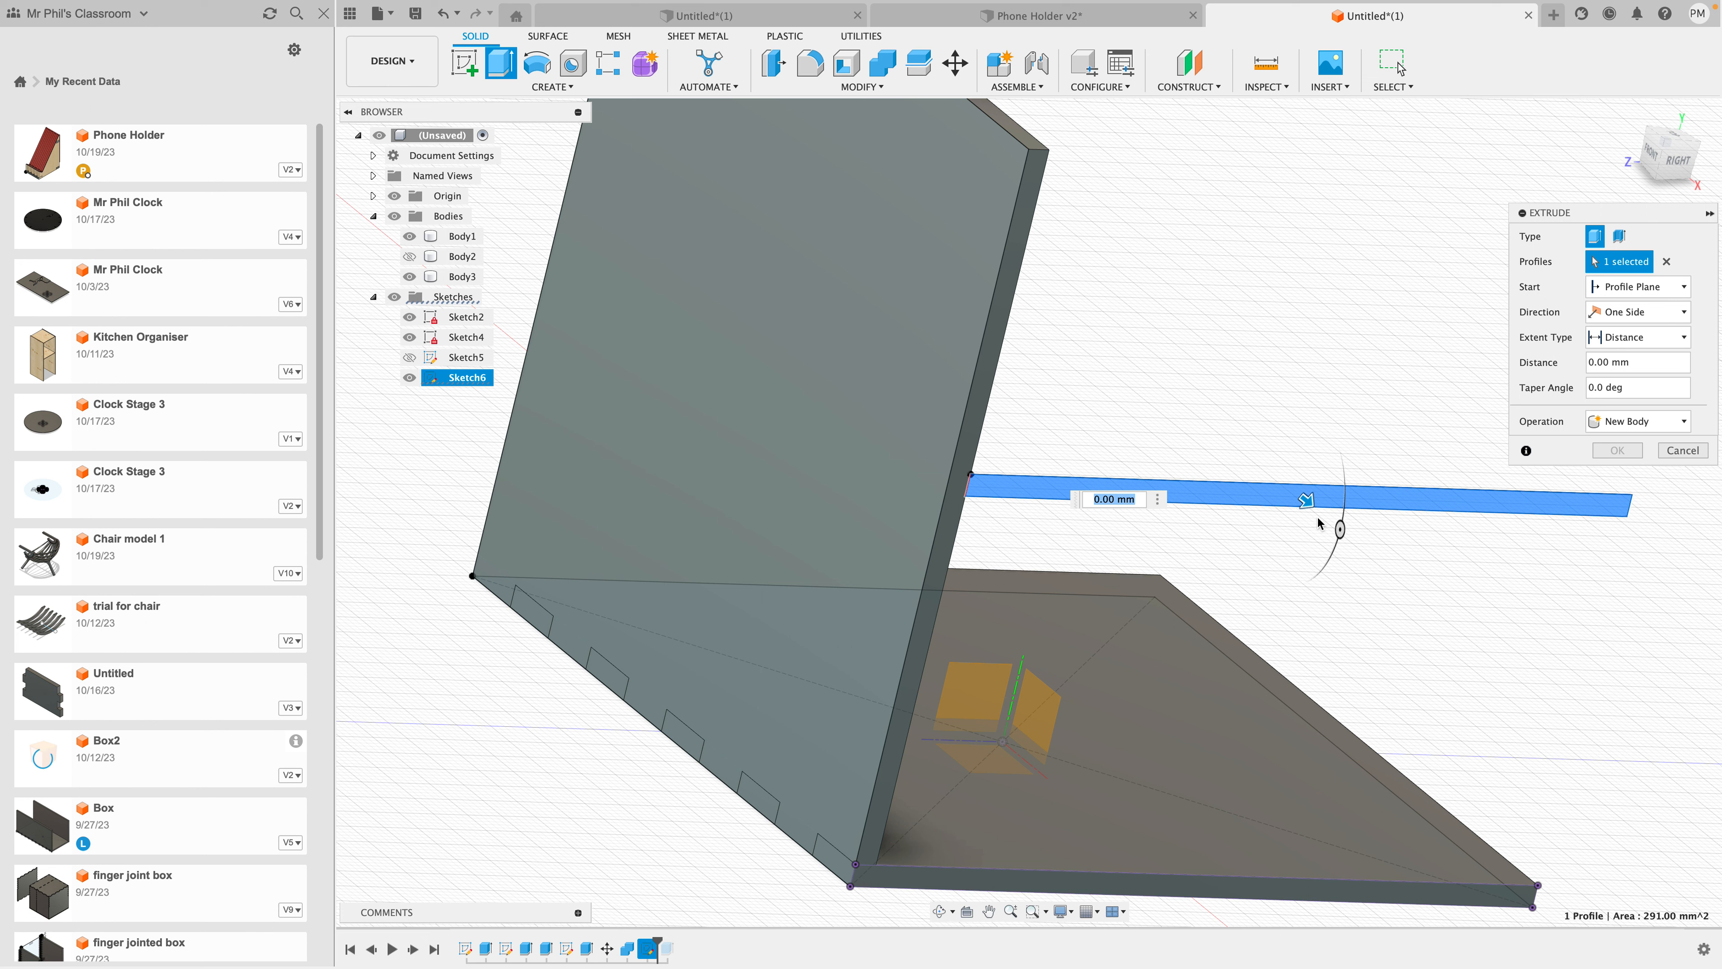
{"action": "left_click_drag", "start_coordinate": [1309, 500], "coordinate": [1152, 385]}
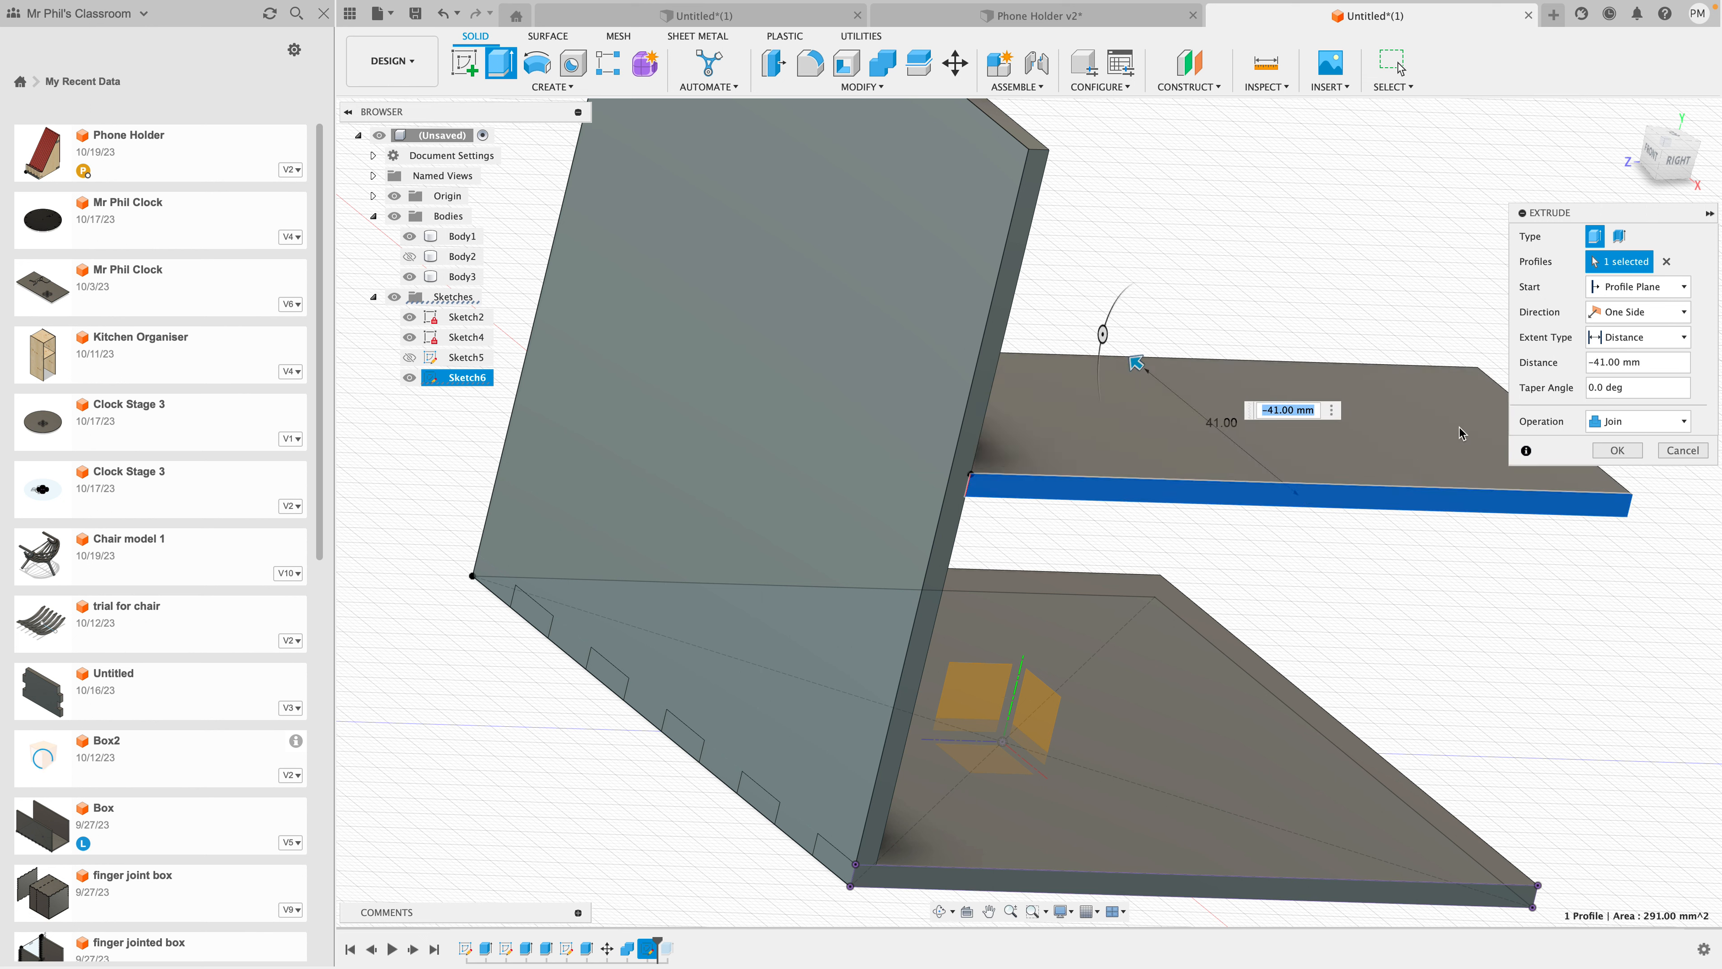
{"action": "left_click", "coordinate": [1597, 365]}
{"action": "type", "text": "-h"}
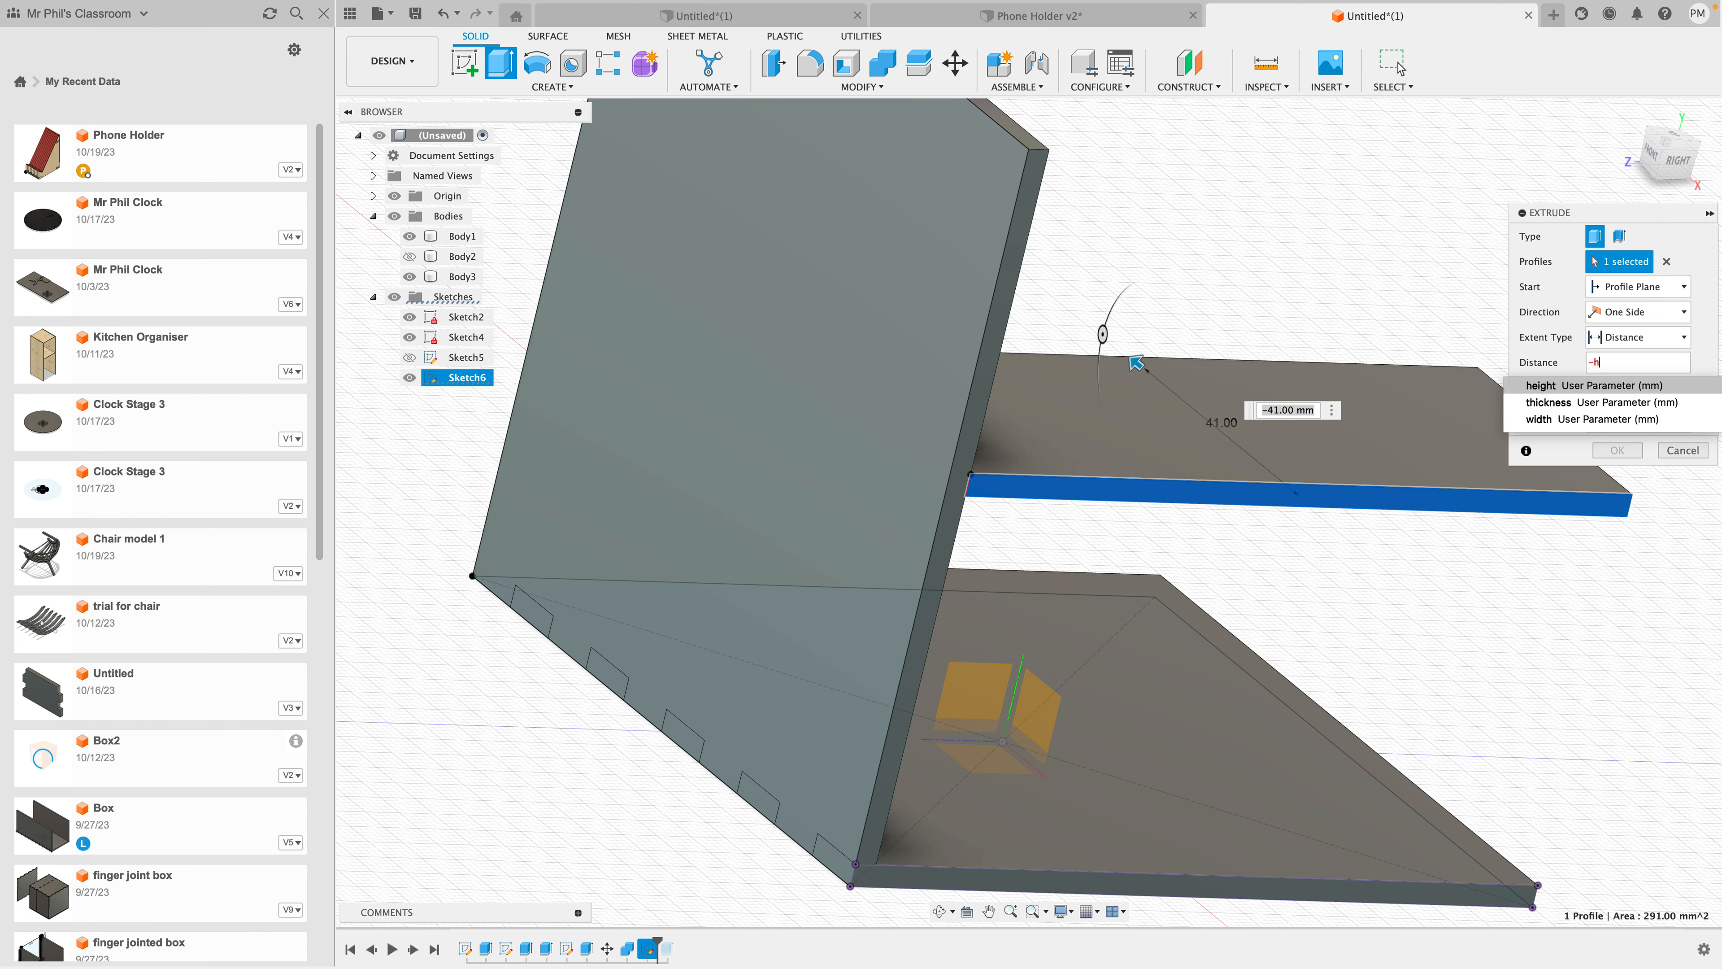
{"action": "left_click", "coordinate": [1611, 384]}
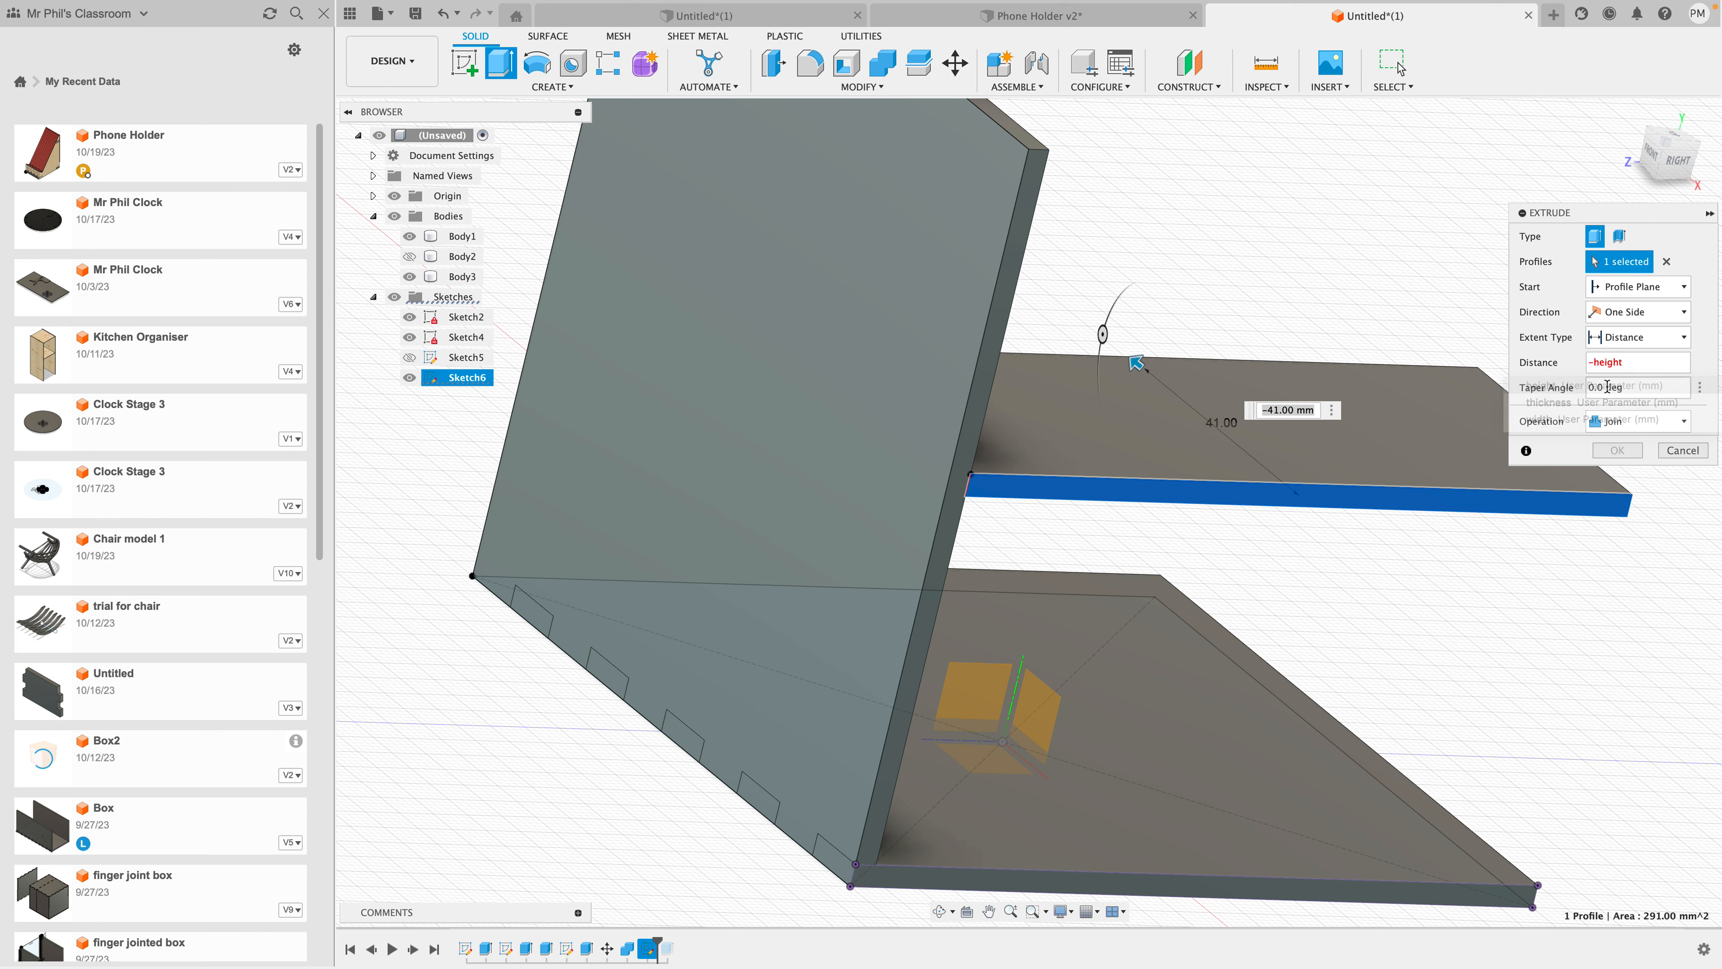
{"action": "left_click", "coordinate": [1598, 453]}
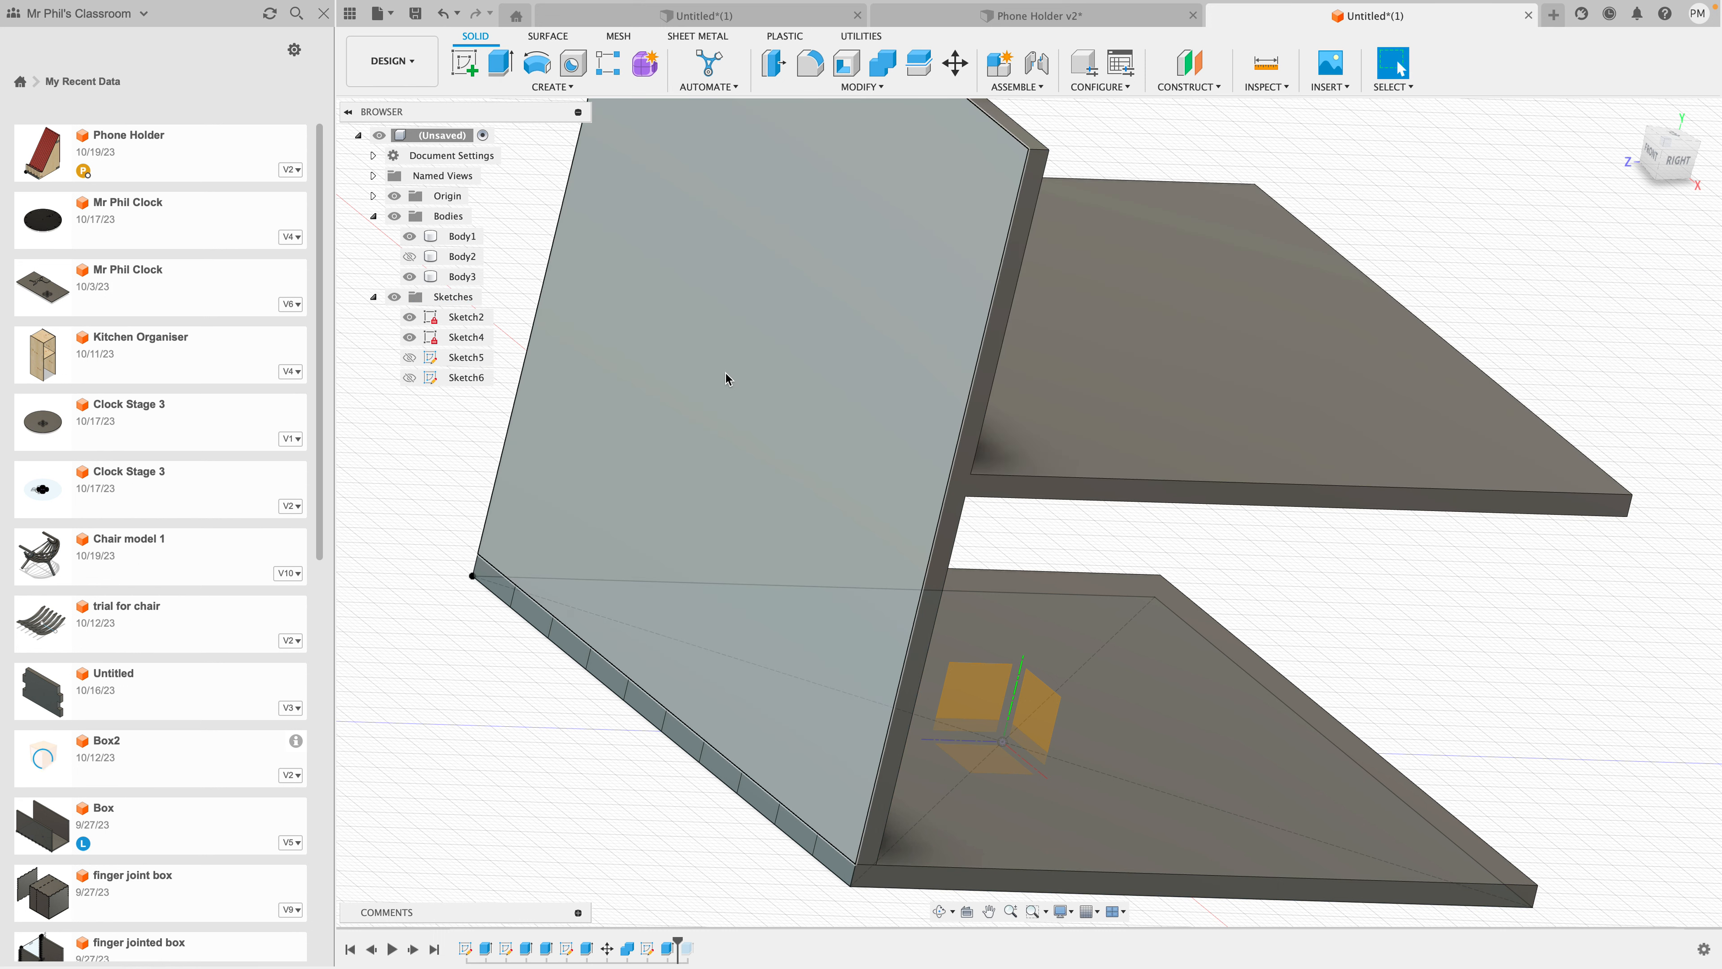
Step: Edit the shelf extrusion so its operation creates a new body instead of joining the upright panel
{"action": "left_click", "coordinate": [920, 443]}
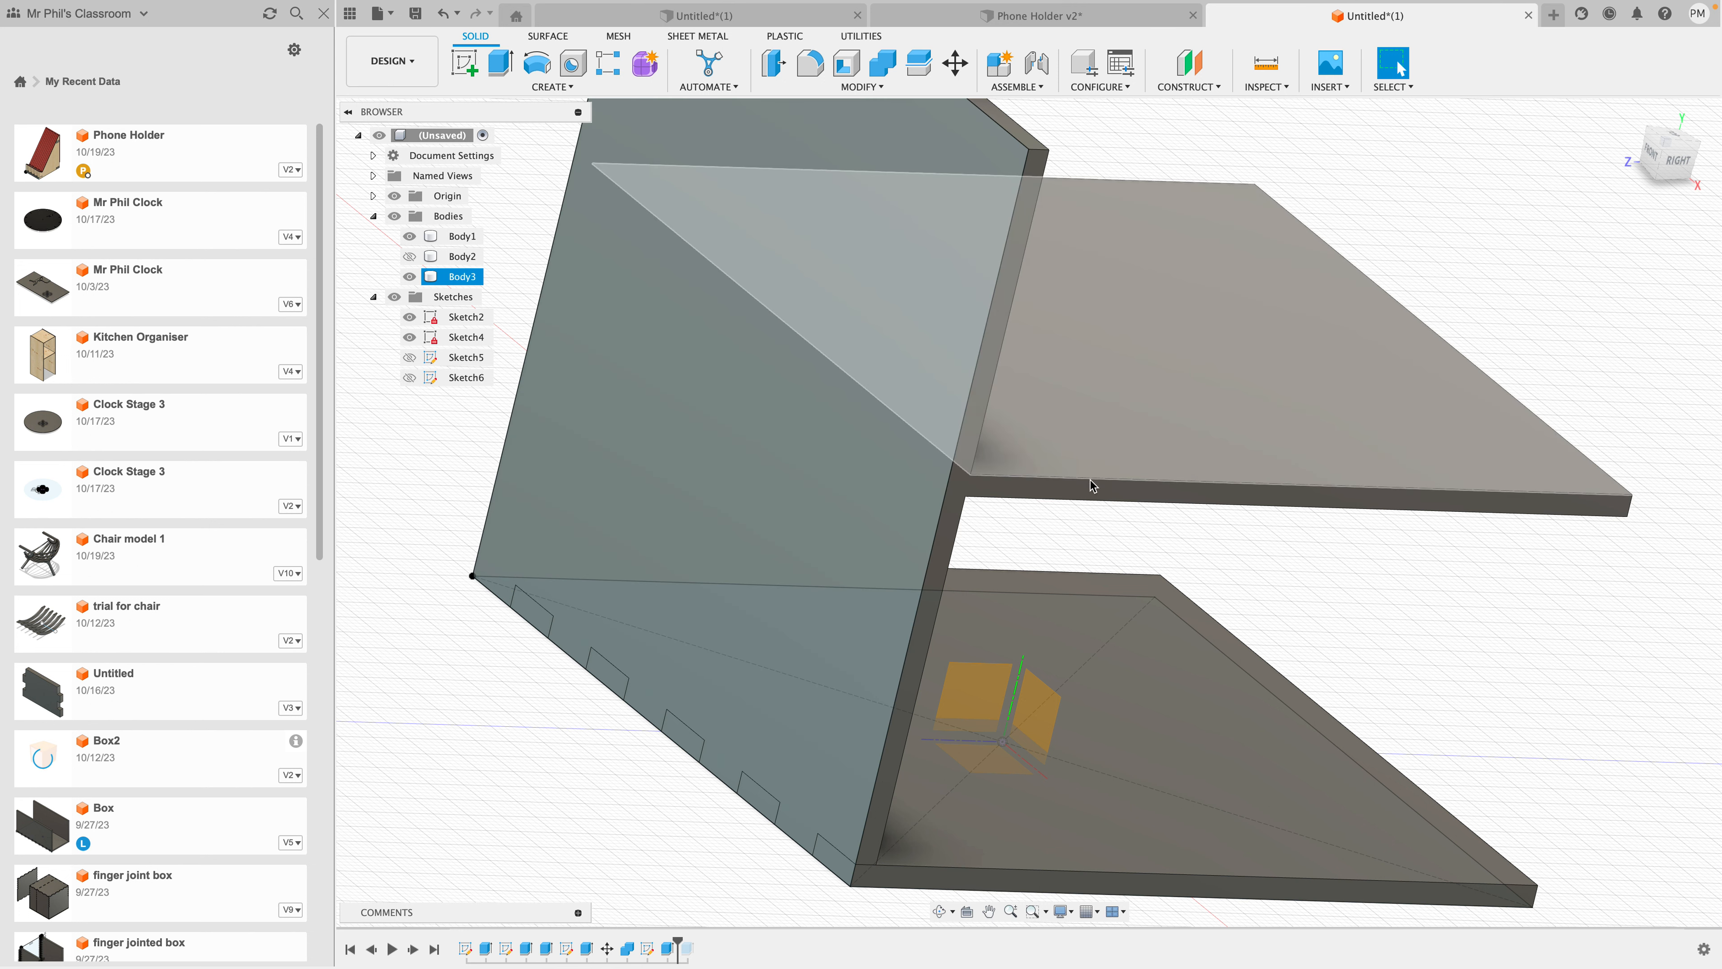
{"action": "left_click", "coordinate": [1065, 524]}
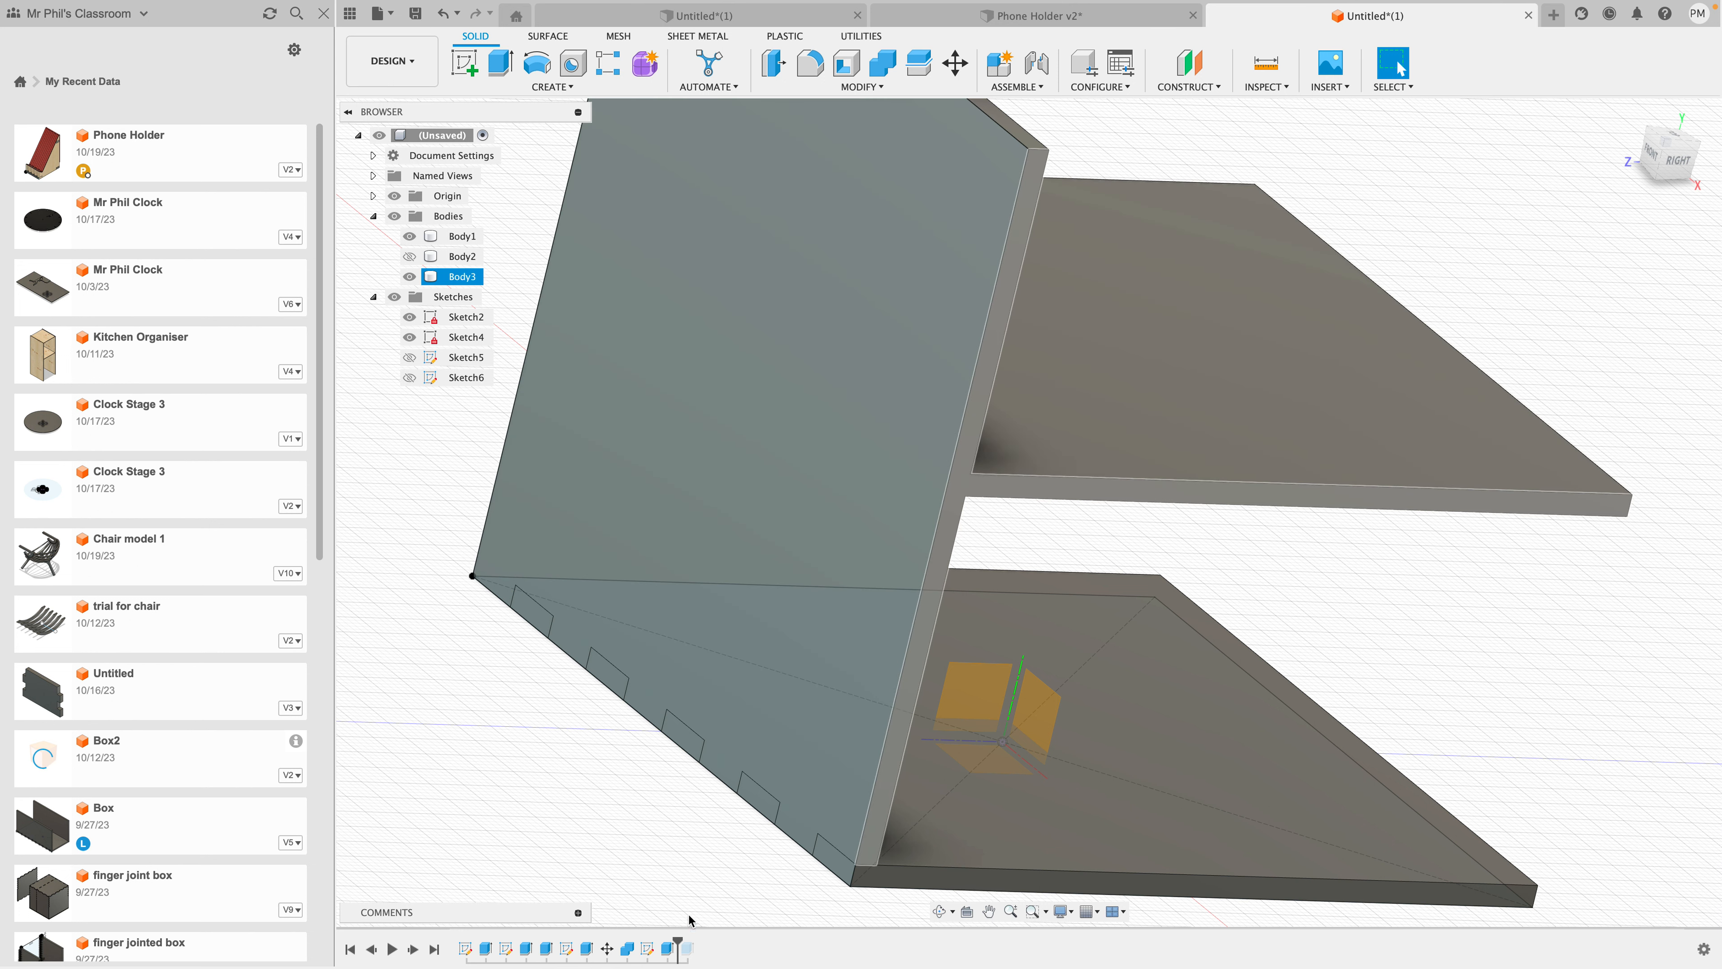
{"action": "double_click", "coordinate": [668, 949]}
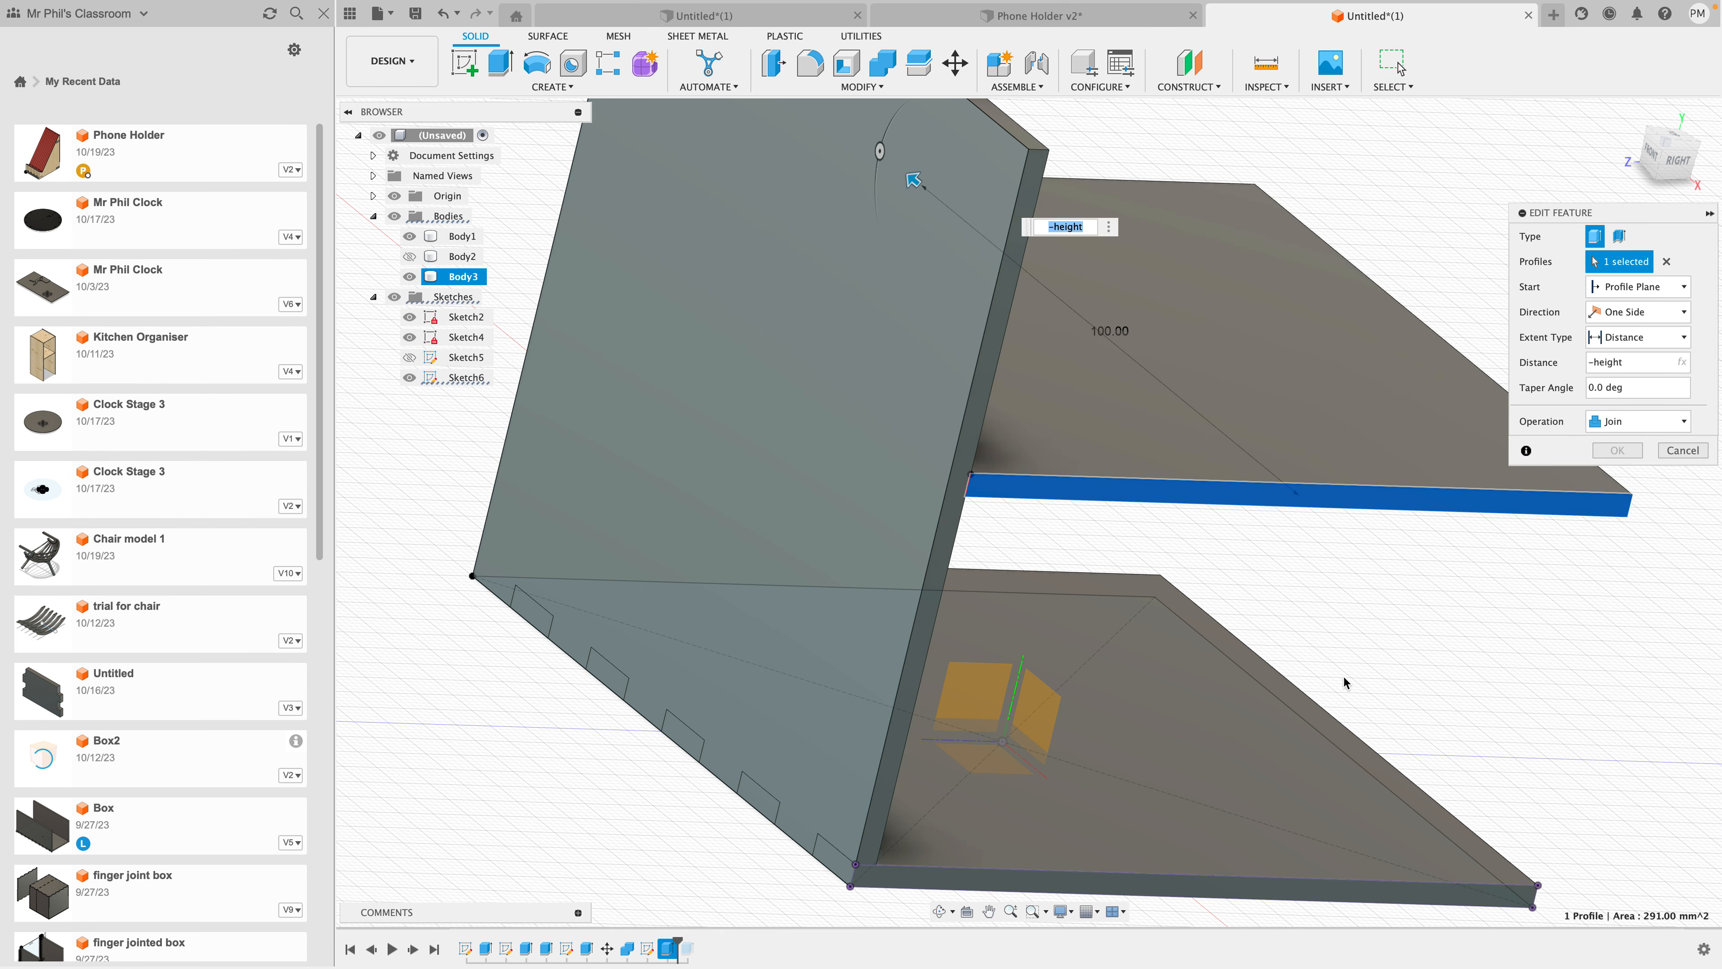
{"action": "left_click", "coordinate": [1619, 421]}
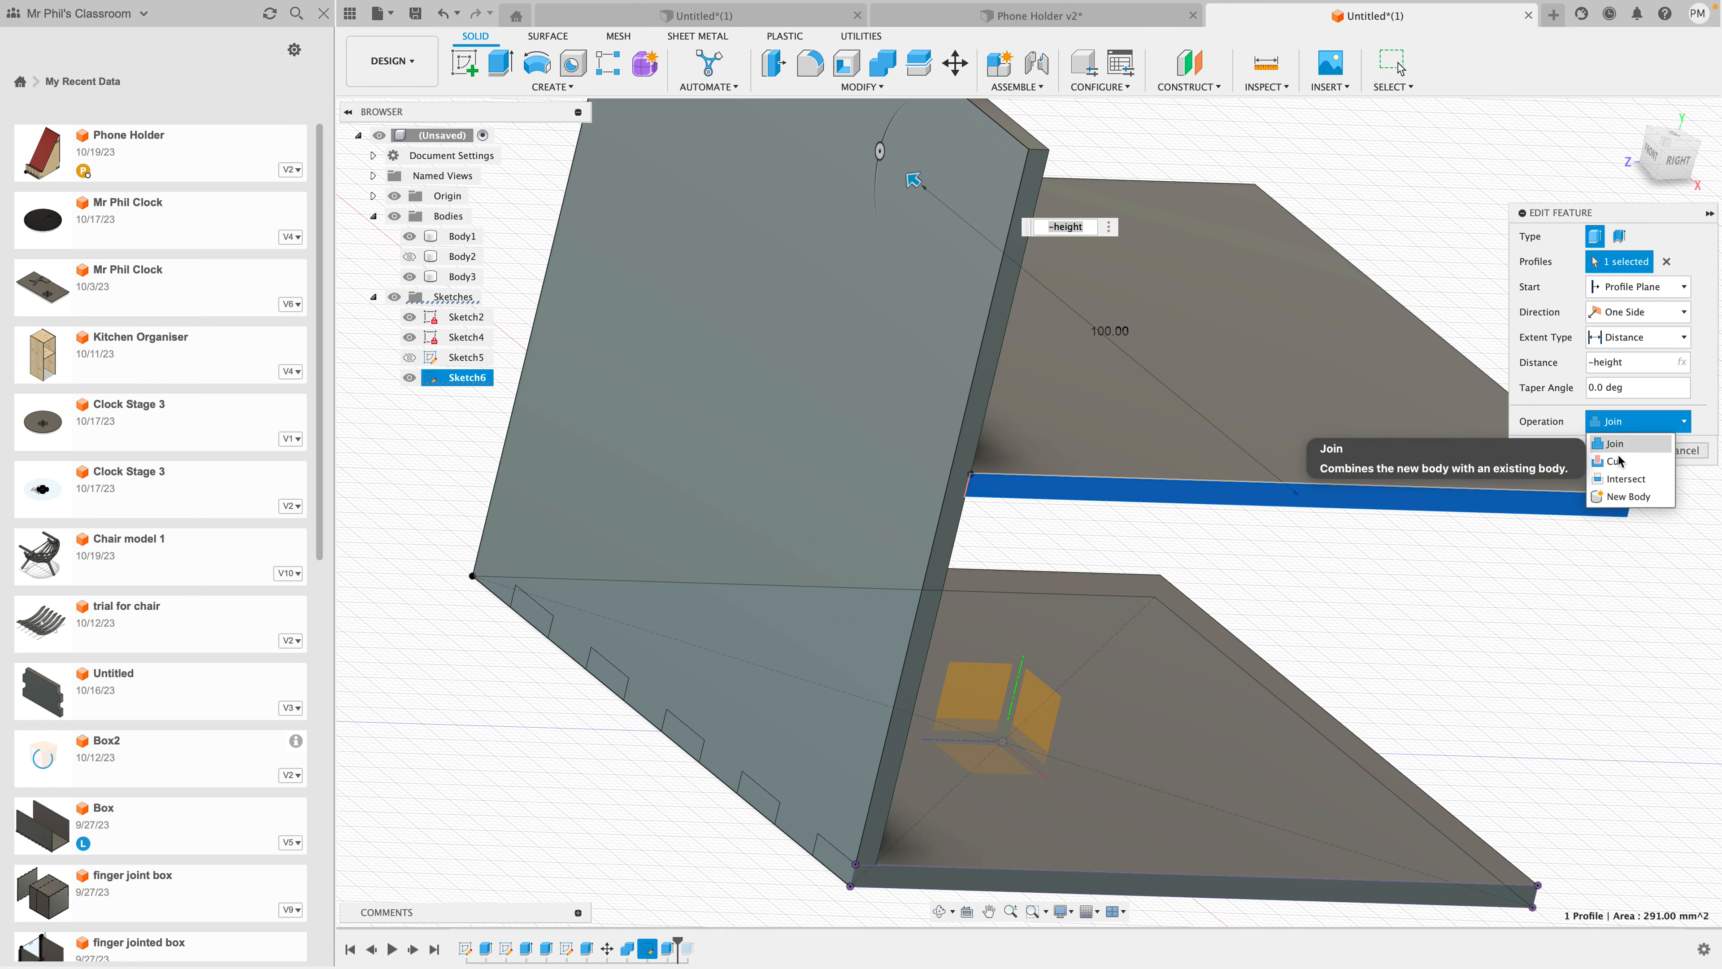
{"action": "left_click", "coordinate": [1625, 496]}
{"action": "left_click", "coordinate": [1620, 450]}
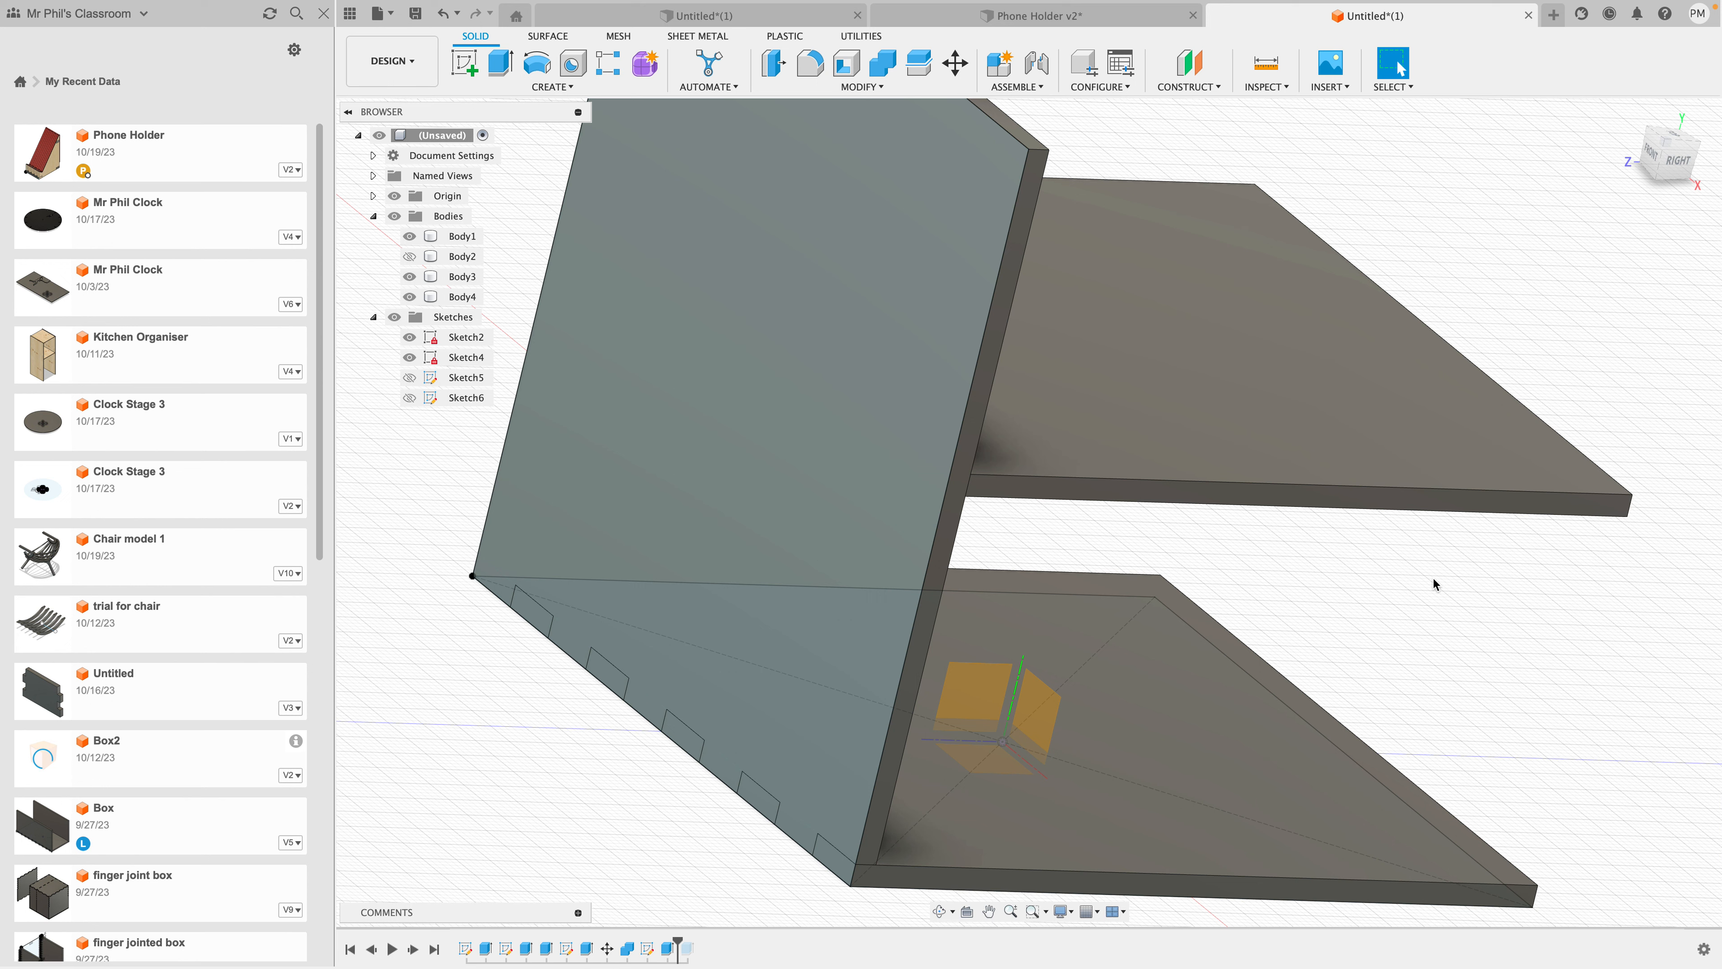
Step: Hide the upright panel body and its profile sketch to expose the shelf's end face
{"action": "scroll", "coordinate": [1098, 512], "scroll_direction": "right", "scroll_amount": 5, "text": "shift"}
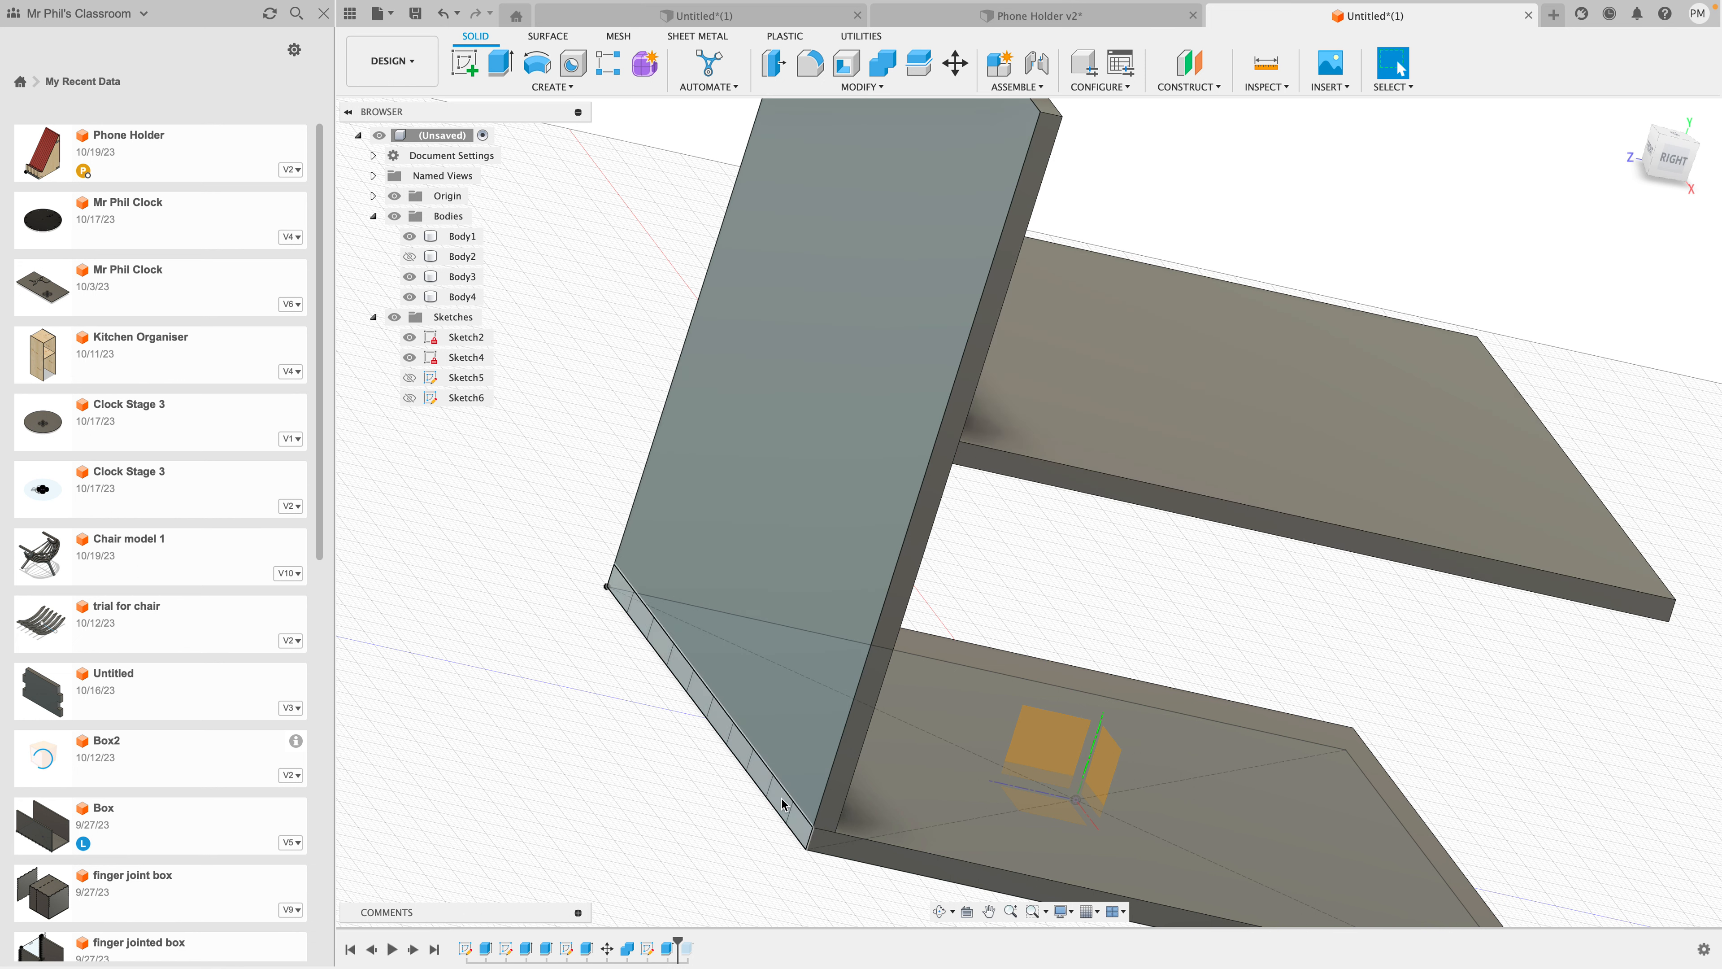
{"action": "left_click", "coordinate": [820, 342]}
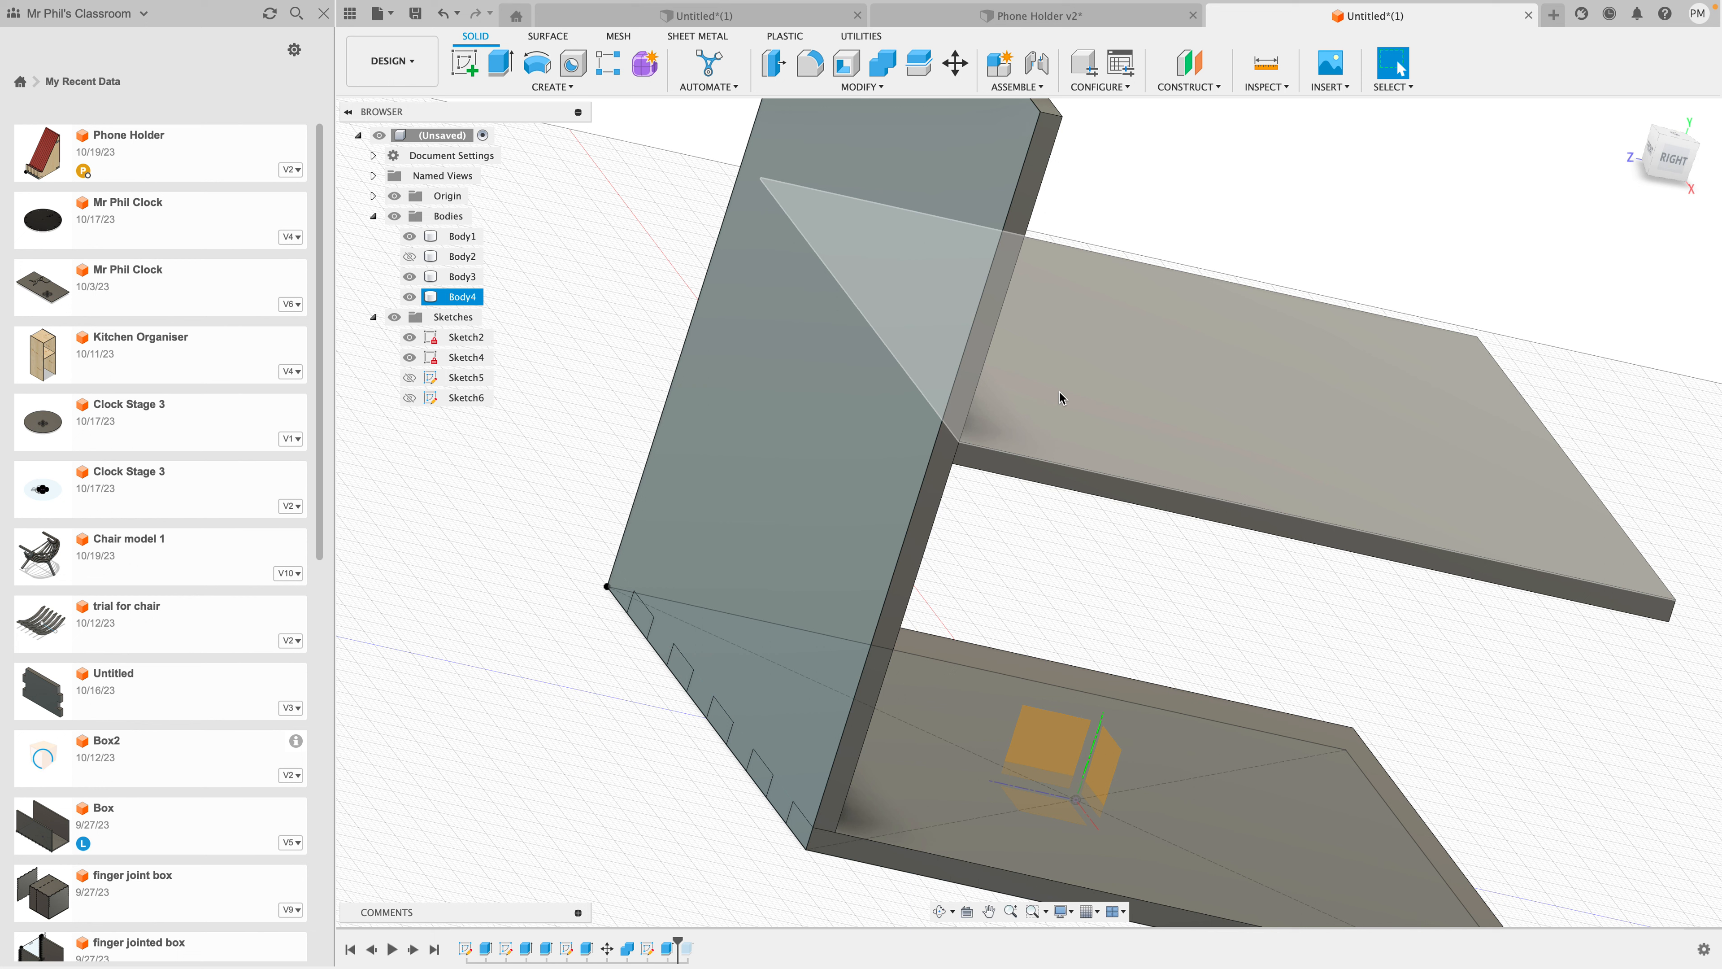
{"action": "left_click", "coordinate": [888, 278]}
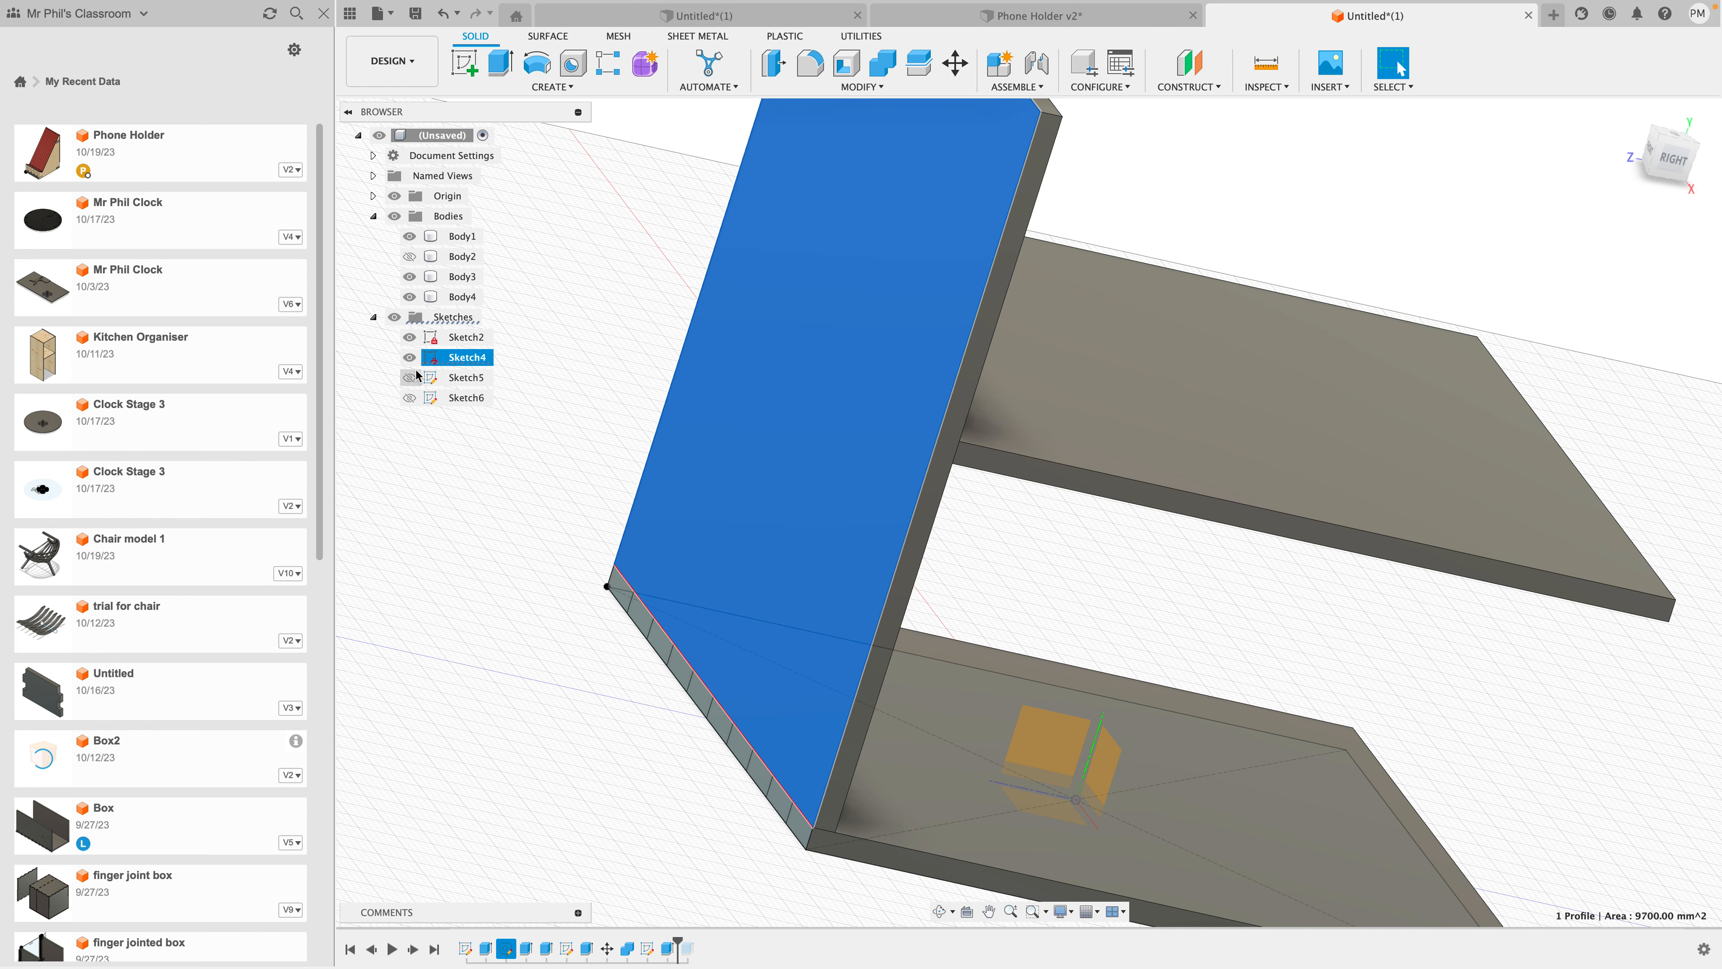
{"action": "left_click", "coordinate": [410, 357]}
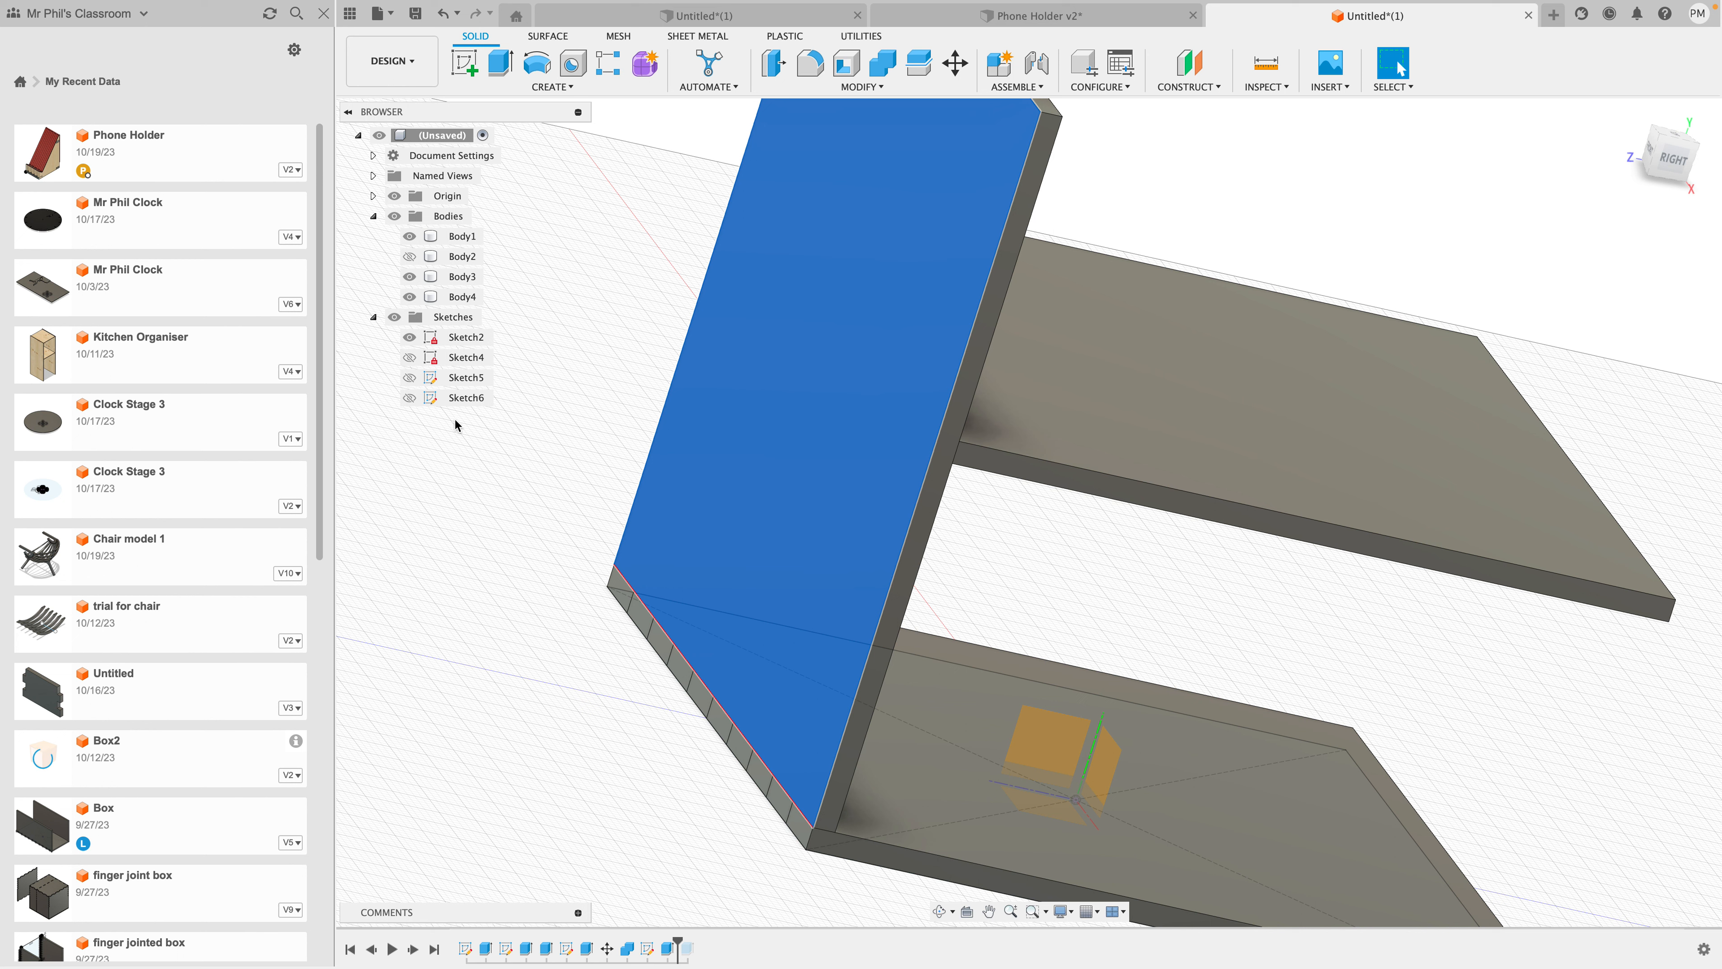
{"action": "left_click", "coordinate": [411, 359]}
{"action": "left_click", "coordinate": [409, 276]}
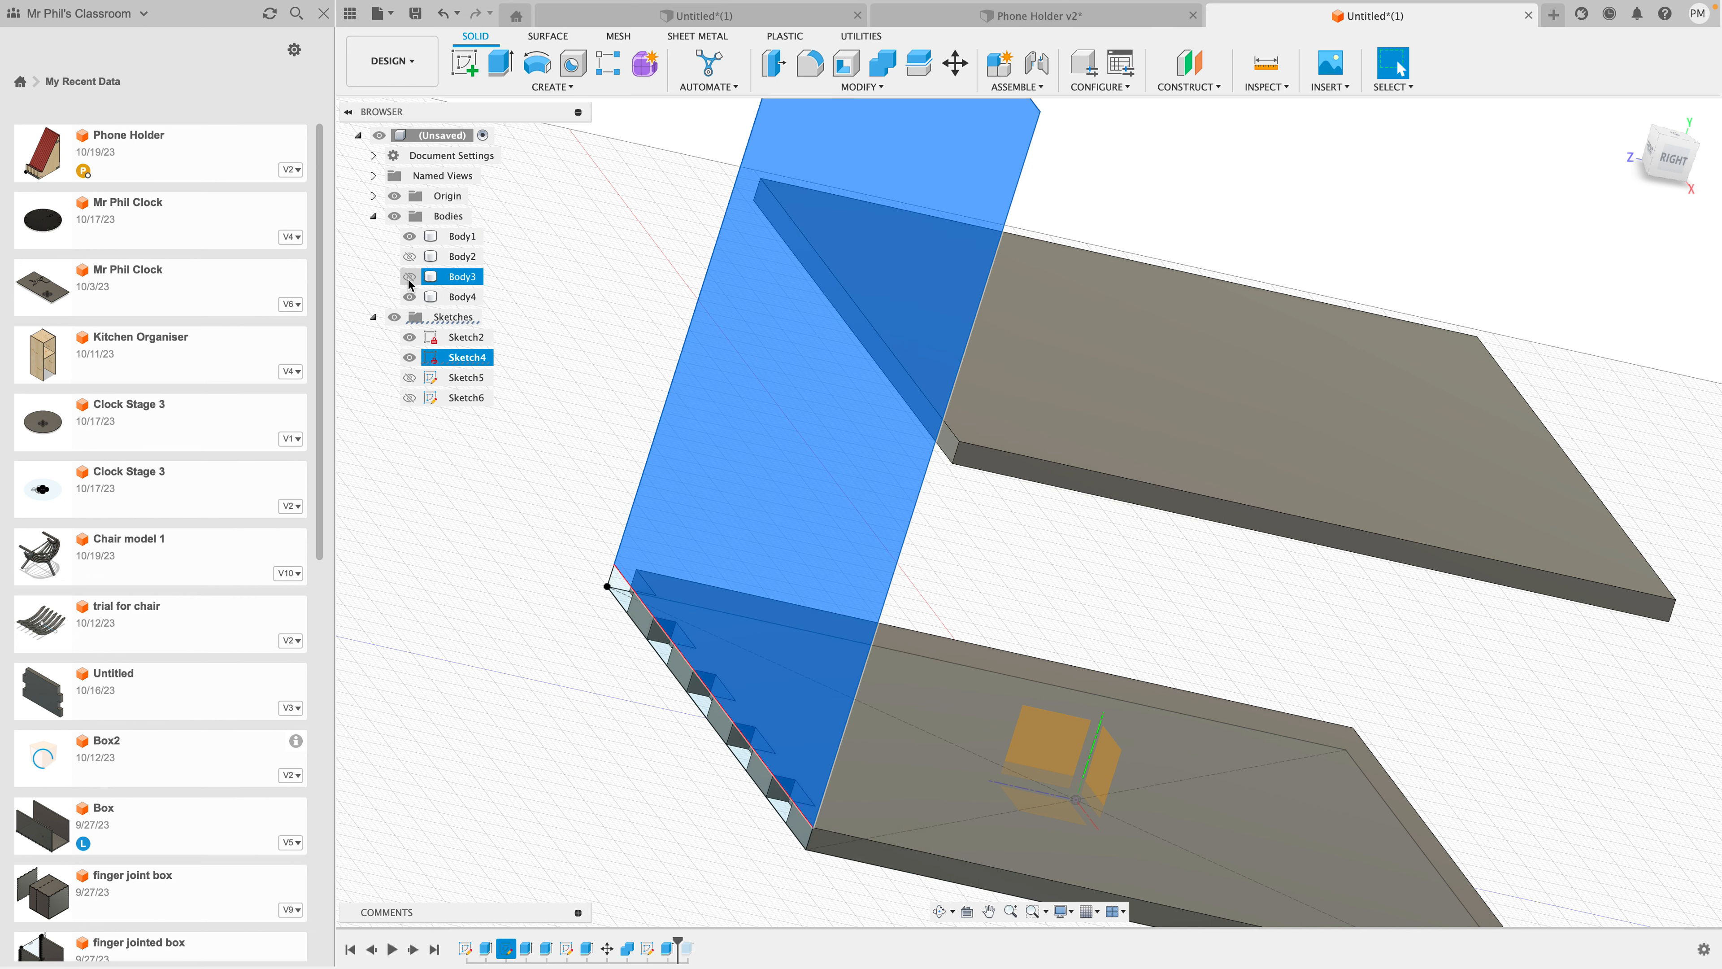
{"action": "left_click", "coordinate": [460, 427]}
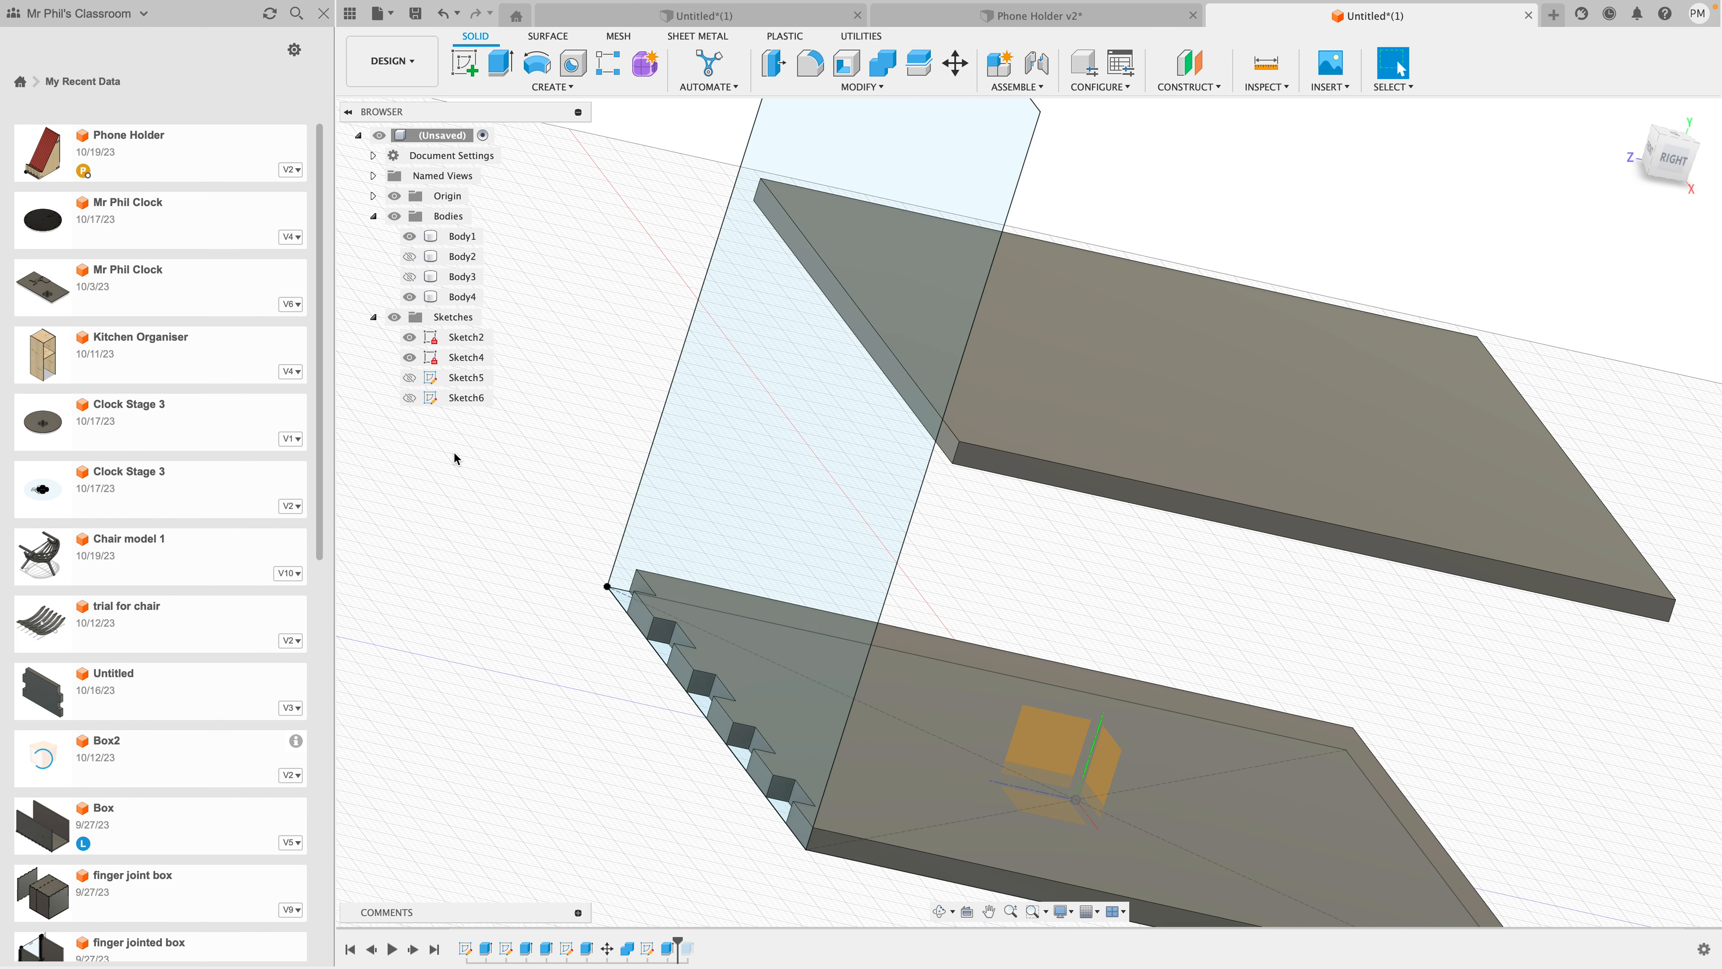
{"action": "left_click", "coordinate": [410, 357]}
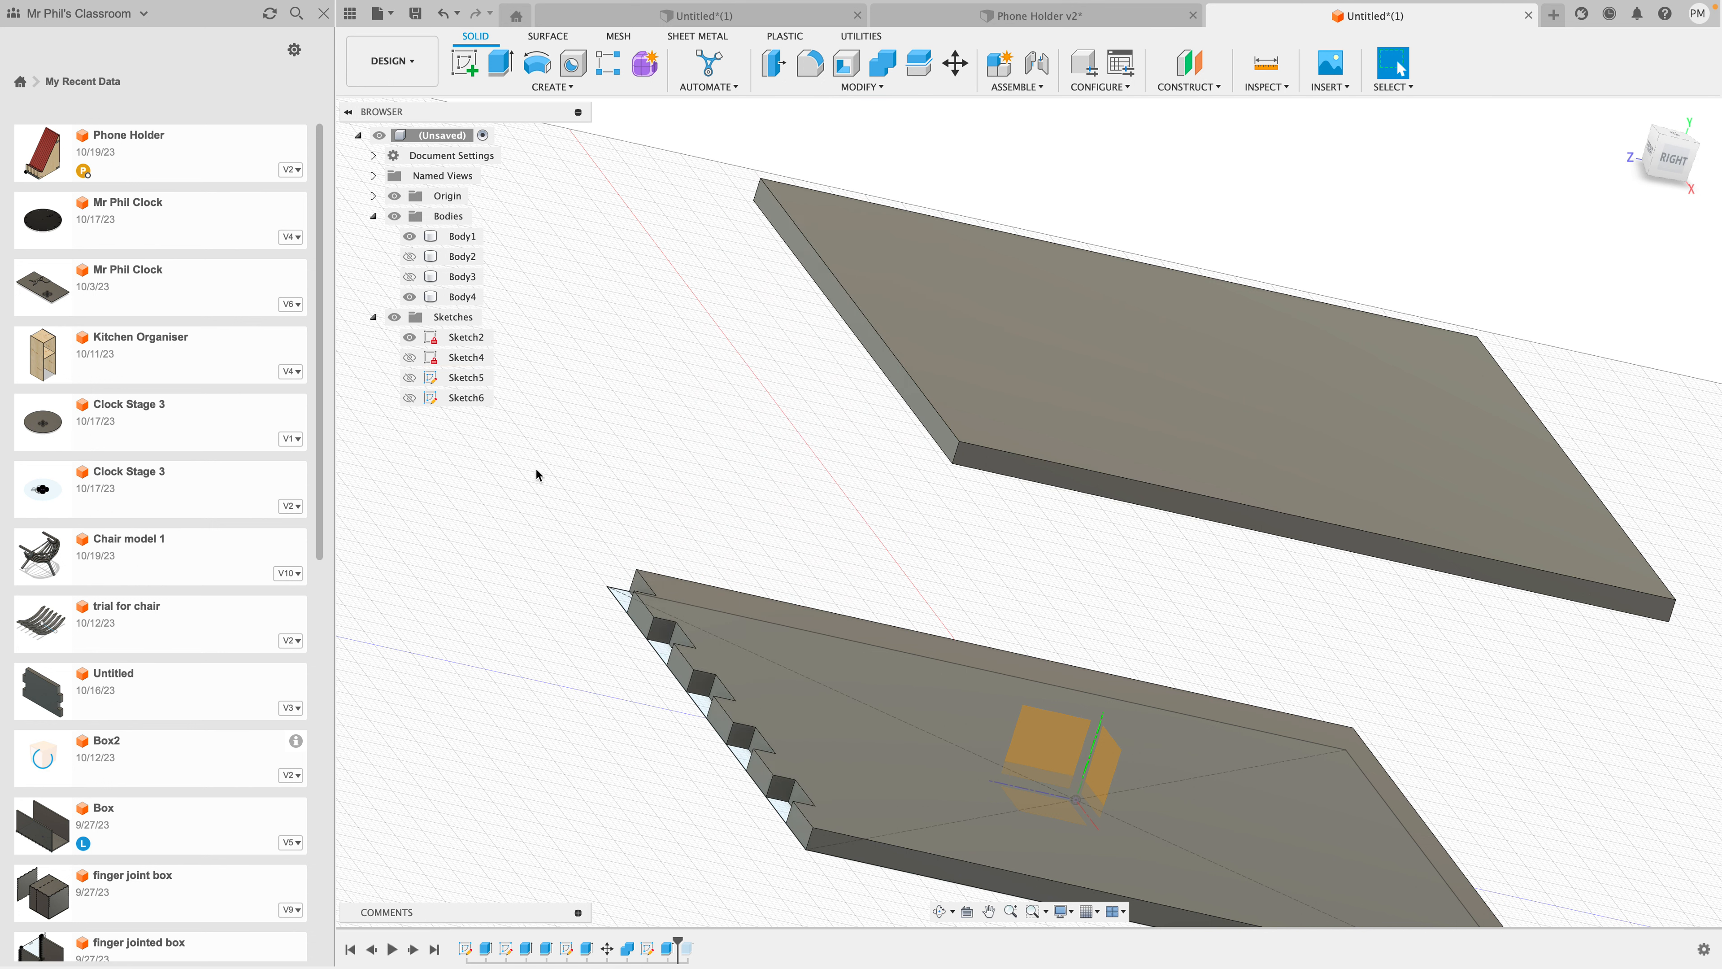
Step: Sketch a rectangle about 23 mm wide near the middle of the shelf's end face, spanning its full thickness
{"action": "left_click", "coordinate": [465, 63]}
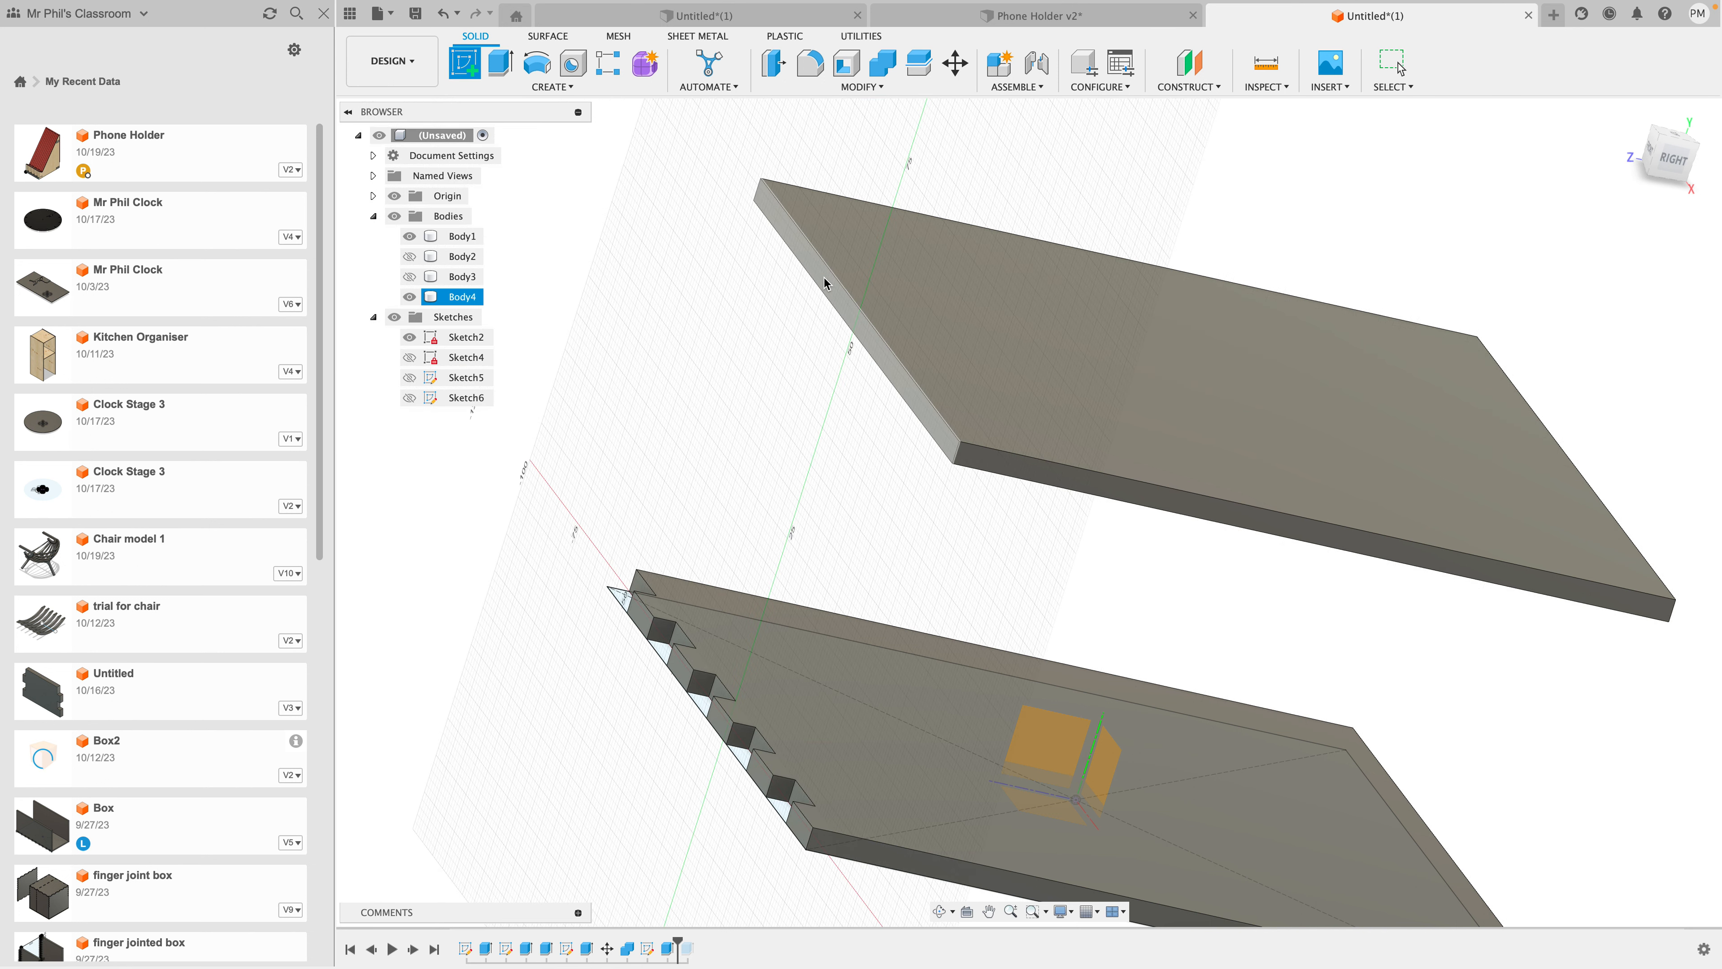
{"action": "left_click", "coordinate": [834, 282]}
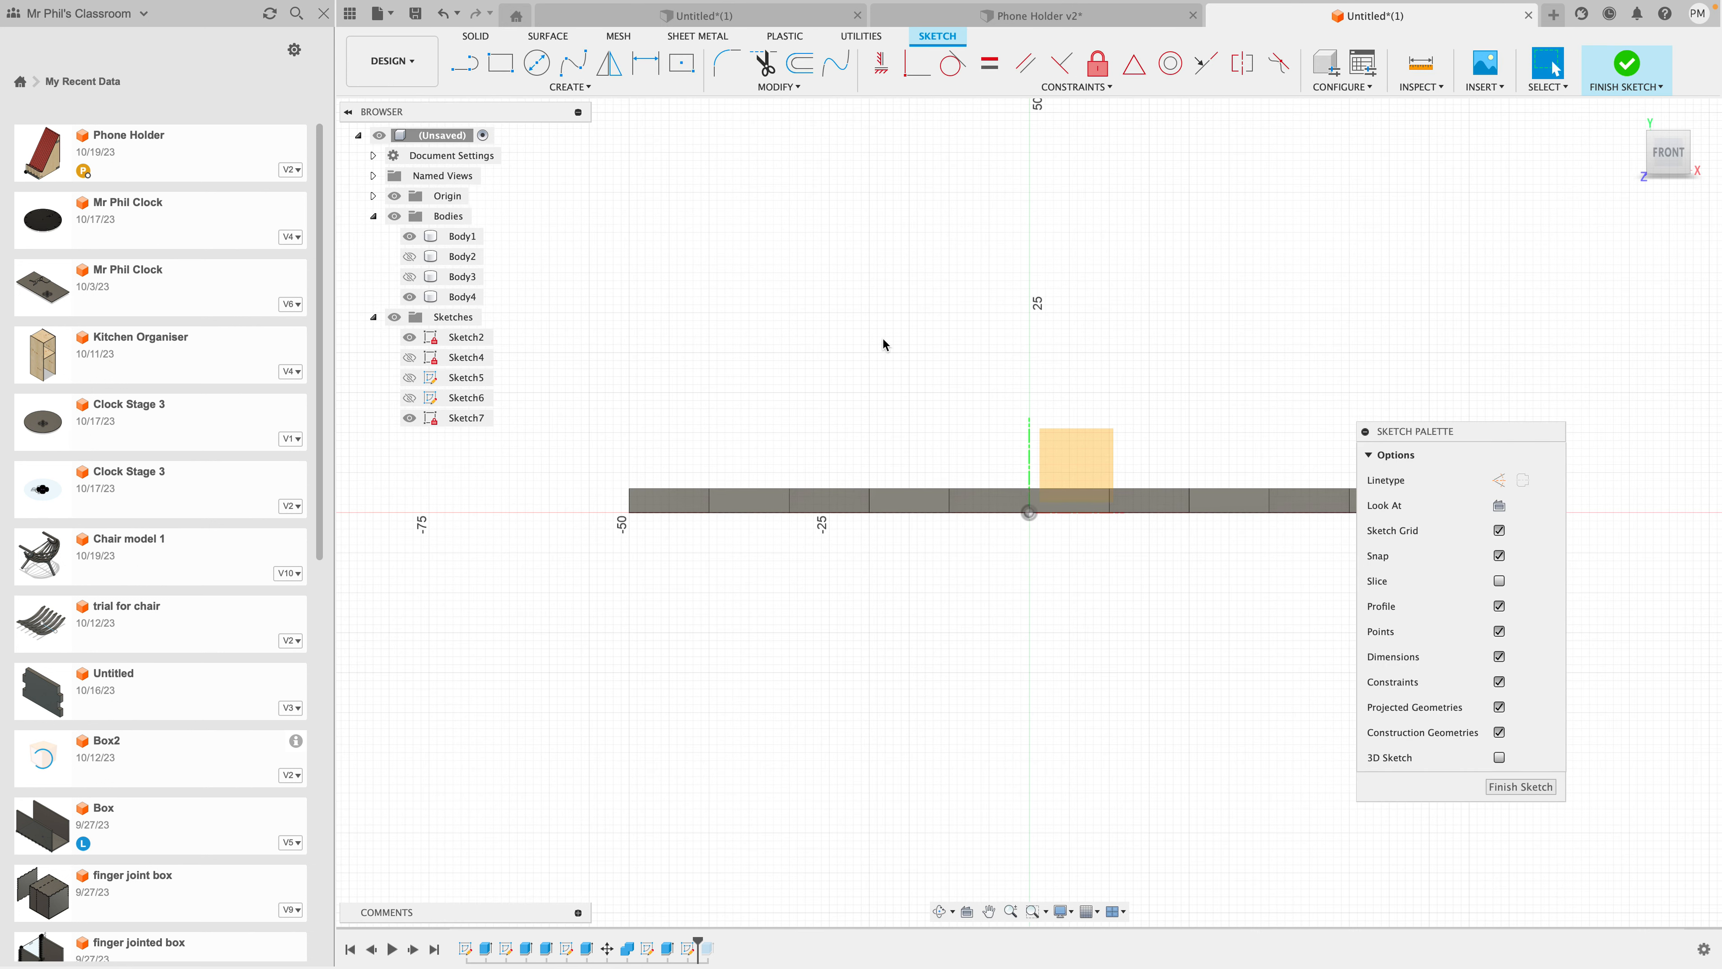
{"action": "middle_click_drag", "start_coordinate": [920, 274], "coordinate": [805, 543]}
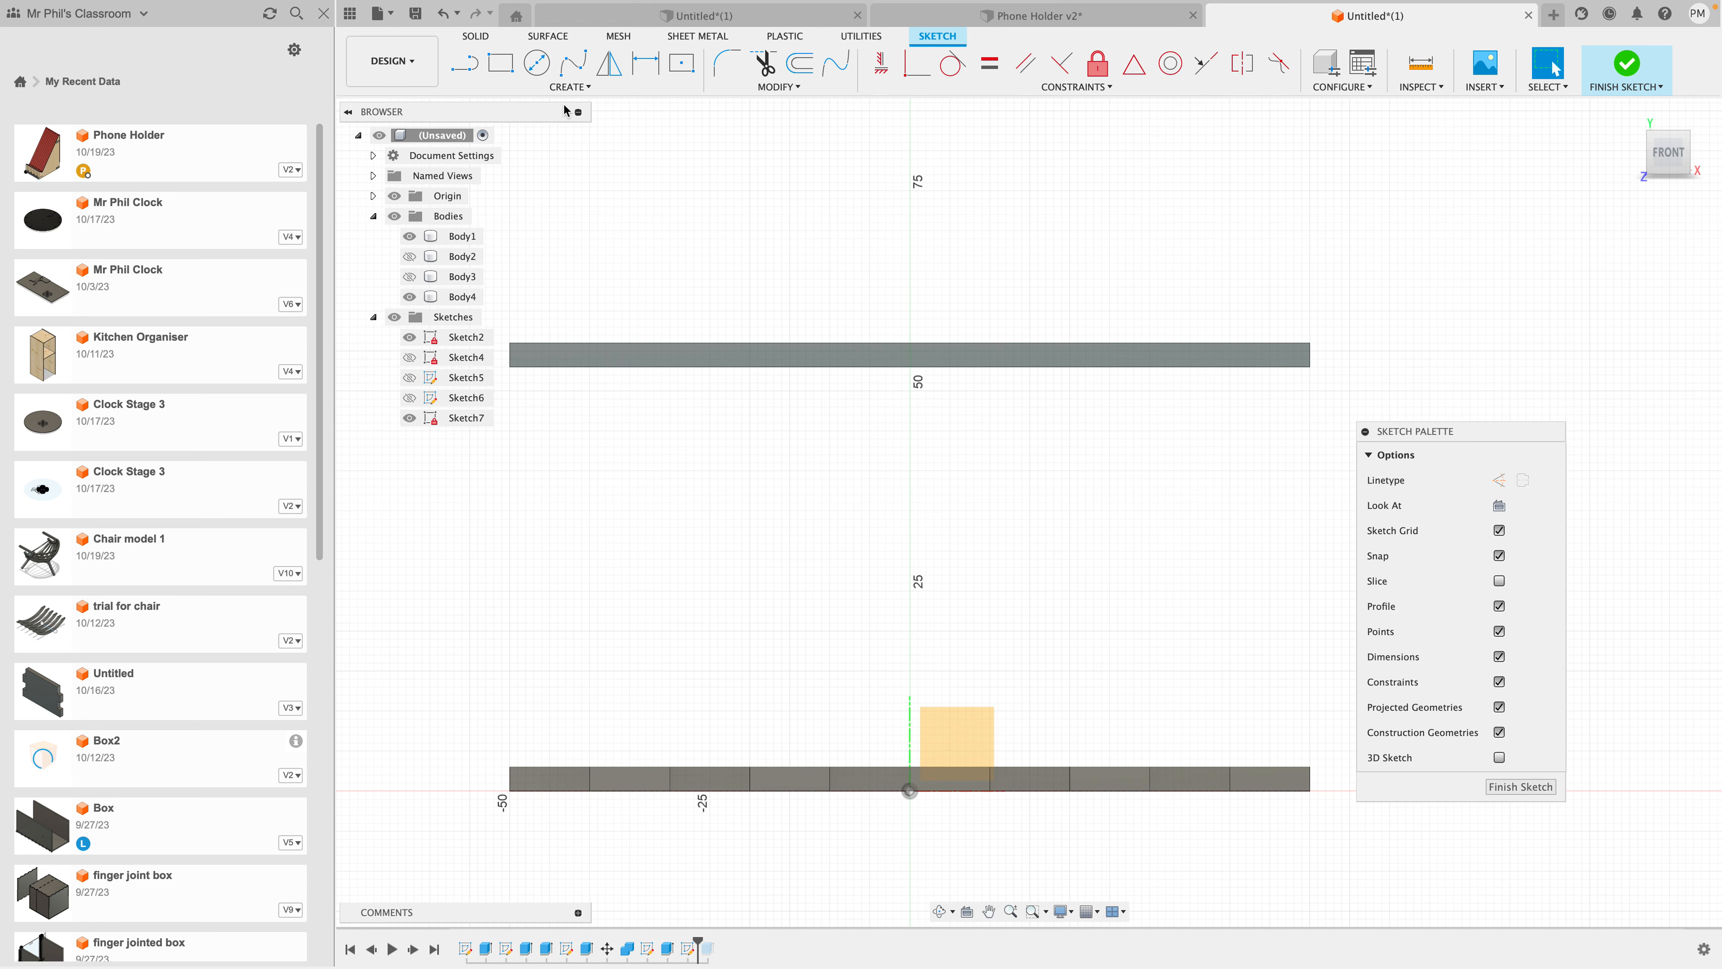
{"action": "left_click", "coordinate": [500, 63]}
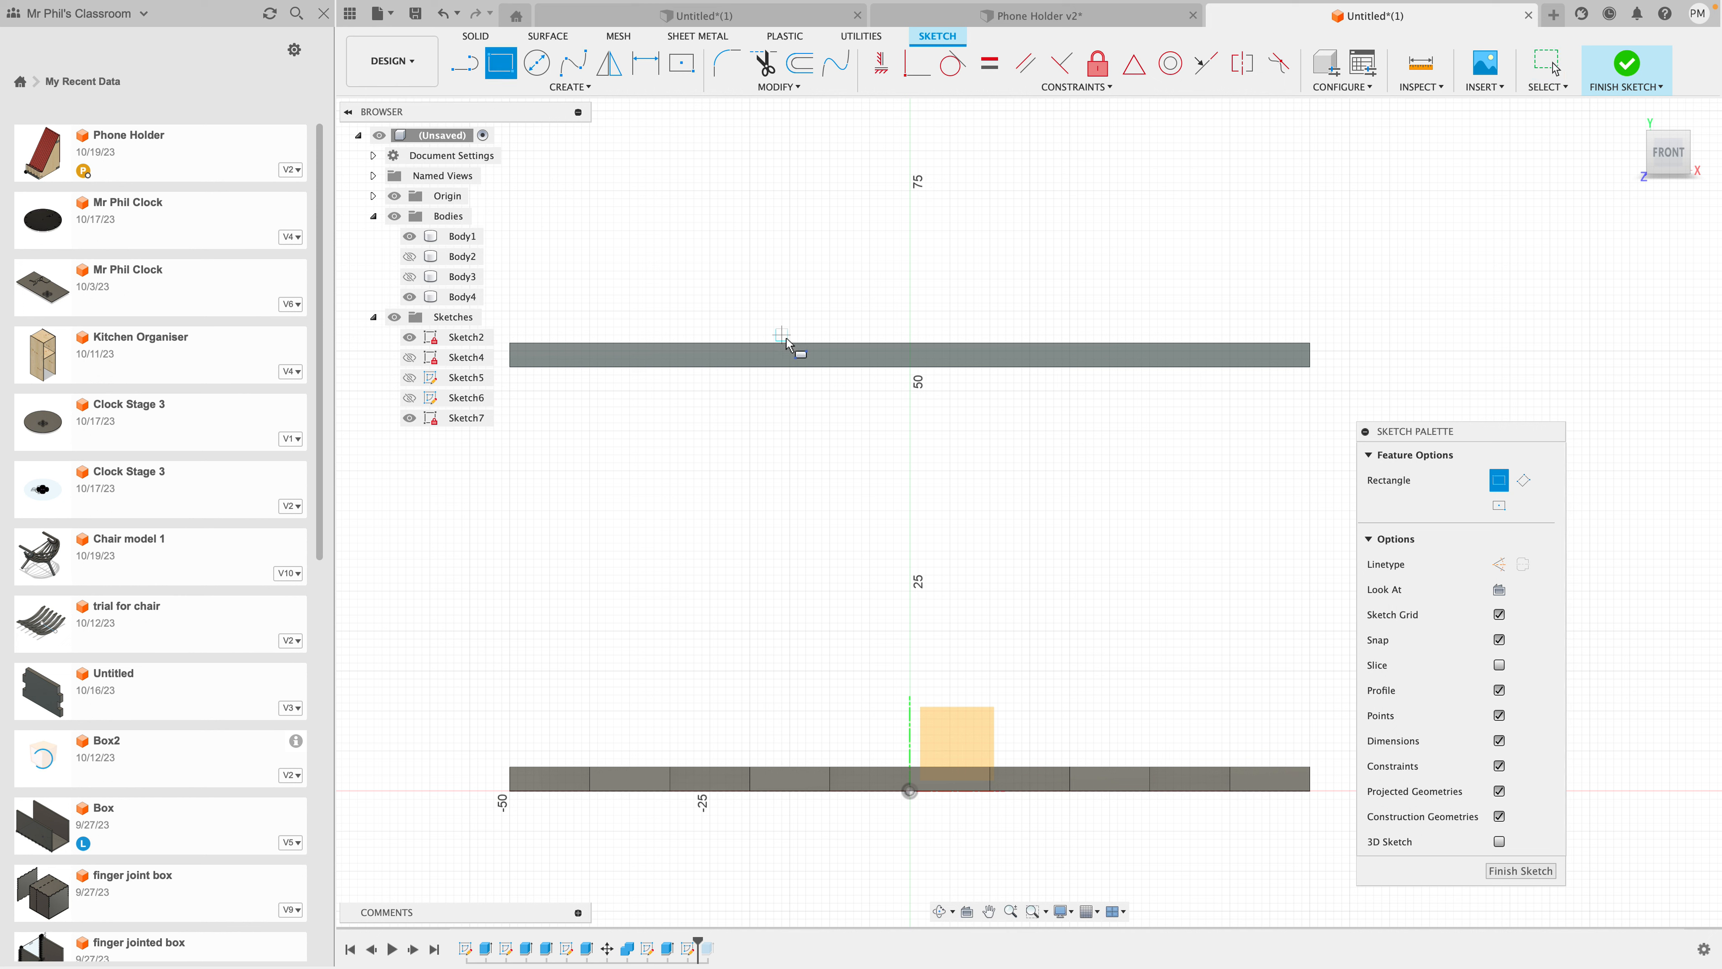
{"action": "left_click", "coordinate": [792, 351]}
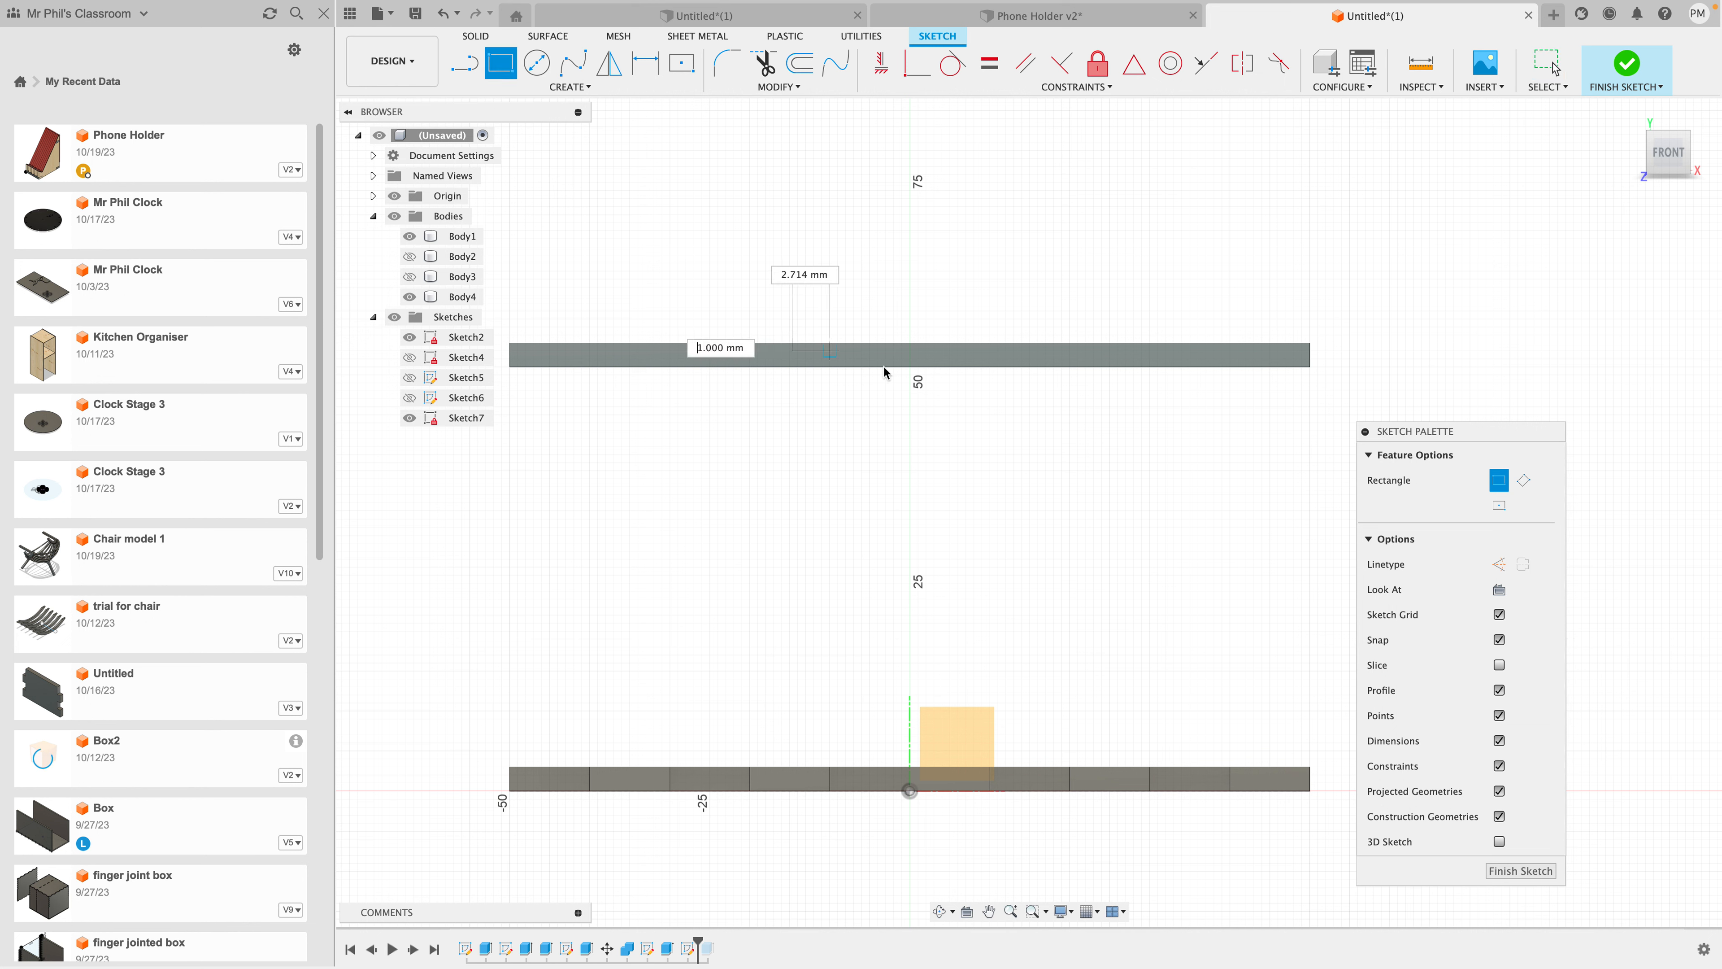
{"action": "left_click", "coordinate": [974, 368]}
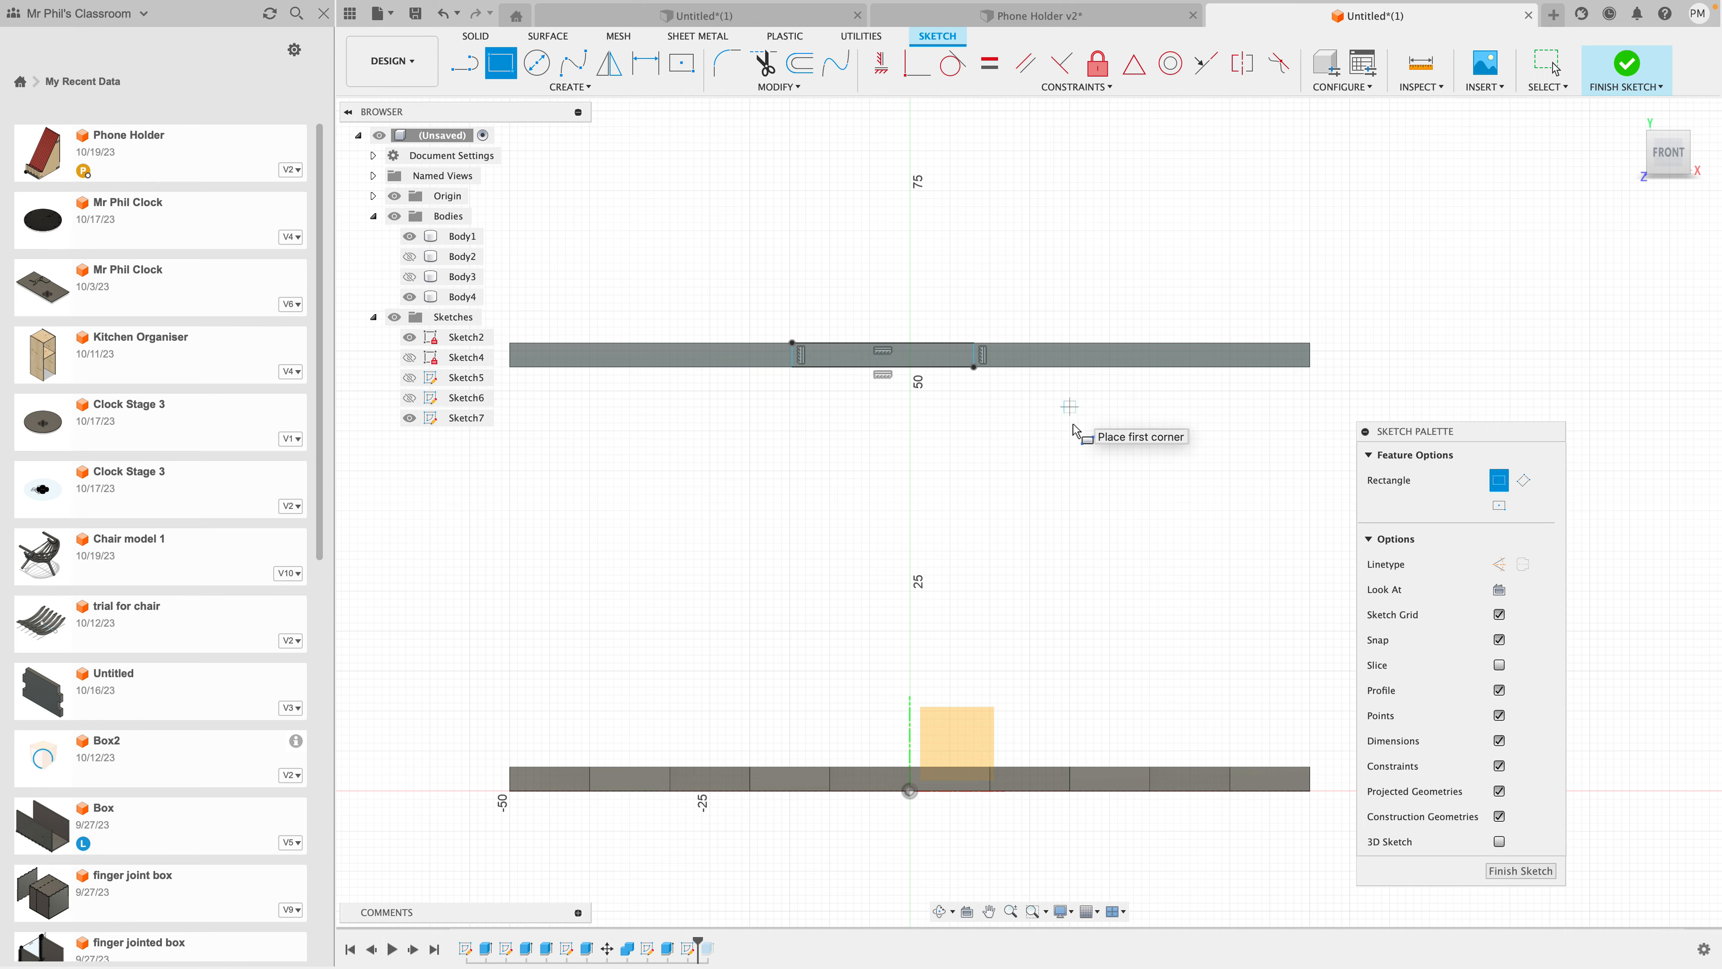
{"action": "left_click", "coordinate": [1519, 871]}
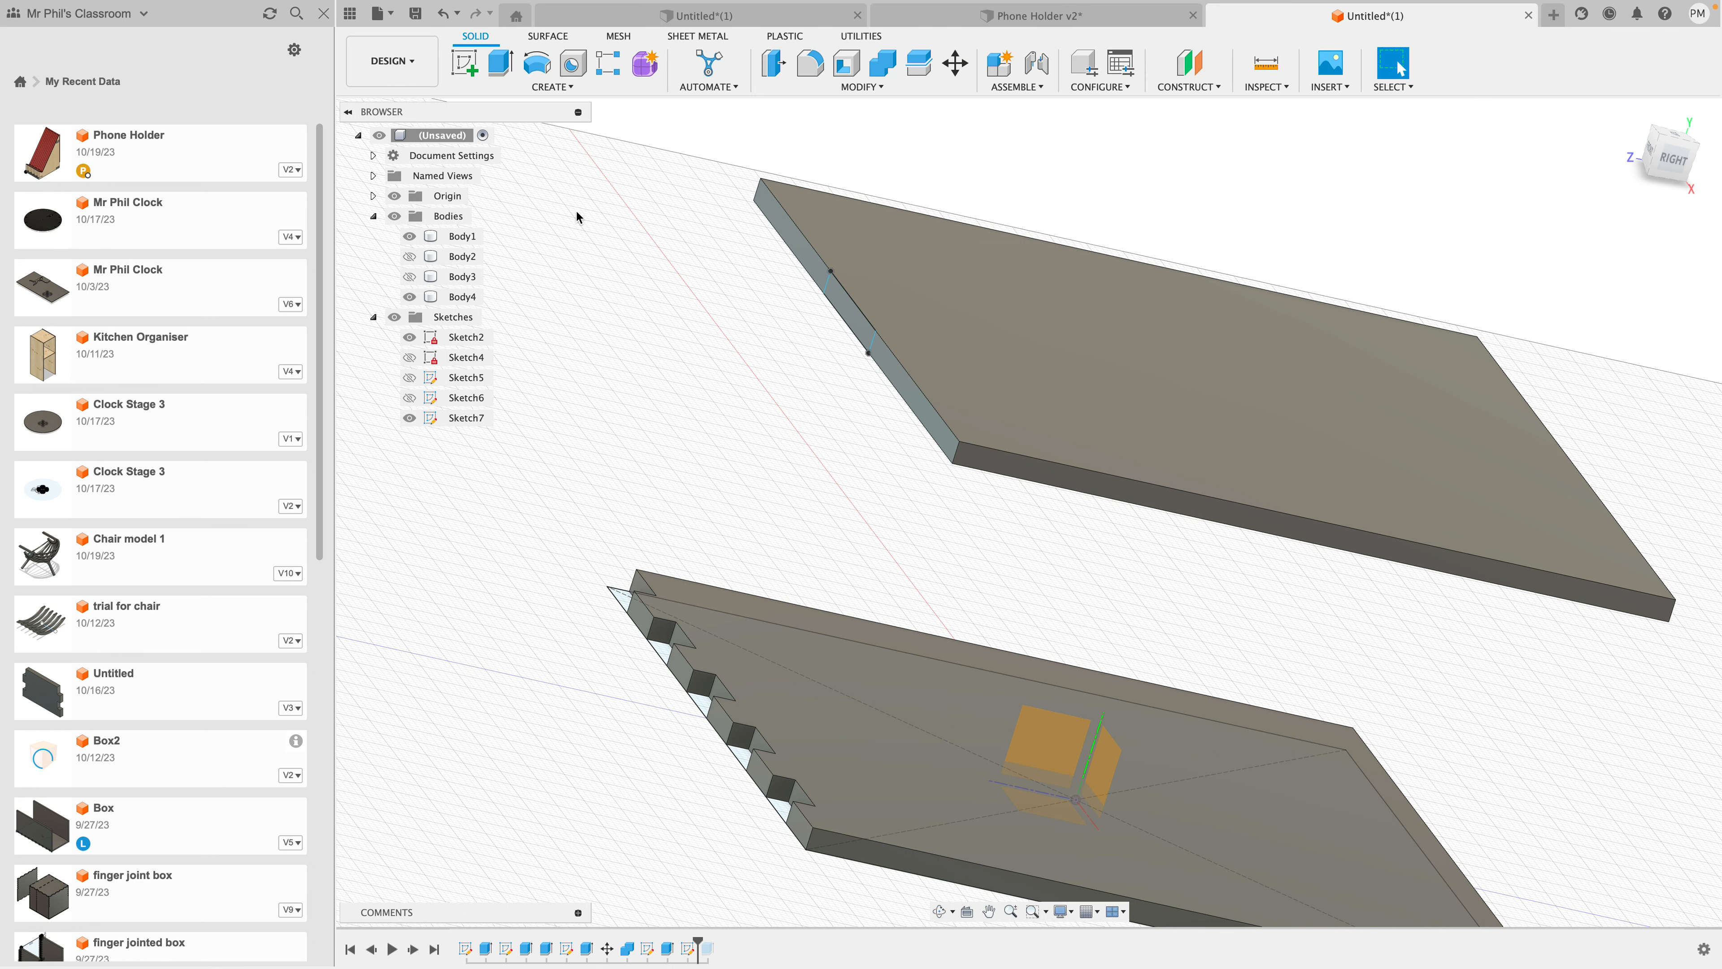
Step: Extrude the rectangle outward by the thickness parameter, joined to the shelf as a tab
{"action": "key", "text": "e"}
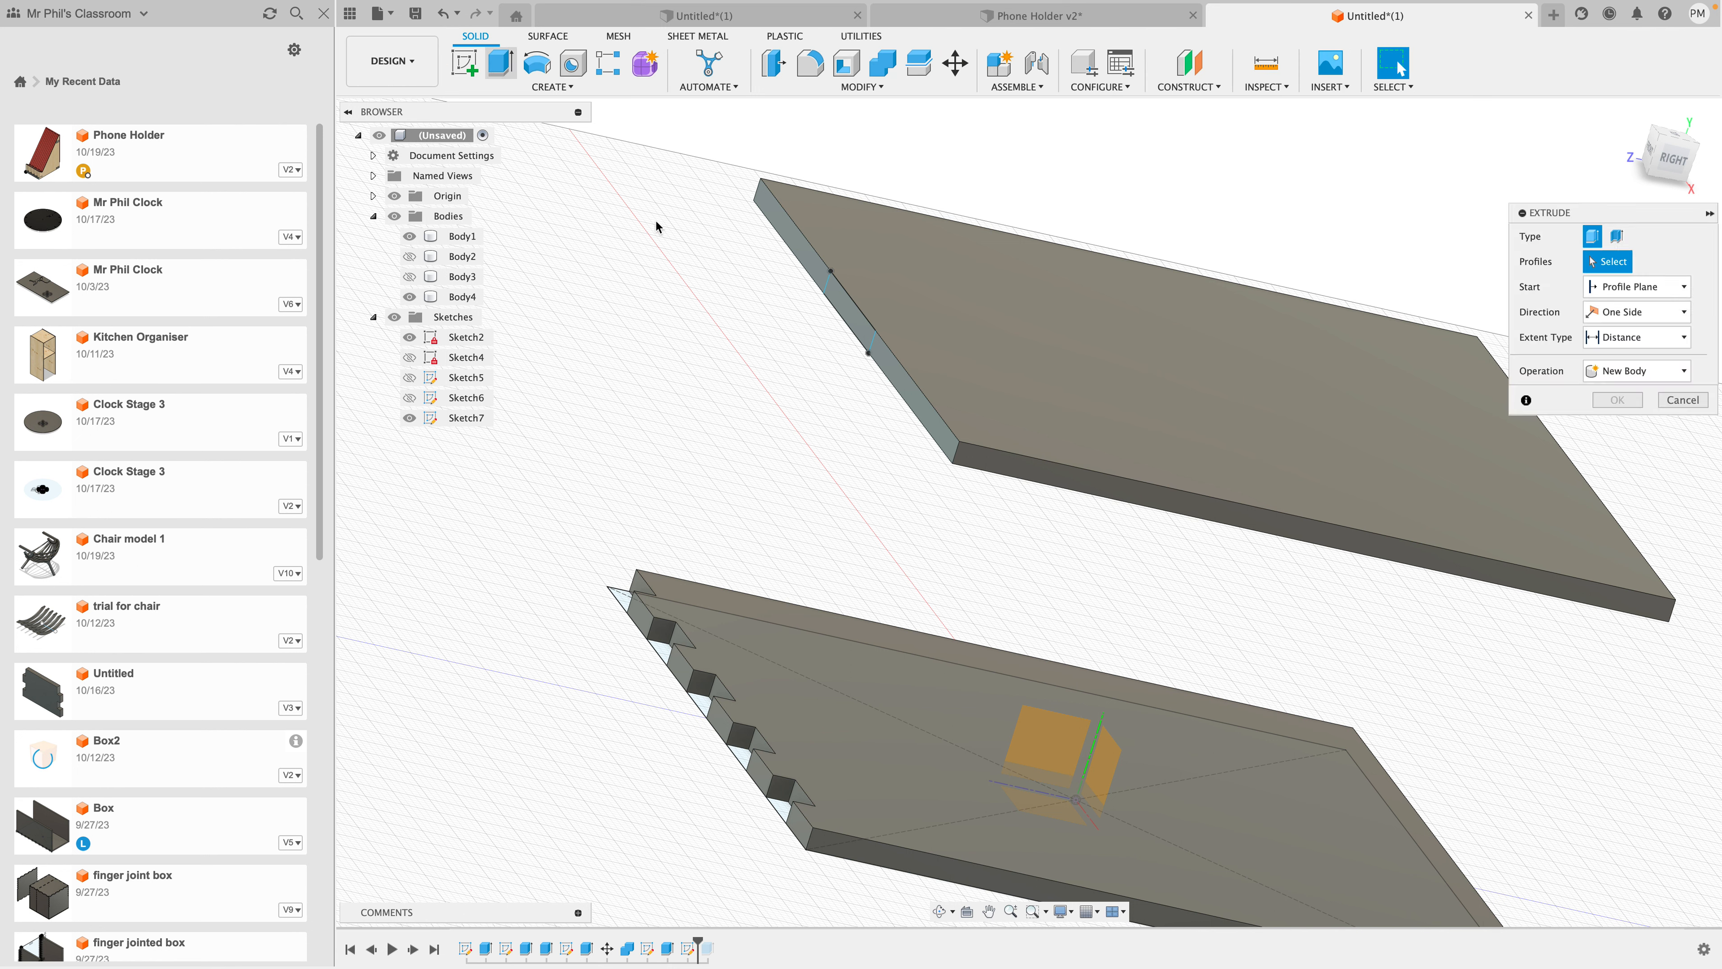
{"action": "left_click", "coordinate": [840, 314]}
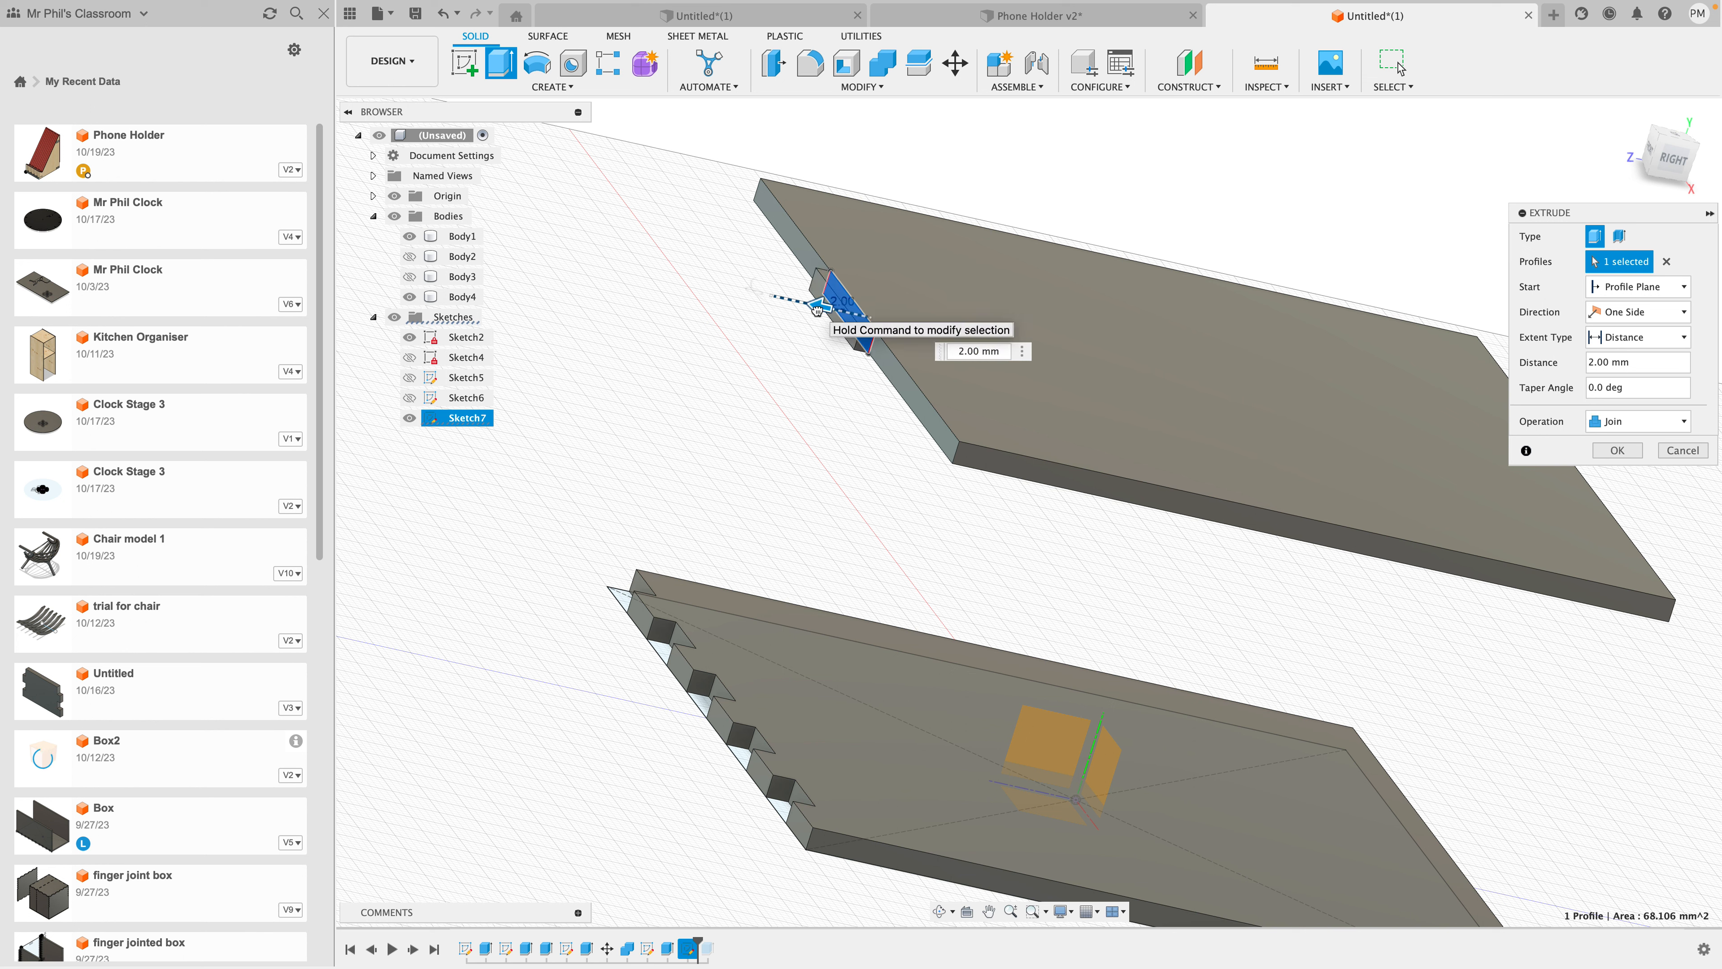
{"action": "left_click", "coordinate": [1599, 362]}
{"action": "type", "text": "t"}
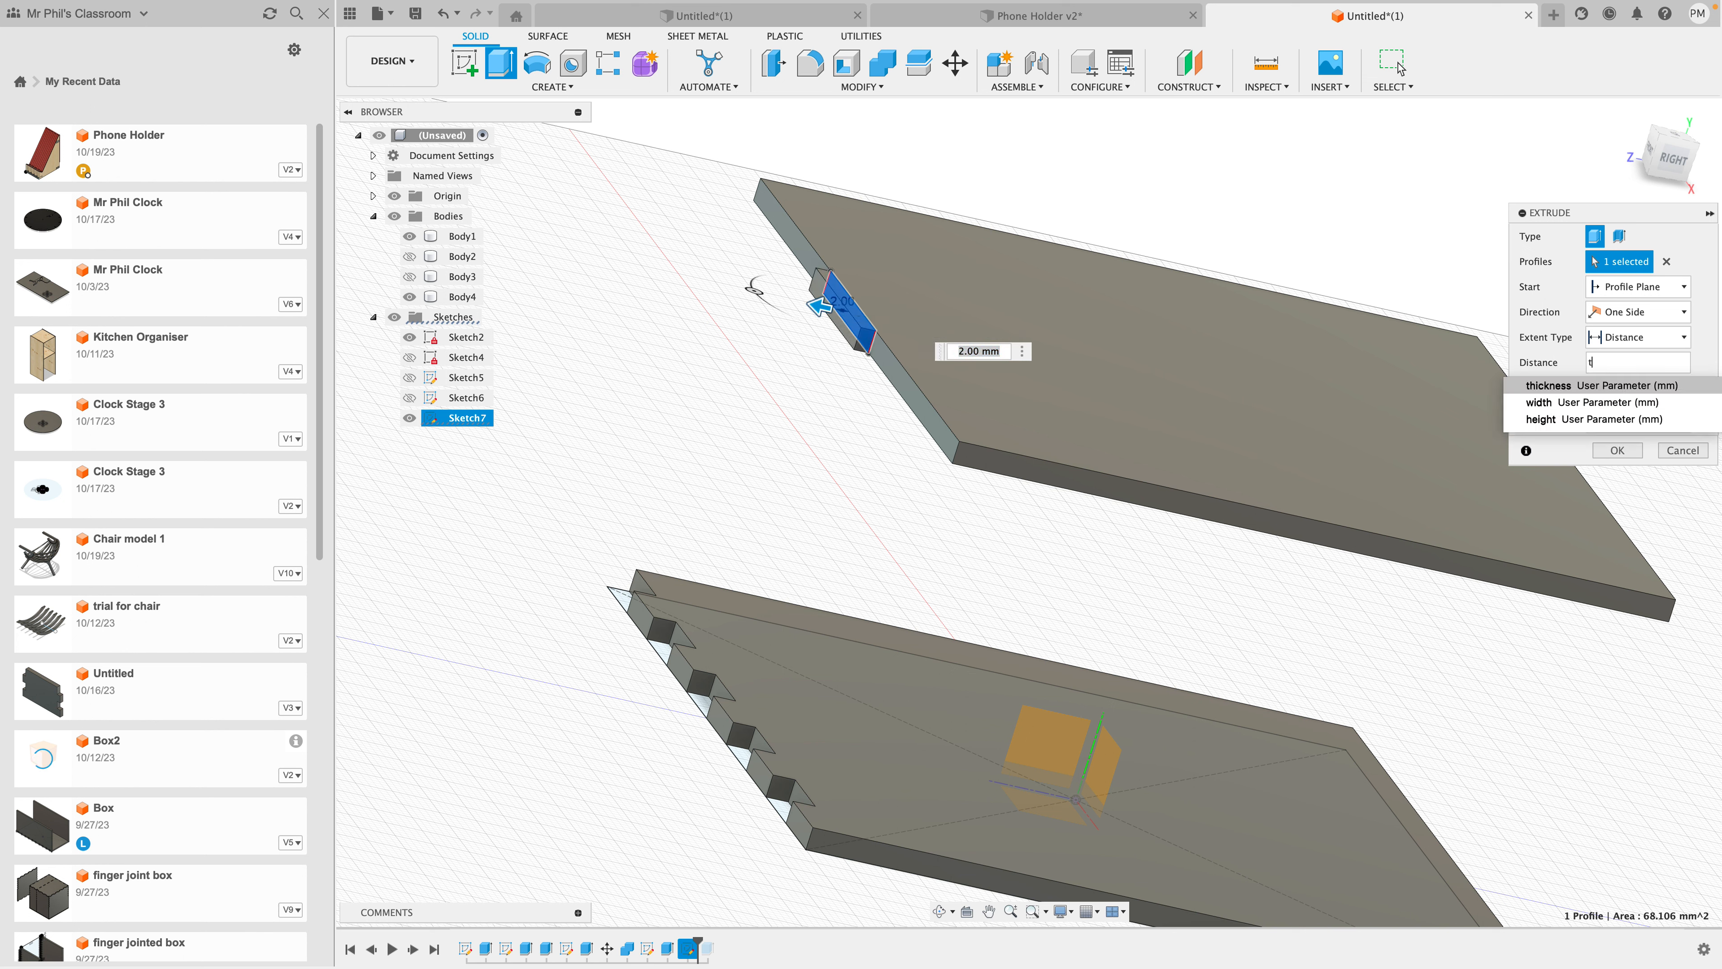
{"action": "left_click", "coordinate": [1568, 387]}
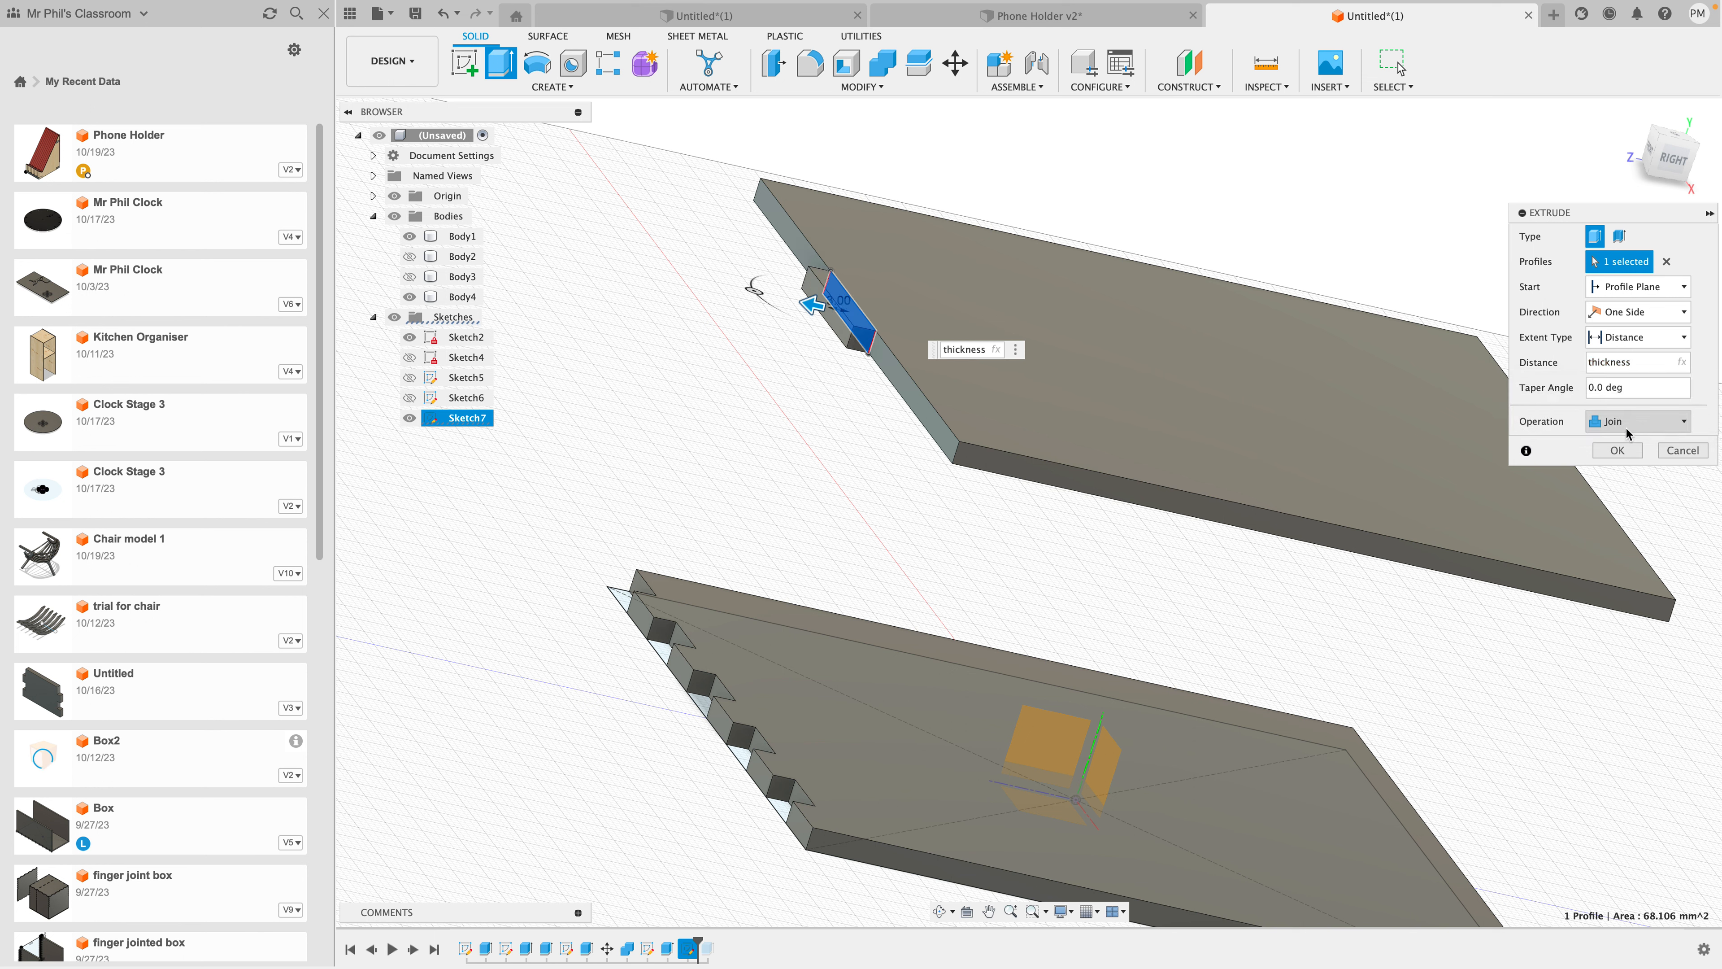
{"action": "left_click", "coordinate": [1602, 452]}
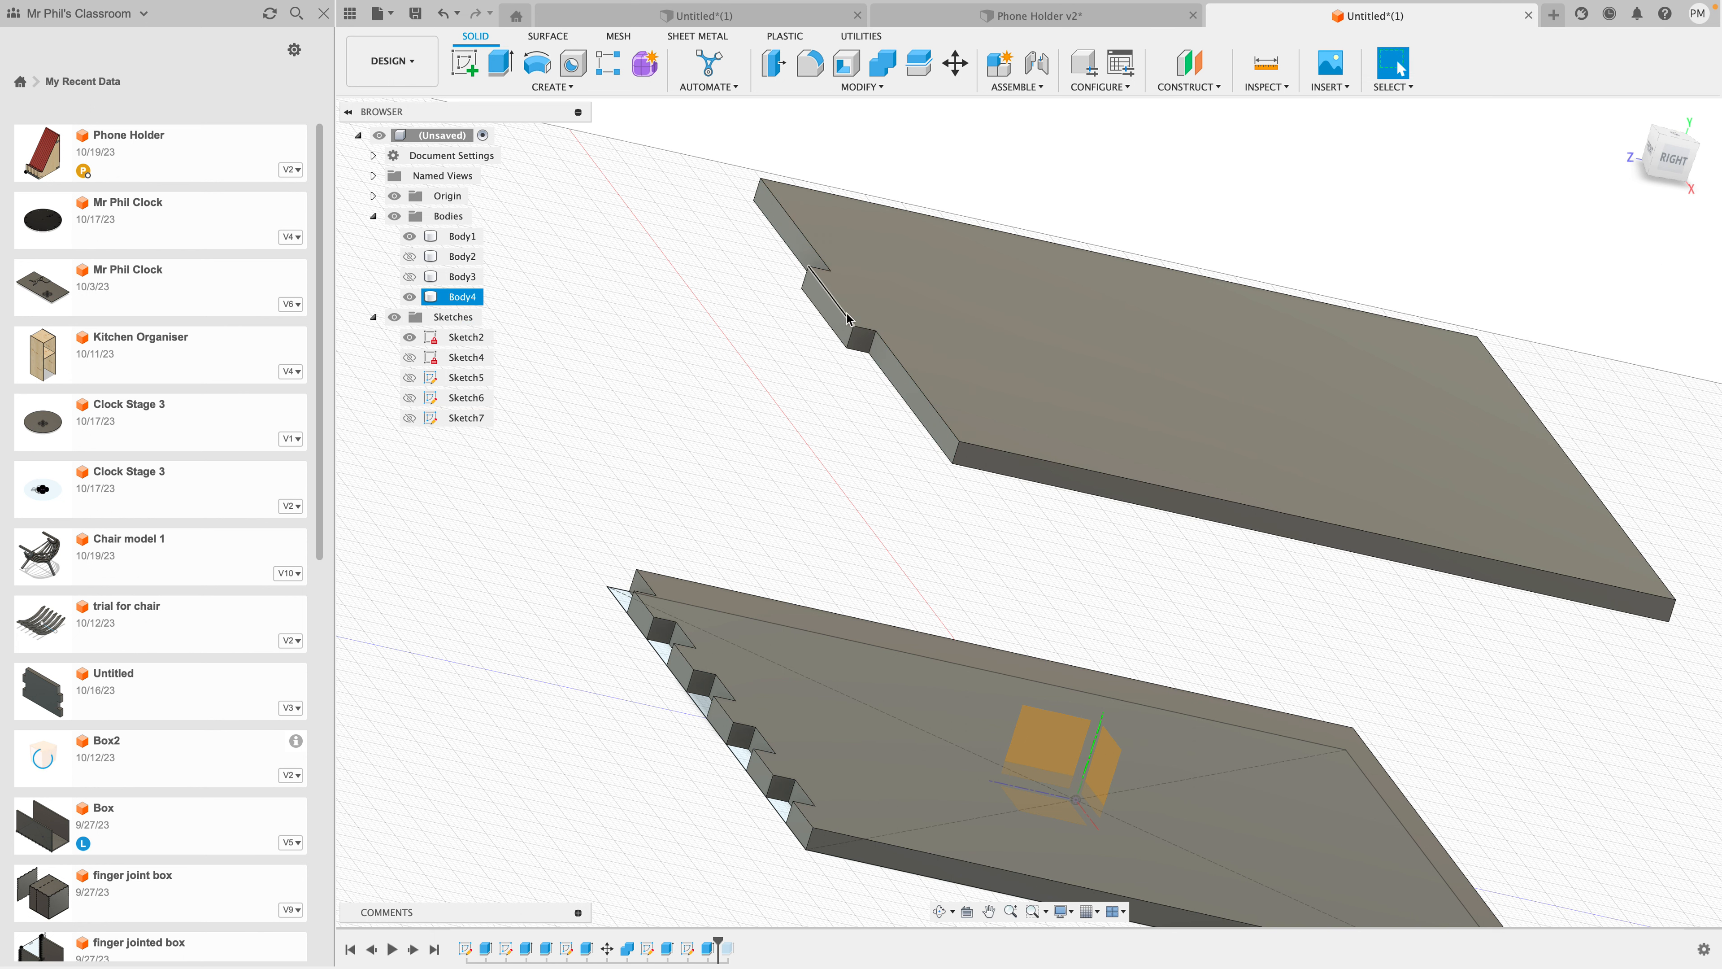
Step: Show the upright panel and cut the shelf's tab out of it with Combine, keeping the shelf as the tool body
{"action": "left_click", "coordinate": [409, 276]}
{"action": "left_click", "coordinate": [462, 277]}
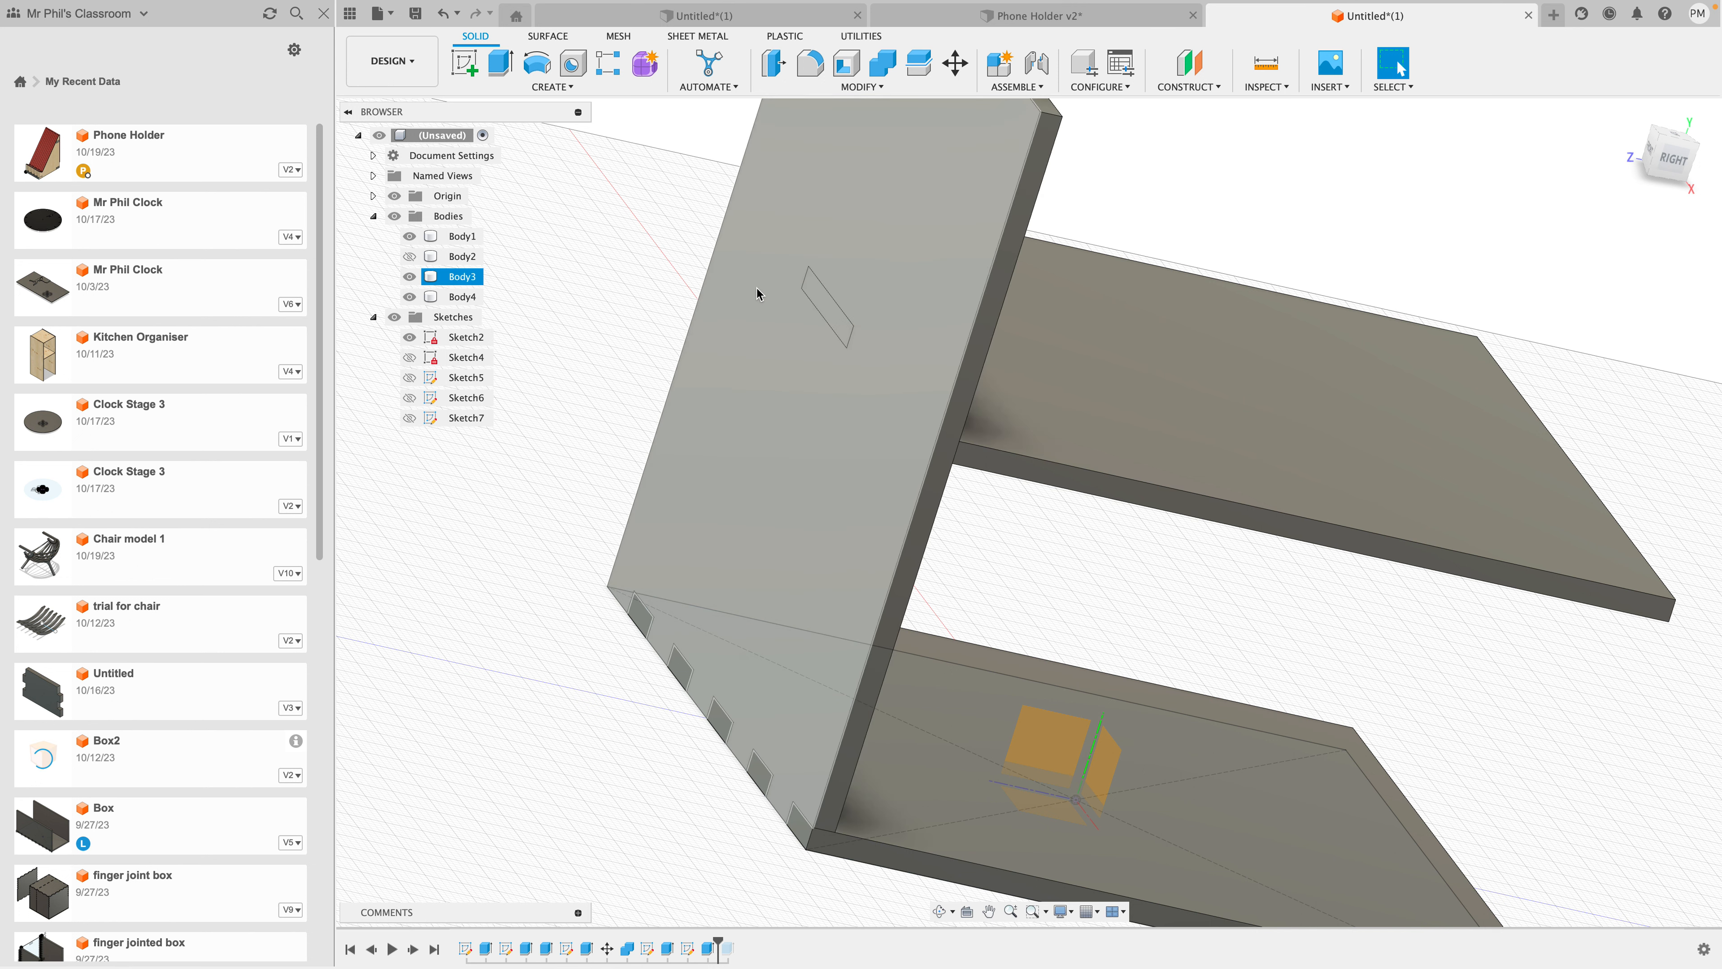
{"action": "left_click", "coordinate": [883, 64]}
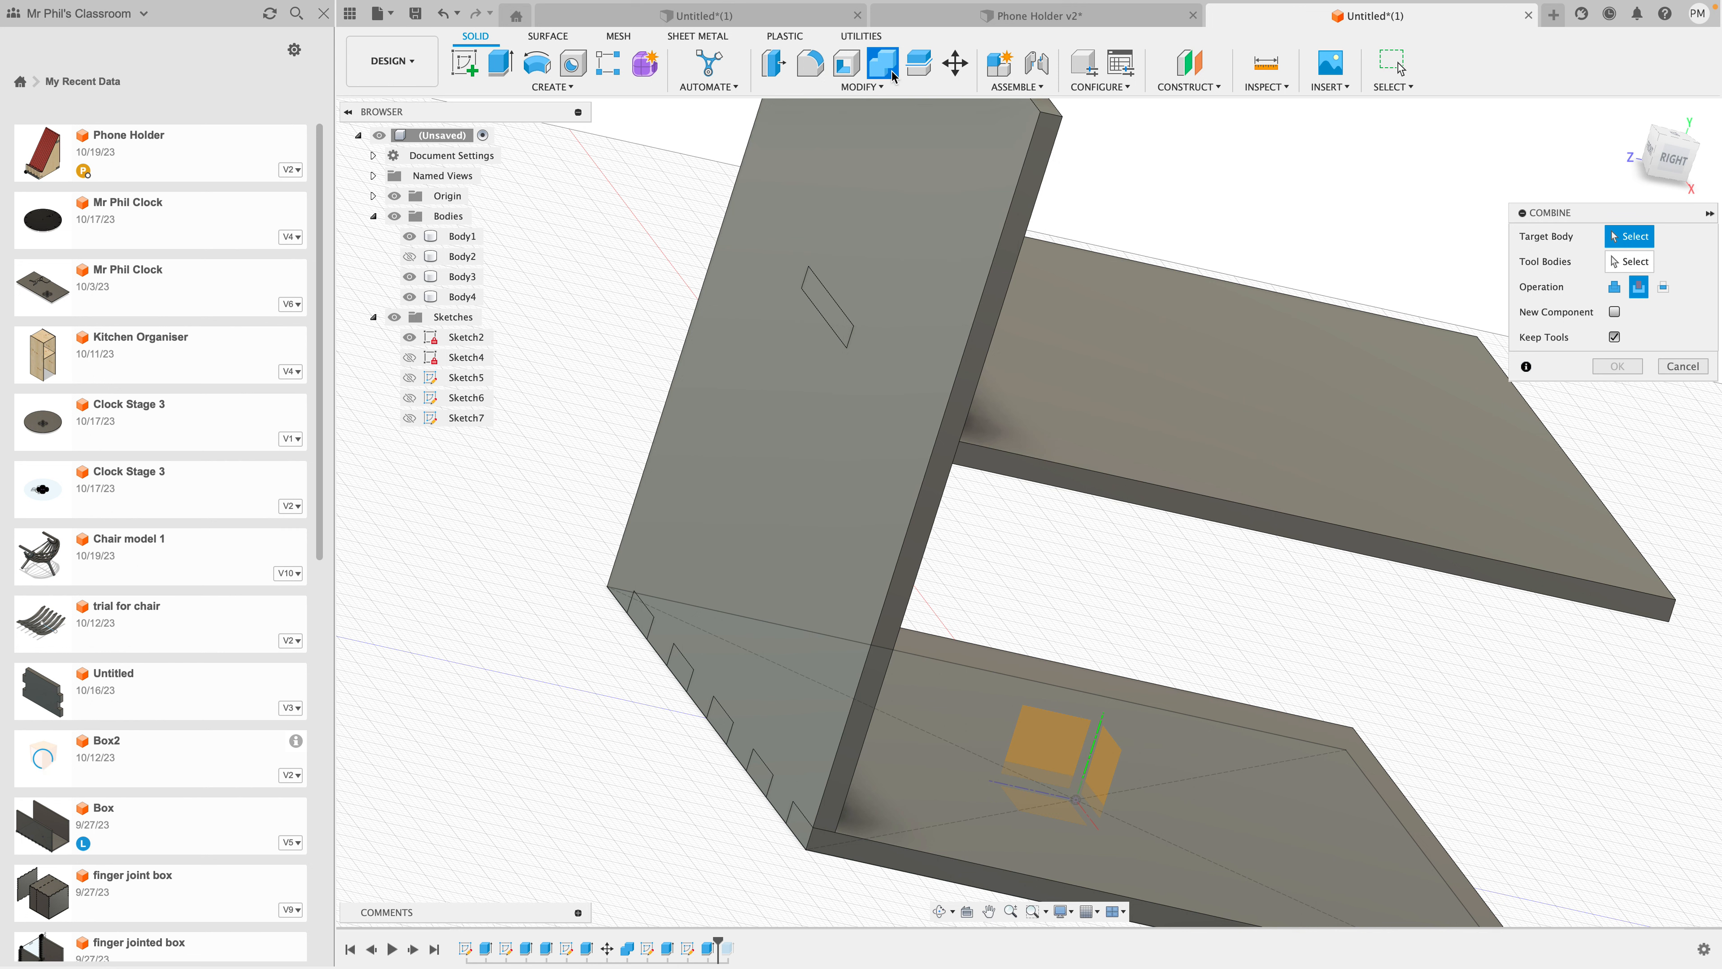
{"action": "left_click", "coordinate": [881, 221]}
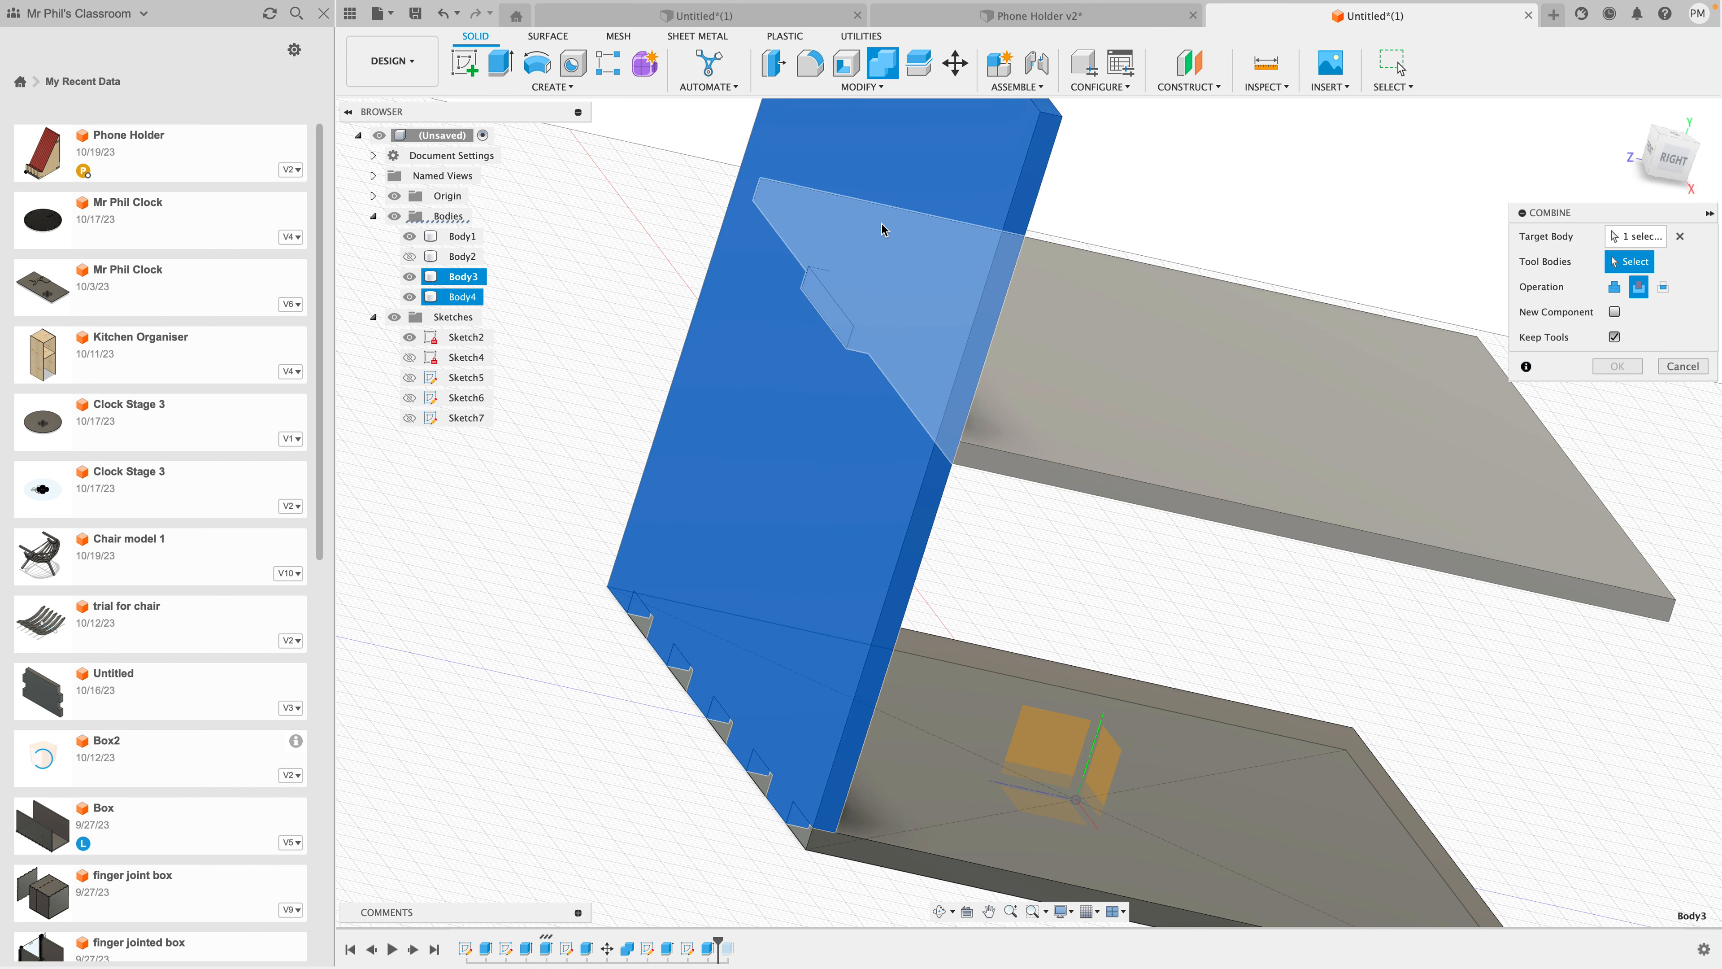
{"action": "left_click", "coordinate": [1179, 391]}
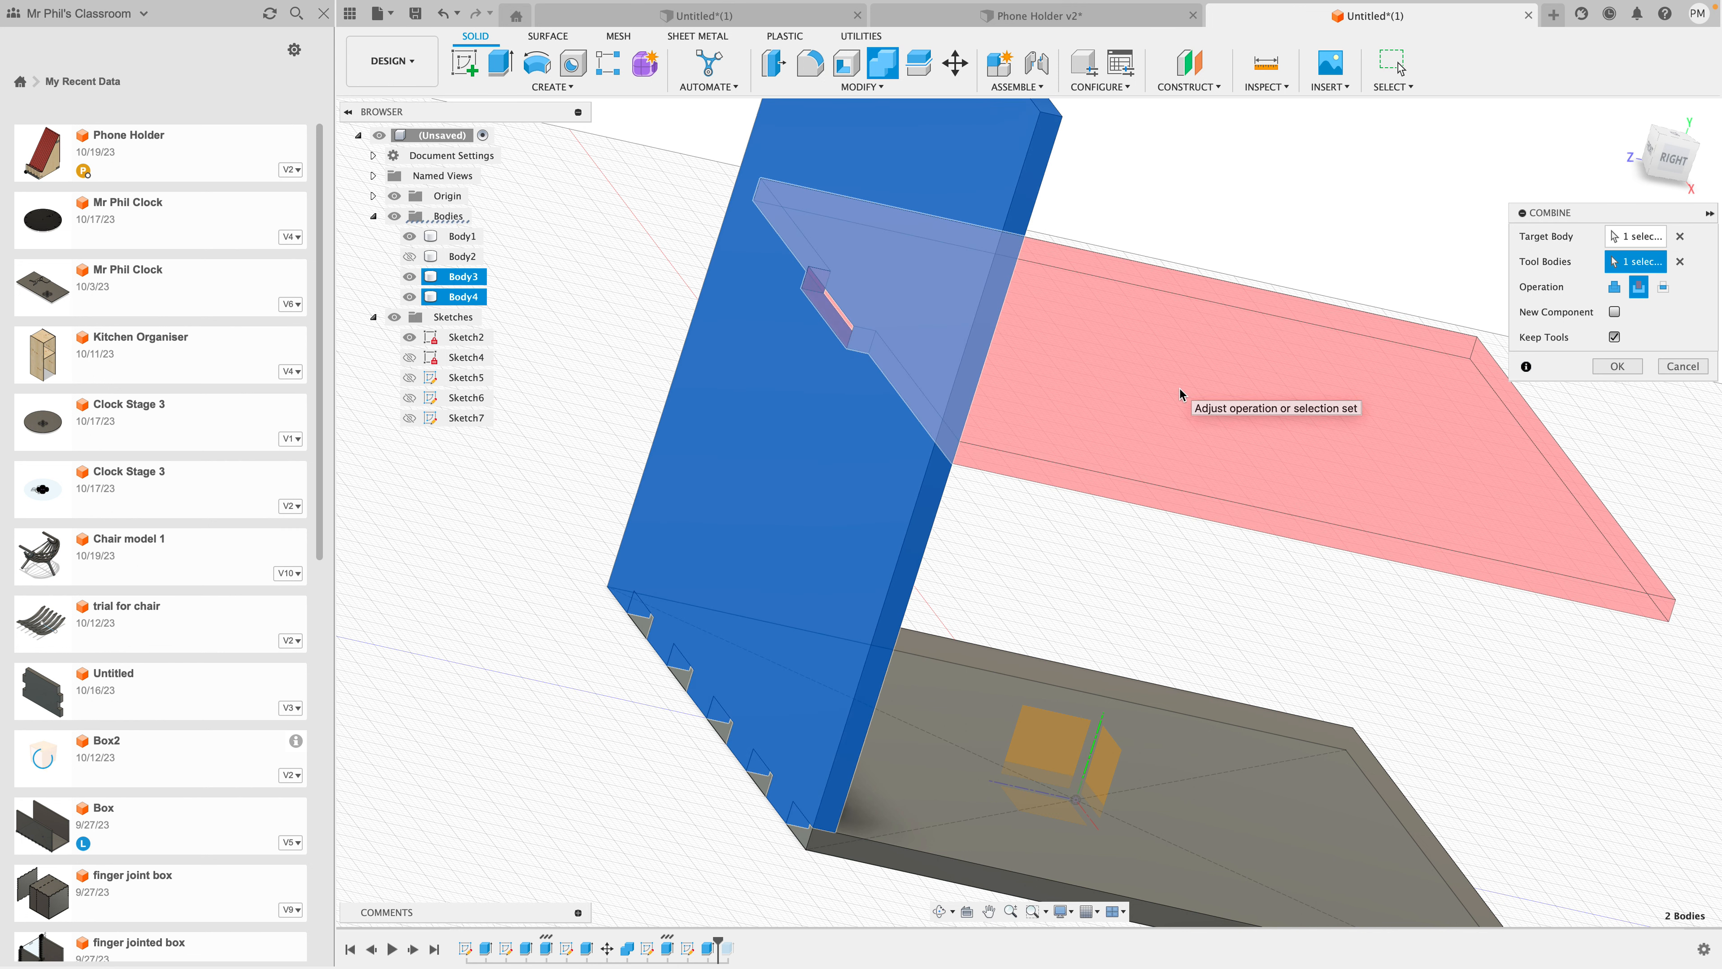
{"action": "left_click", "coordinate": [1617, 366]}
Step: Hide the shelf briefly to inspect the slot in the upright panel, and show the shelf again
{"action": "left_click", "coordinate": [410, 298]}
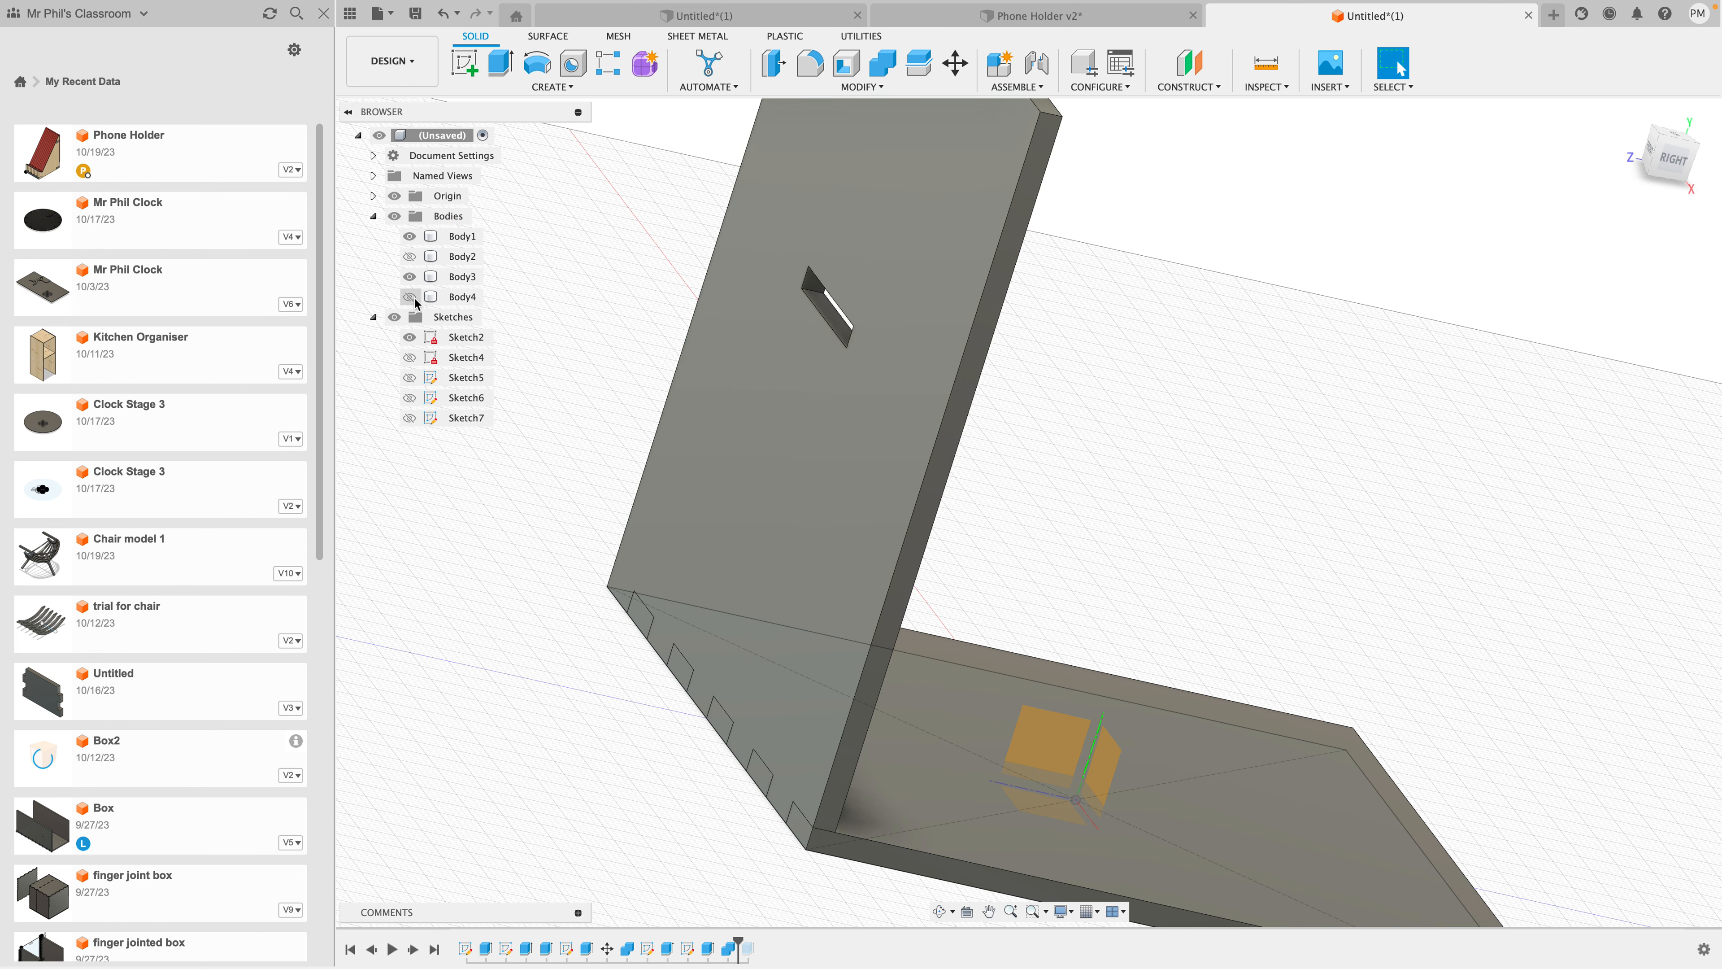
{"action": "left_click", "coordinate": [410, 298]}
{"action": "left_click", "coordinate": [702, 488]}
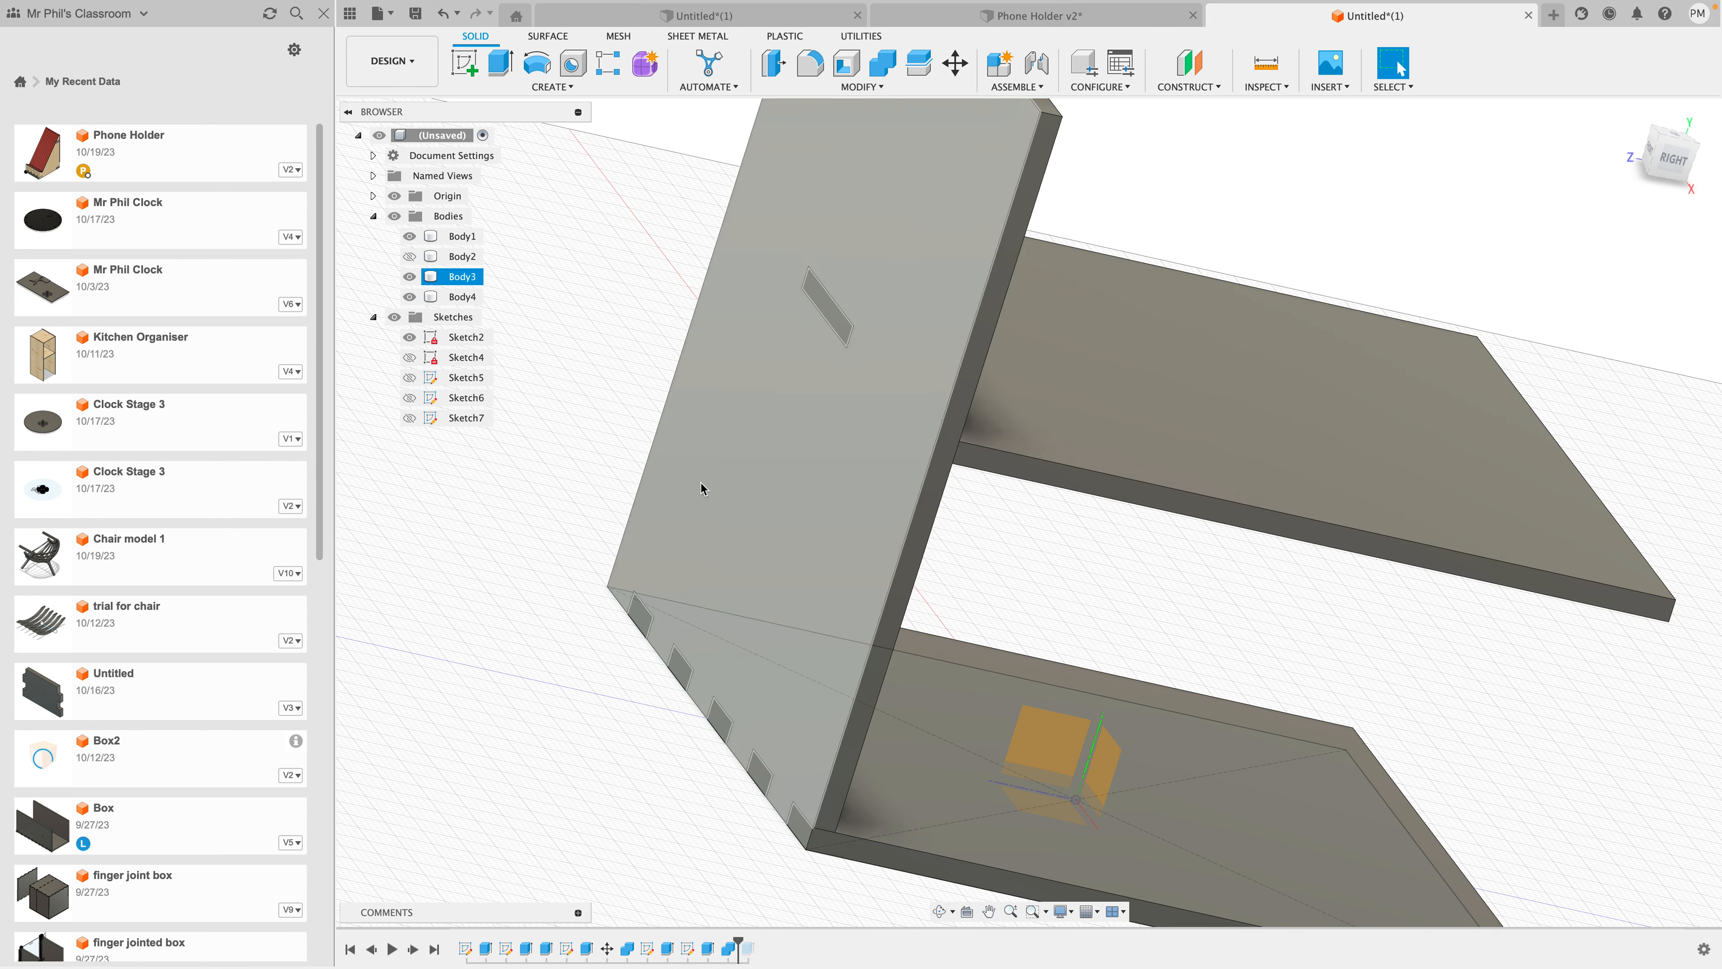